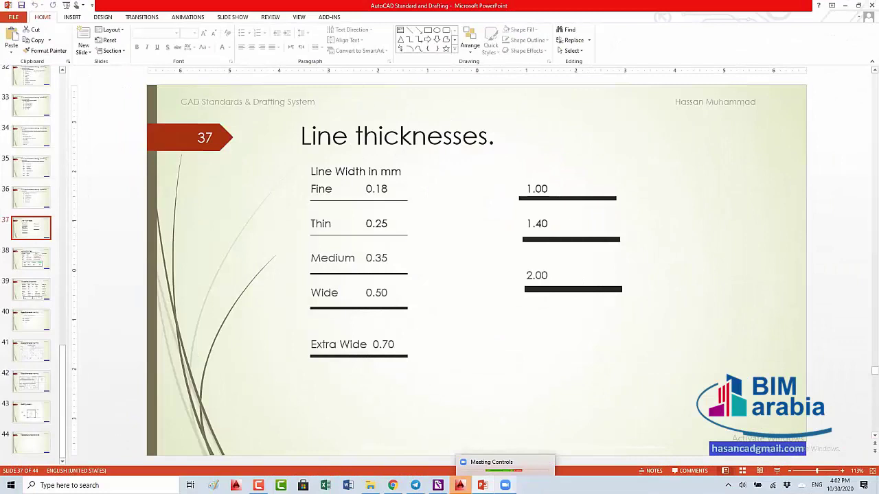
Go to slide 38, Annotation Text, and briefly select the HSN style rows in its list
{"action": "left_click", "coordinate": [29, 256]}
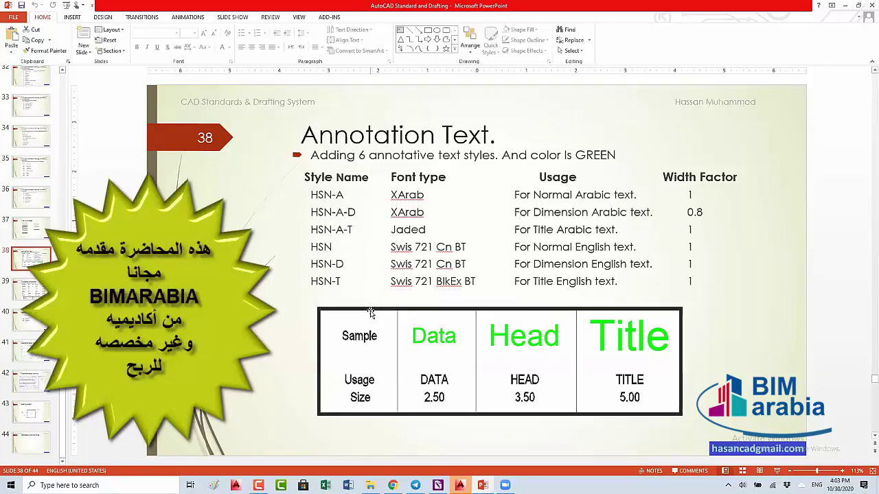
{"action": "double_click", "coordinate": [336, 282]}
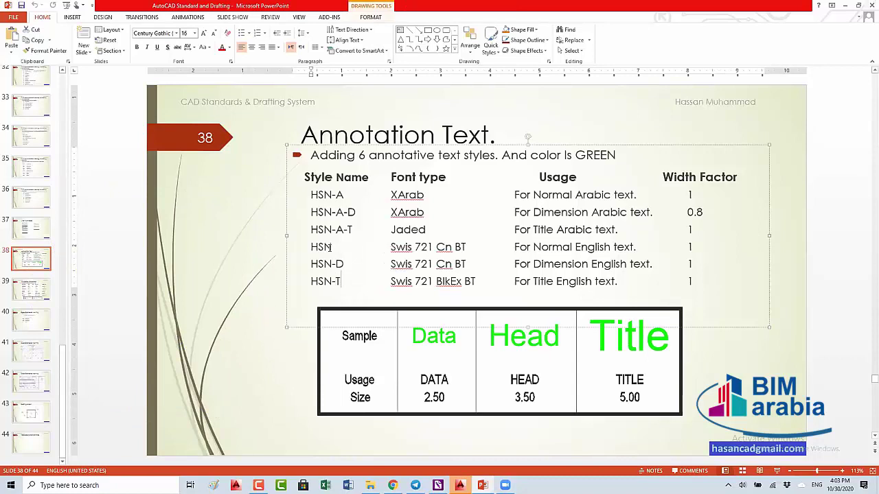
{"action": "left_click_drag", "start_coordinate": [340, 282], "coordinate": [326, 210]}
{"action": "left_click", "coordinate": [326, 212]}
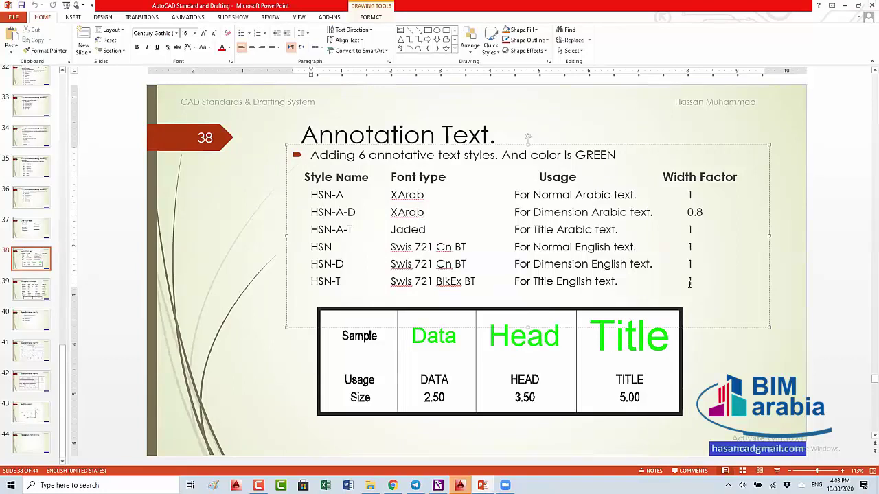
Highlight the style rows from HSN-A-T through HSN-T up to the Style Name header, then deselect
{"action": "left_click_drag", "start_coordinate": [690, 284], "coordinate": [312, 198]}
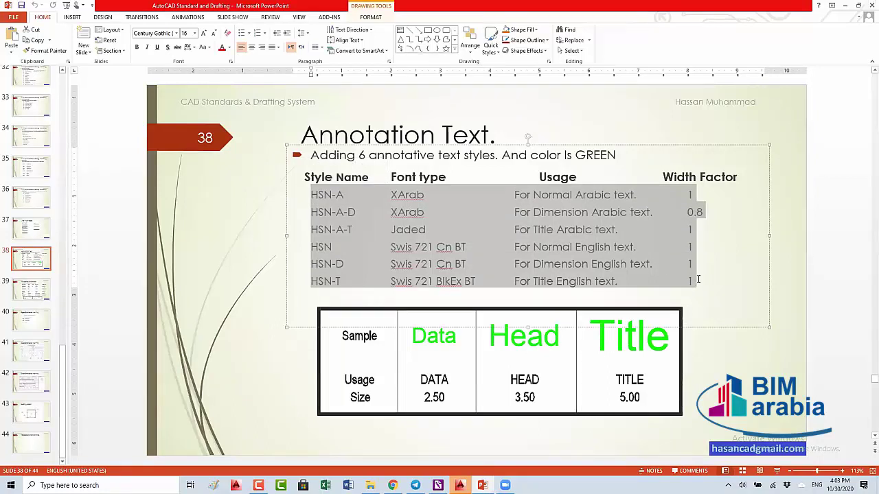
{"action": "mouse_move", "coordinate": [690, 283]}
{"action": "left_mouse_down"}
{"action": "mouse_move", "coordinate": [337, 195]}
{"action": "mouse_move", "coordinate": [307, 177]}
{"action": "left_mouse_up"}
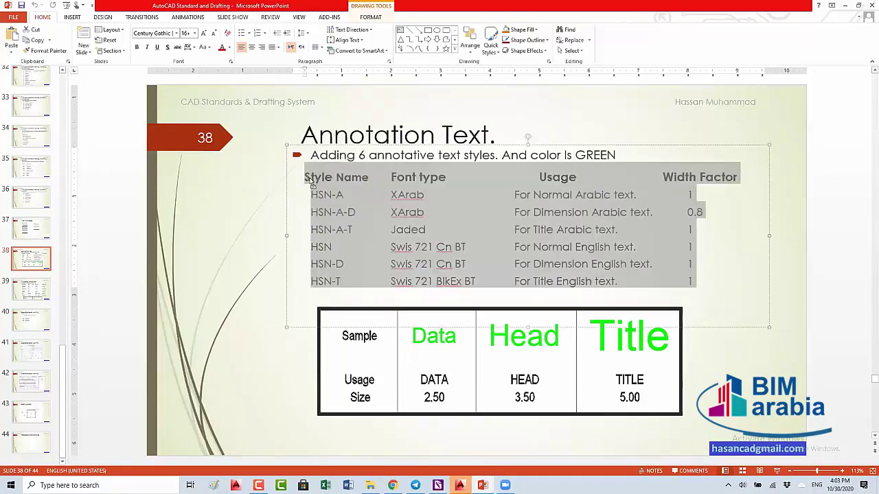
{"action": "left_click", "coordinate": [307, 177]}
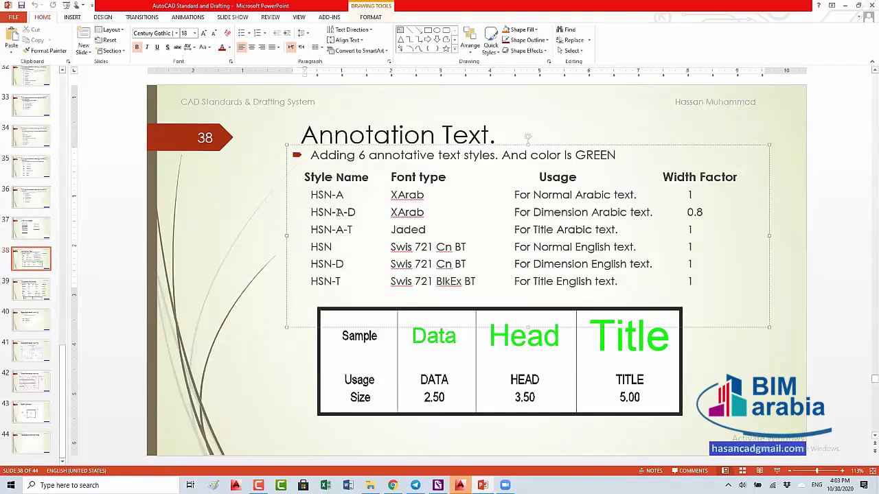
{"action": "left_click", "coordinate": [328, 212]}
View slide 33 on CAD layer naming, then go back up to slide 4, How Do You Standardize?
{"action": "left_click", "coordinate": [36, 118]}
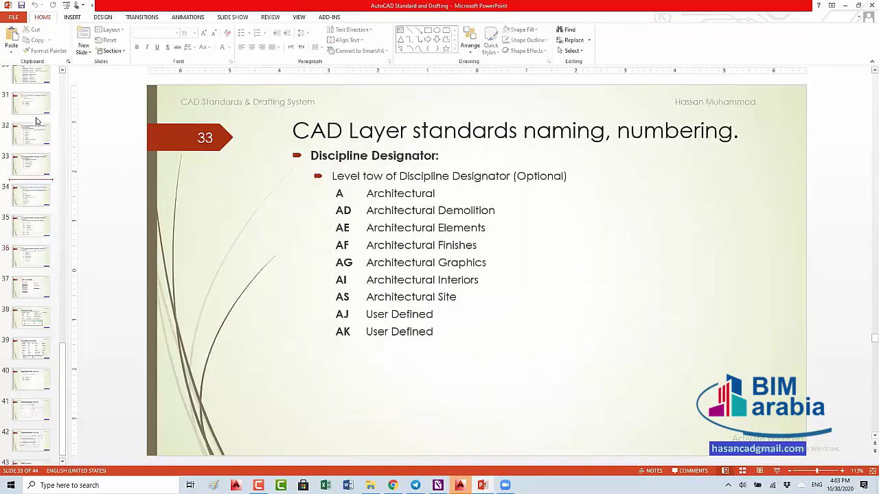
{"action": "scroll", "coordinate": [36, 121], "scroll_direction": "up", "scroll_amount": 3}
{"action": "scroll", "coordinate": [37, 122], "scroll_direction": "up", "scroll_amount": 3}
{"action": "scroll", "coordinate": [36, 122], "scroll_direction": "up", "scroll_amount": 3}
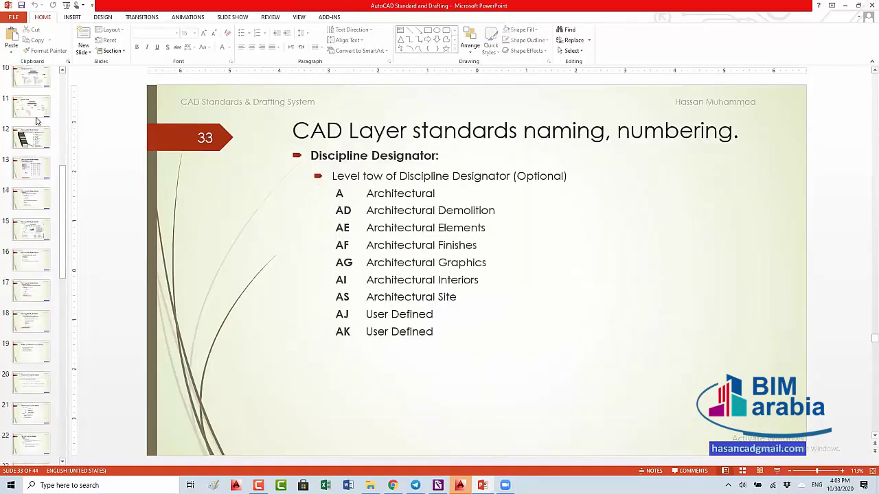
{"action": "scroll", "coordinate": [37, 122], "scroll_direction": "up", "scroll_amount": 3}
{"action": "scroll", "coordinate": [36, 122], "scroll_direction": "up", "scroll_amount": 2}
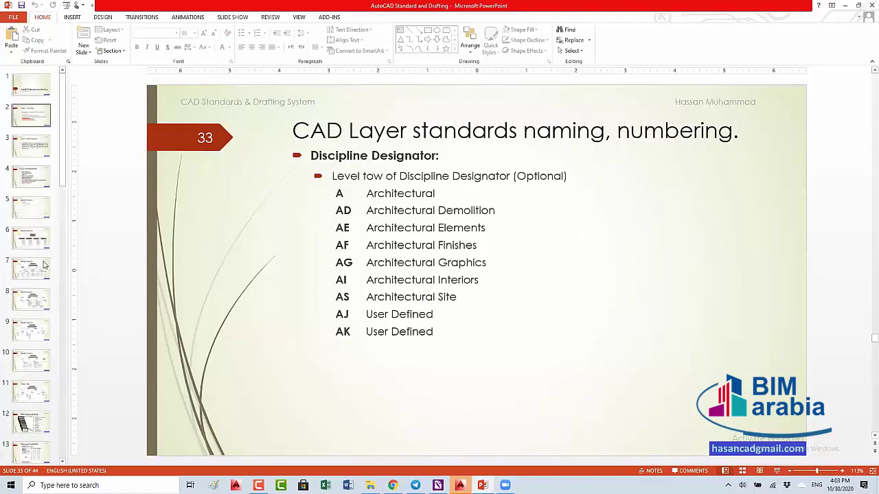
{"action": "left_click", "coordinate": [36, 180]}
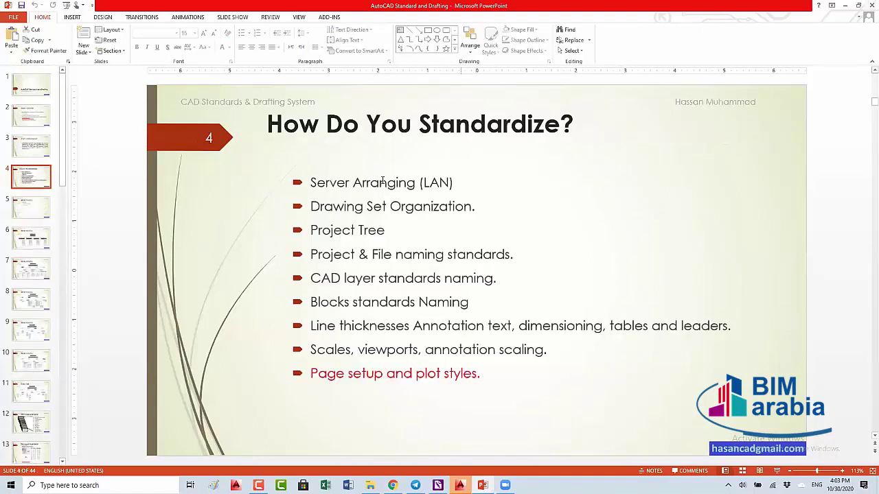
Bold the Drawing Set Organization and Project Tree bullets, then undo the bold to leave them unchanged
{"action": "left_click", "coordinate": [372, 183]}
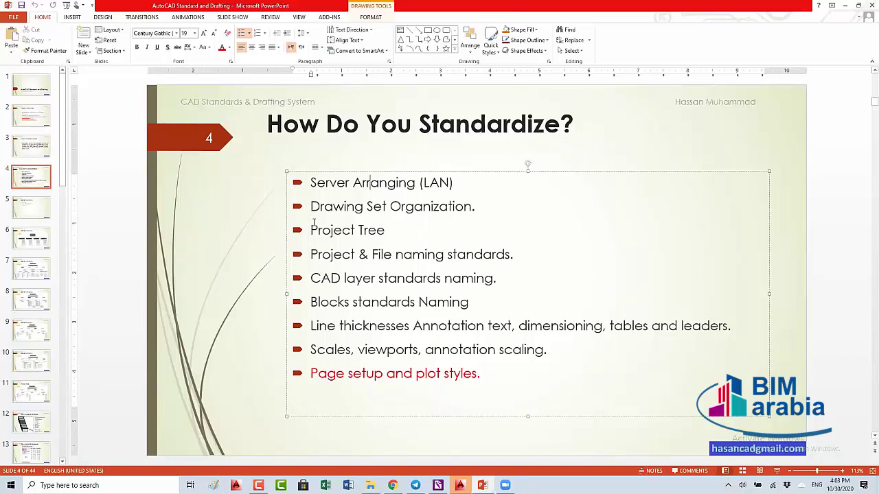
{"action": "left_click_drag", "start_coordinate": [311, 206], "coordinate": [388, 222]}
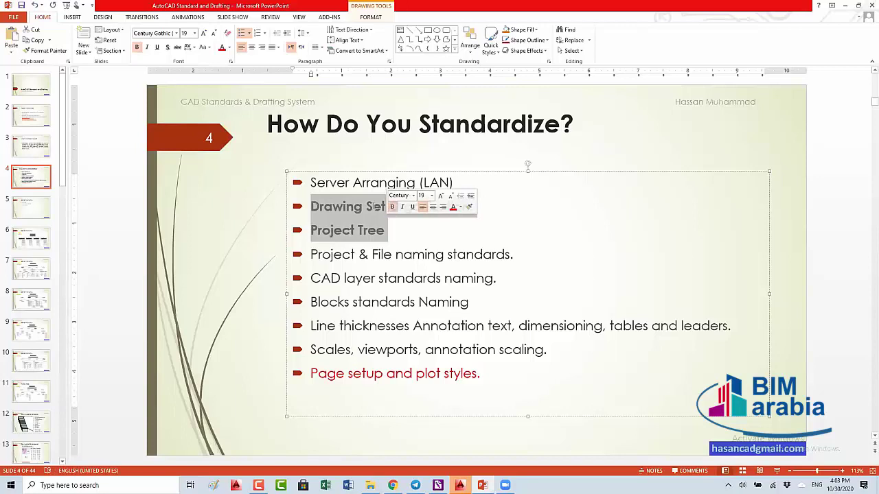
{"action": "key", "text": "ctrl+b"}
{"action": "key", "text": "ctrl+z"}
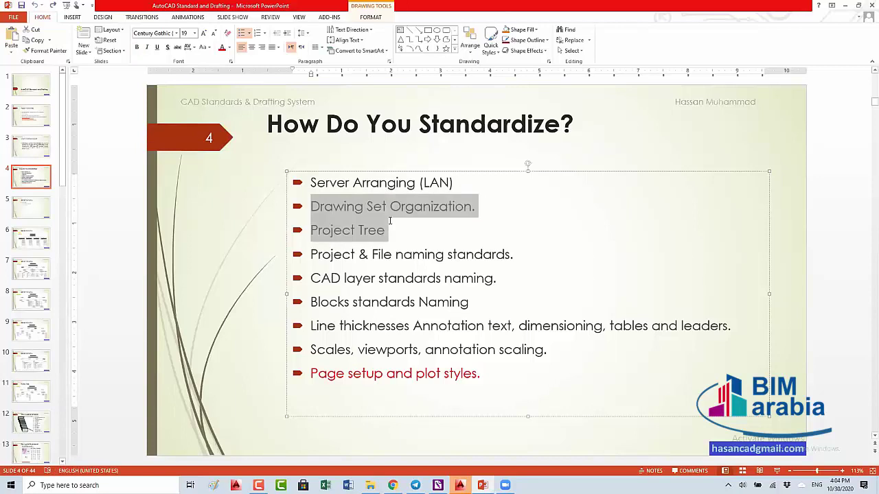
{"action": "left_click", "coordinate": [390, 207]}
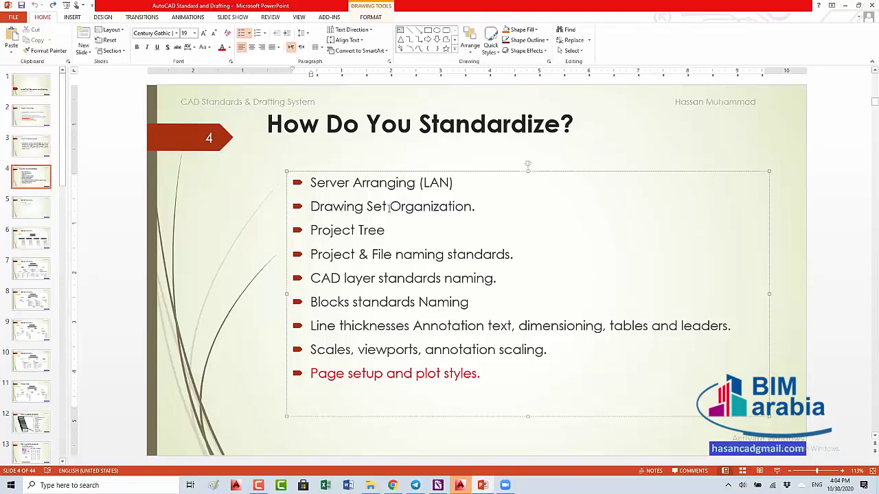
{"action": "left_click", "coordinate": [389, 207]}
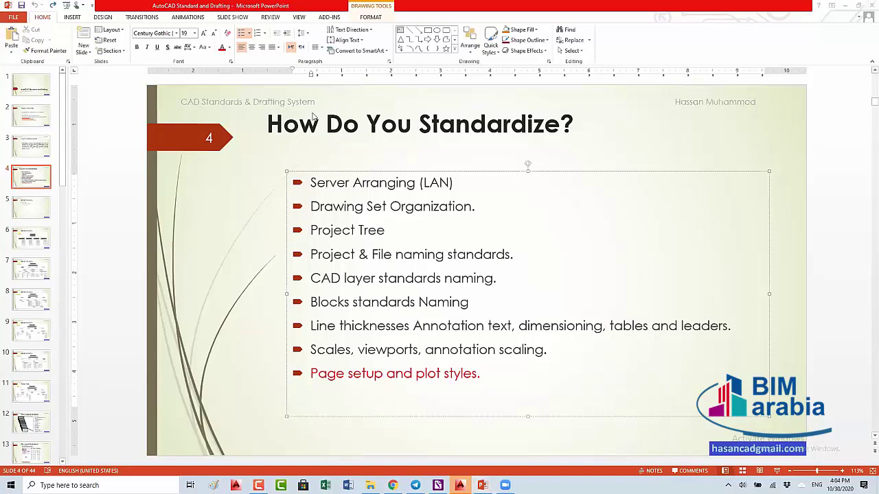
Place the cursor after Project Tree and at the end of the fourth bullet, clearing any stray selection
{"action": "left_click", "coordinate": [393, 231]}
{"action": "left_click", "coordinate": [517, 254]}
{"action": "left_click_drag", "start_coordinate": [517, 254], "coordinate": [515, 255]}
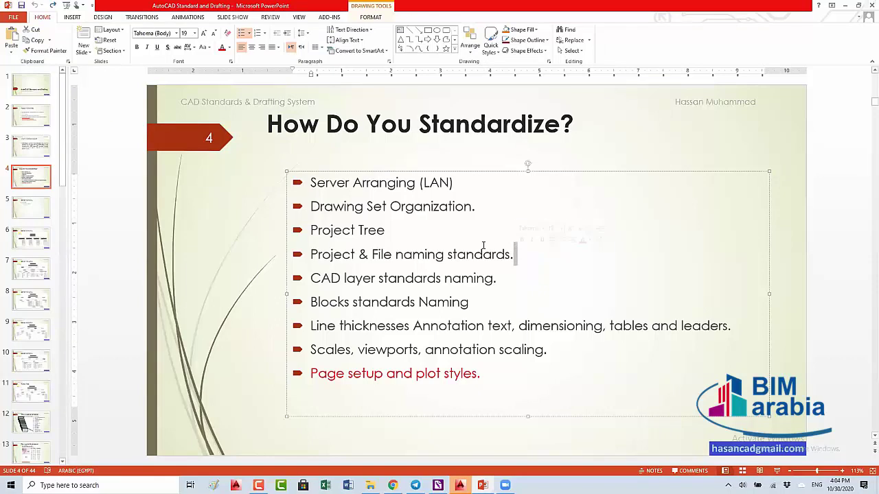
{"action": "left_click", "coordinate": [515, 255]}
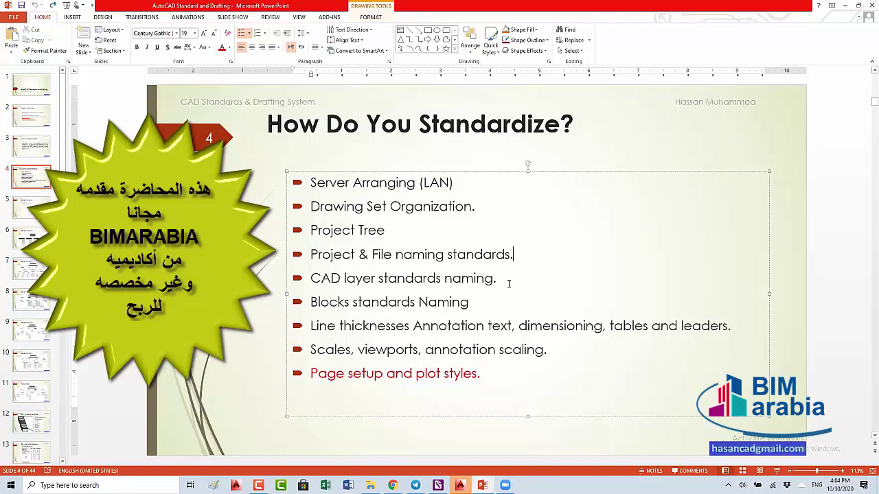
Highlight 'naming.', 'layer', then the whole CAD layer standards naming bullet, and deselect it
{"action": "left_click_drag", "start_coordinate": [484, 282], "coordinate": [442, 281]}
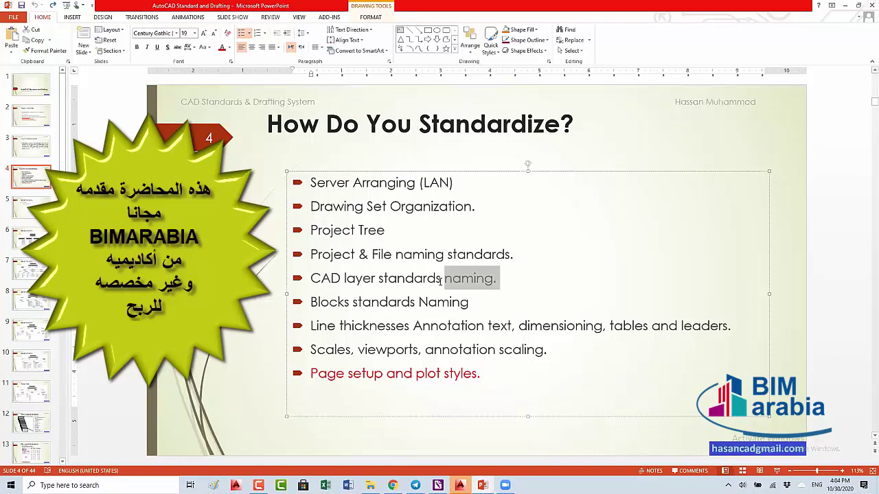
{"action": "double_click", "coordinate": [356, 280]}
{"action": "double_click", "coordinate": [356, 282]}
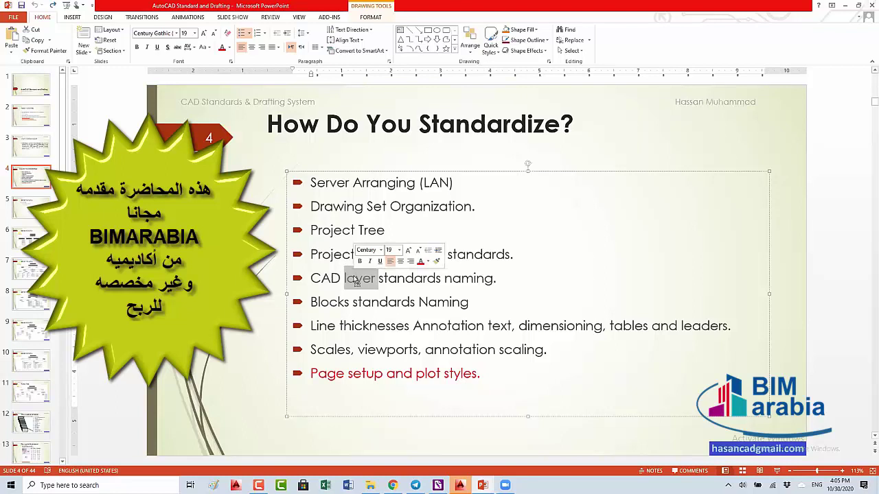
{"action": "left_click", "coordinate": [354, 277]}
{"action": "triple_click", "coordinate": [355, 279]}
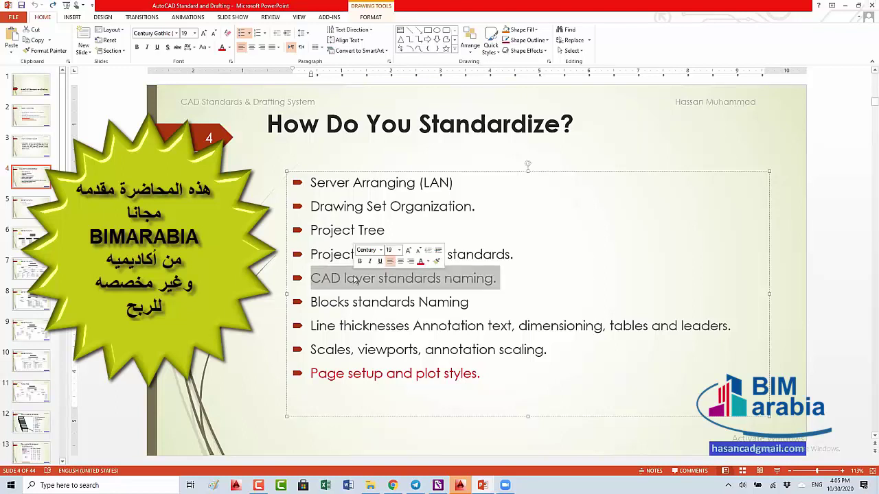
{"action": "left_click", "coordinate": [397, 303]}
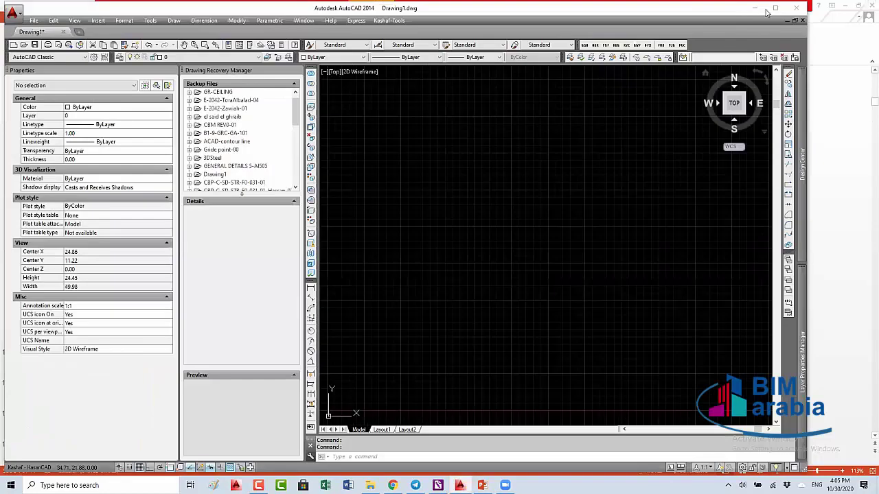
Maximize the AutoCAD window and look over the Kashaf-Tools menu groups twice without running anything
{"action": "left_click", "coordinate": [775, 8]}
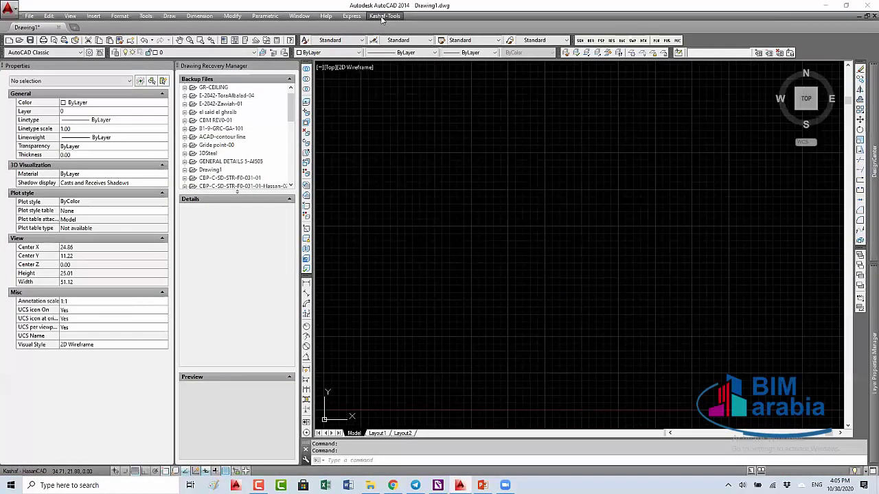
{"action": "left_click", "coordinate": [383, 16]}
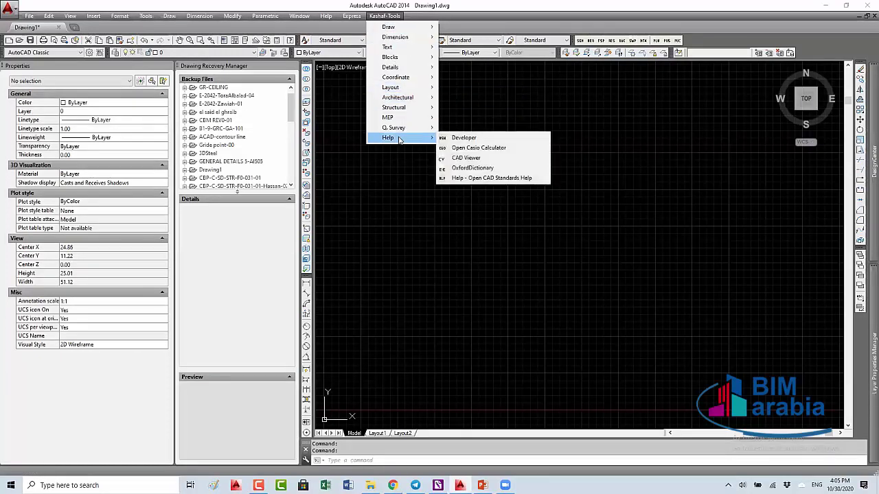
{"action": "mouse_move", "coordinate": [394, 107]}
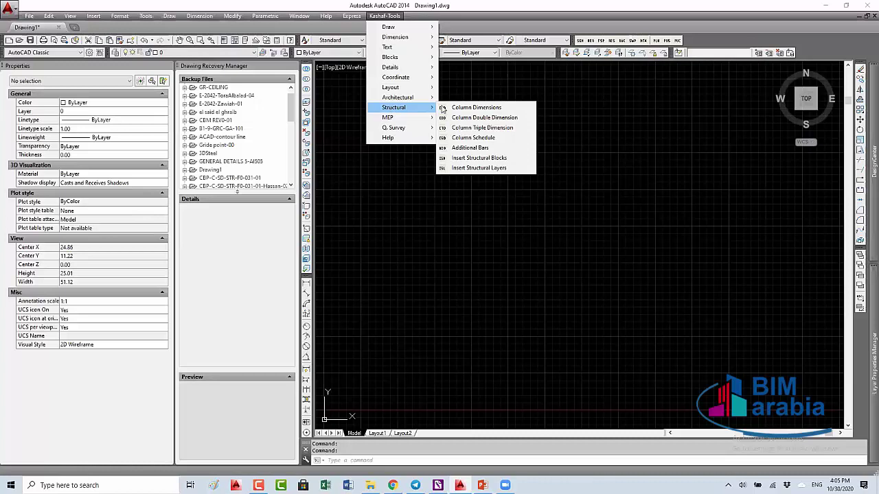
{"action": "left_click", "coordinate": [471, 88]}
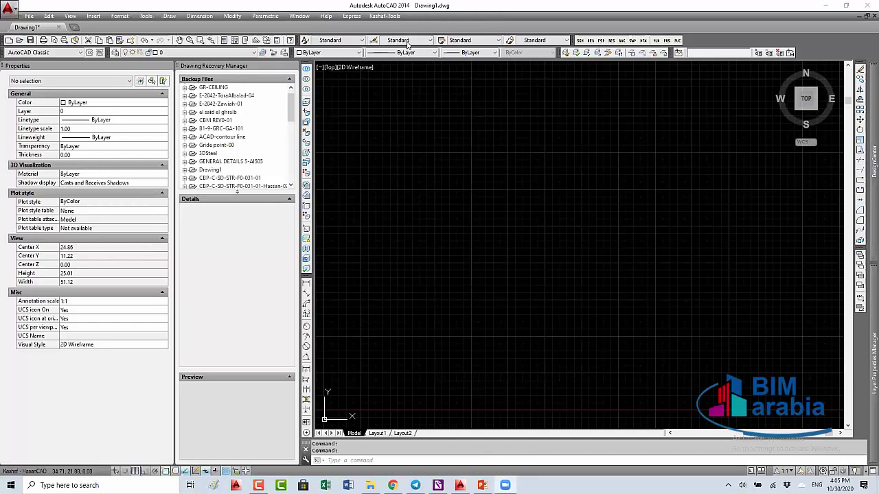
{"action": "left_click", "coordinate": [378, 17]}
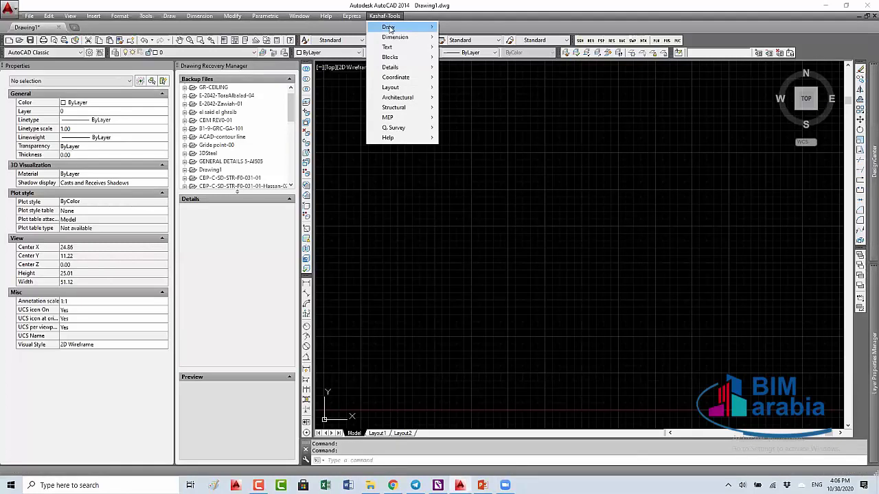
{"action": "mouse_move", "coordinate": [397, 97]}
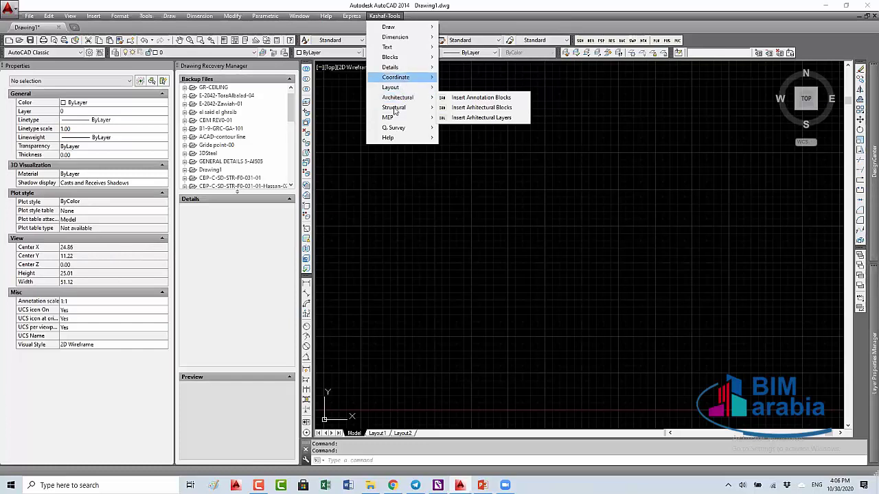
{"action": "left_click", "coordinate": [576, 155]}
{"action": "left_click", "coordinate": [577, 156]}
{"action": "left_click", "coordinate": [576, 155]}
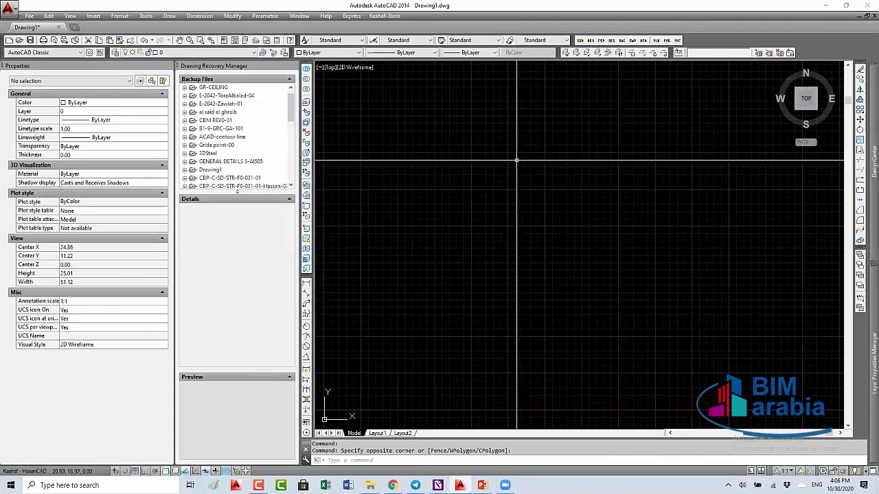
Open the Customize User Interface editor with CU and browse kashaf-tools.cuix's menus, toolbars and ribbon
{"action": "type", "text": "cui"}
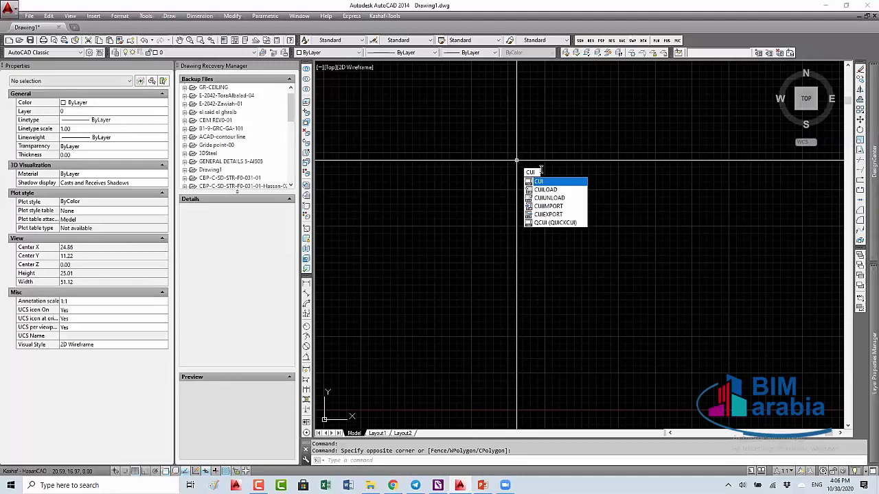
{"action": "key", "text": "Return"}
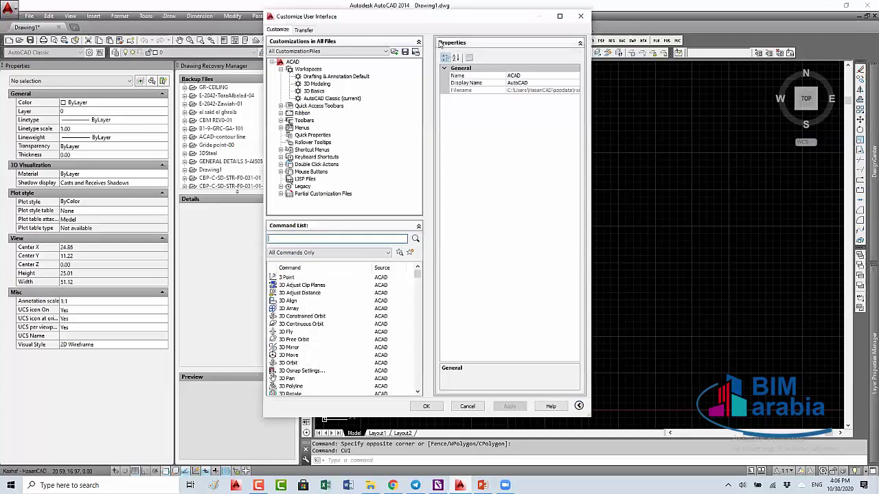
{"action": "left_click", "coordinate": [300, 51]}
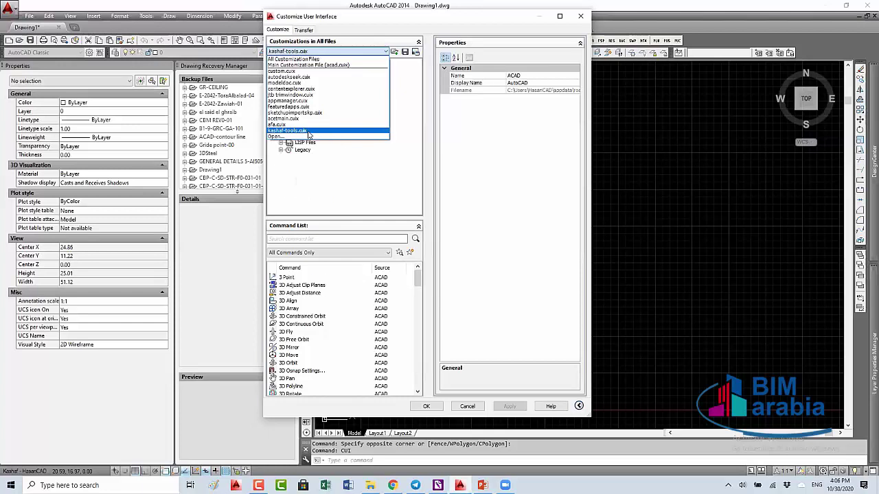
{"action": "left_click", "coordinate": [308, 134]}
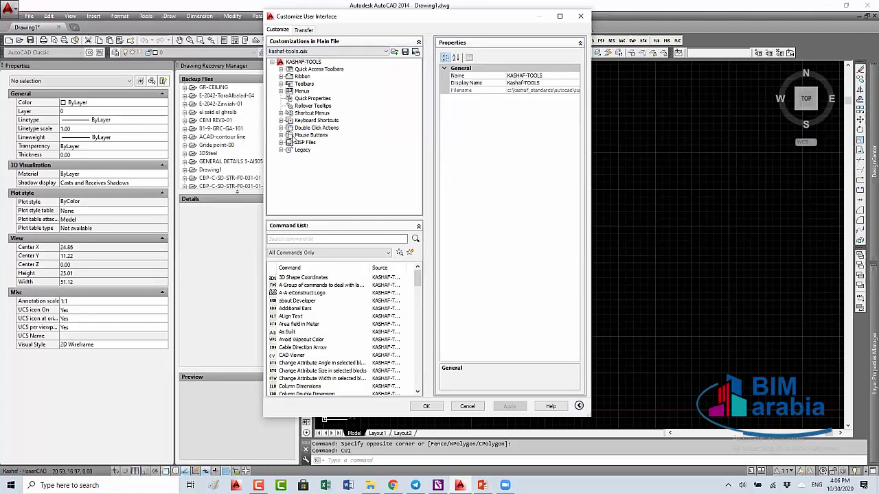
{"action": "left_click", "coordinate": [298, 92]}
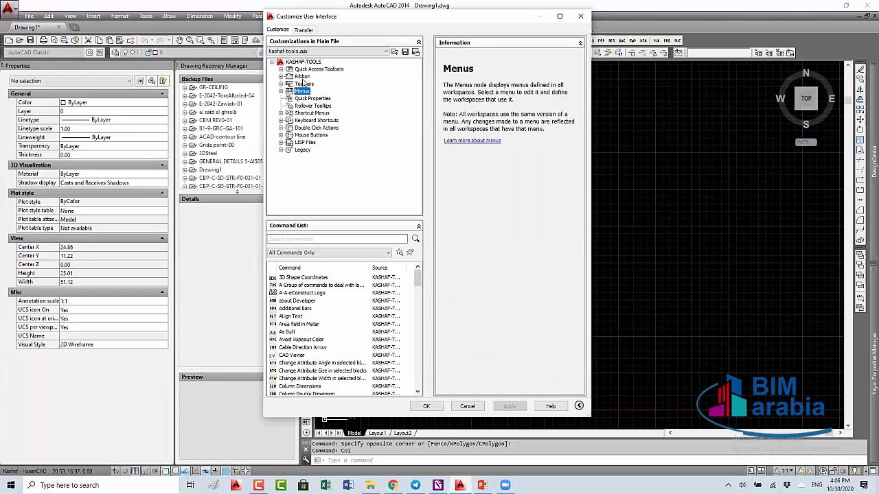
{"action": "left_click", "coordinate": [305, 84]}
{"action": "left_click", "coordinate": [302, 76]}
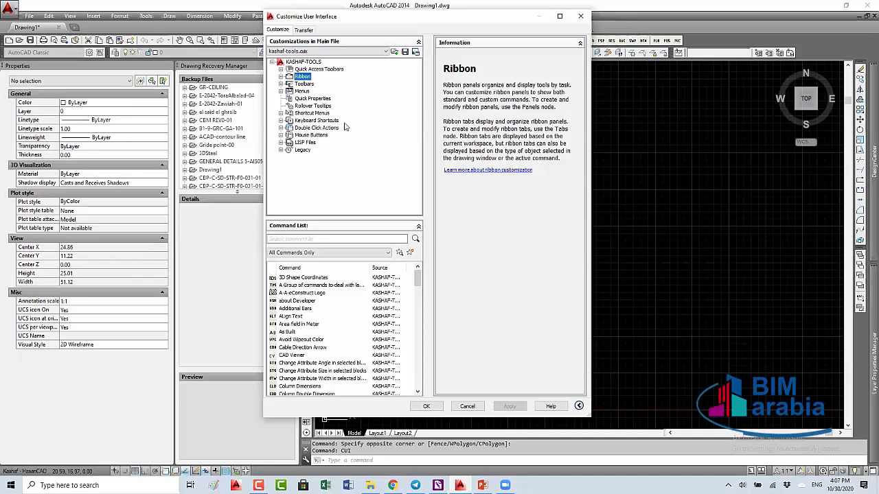
Close the CUI editor and float the I-Blocks toolbar from the Kashaf-TOOLS list over the drawing
{"action": "left_click", "coordinate": [580, 15]}
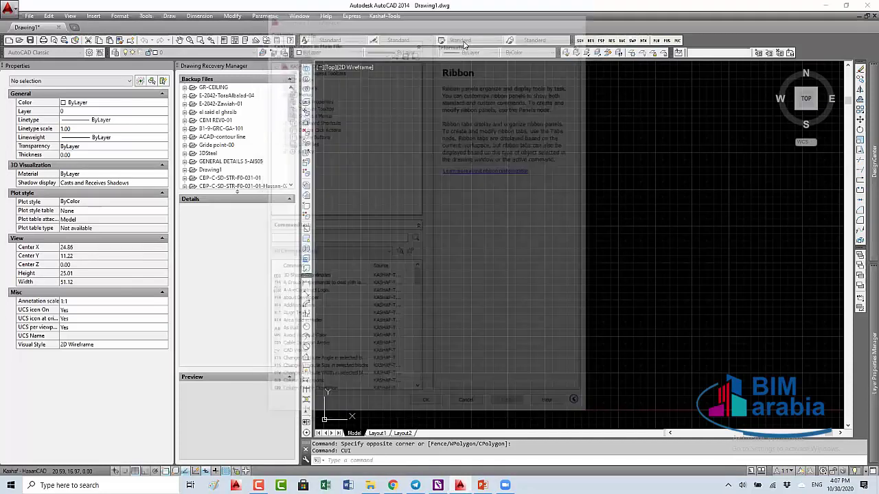
{"action": "left_click", "coordinate": [385, 16]}
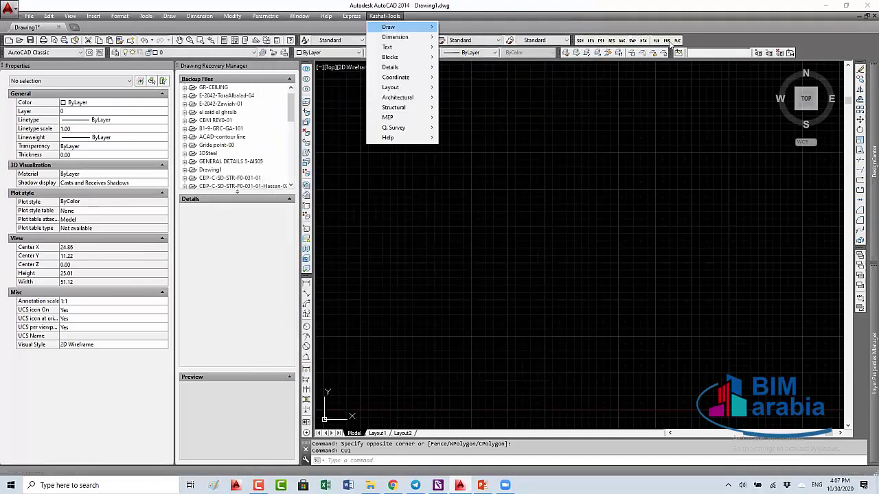
{"action": "right_click", "coordinate": [760, 47]}
{"action": "right_click", "coordinate": [745, 44]}
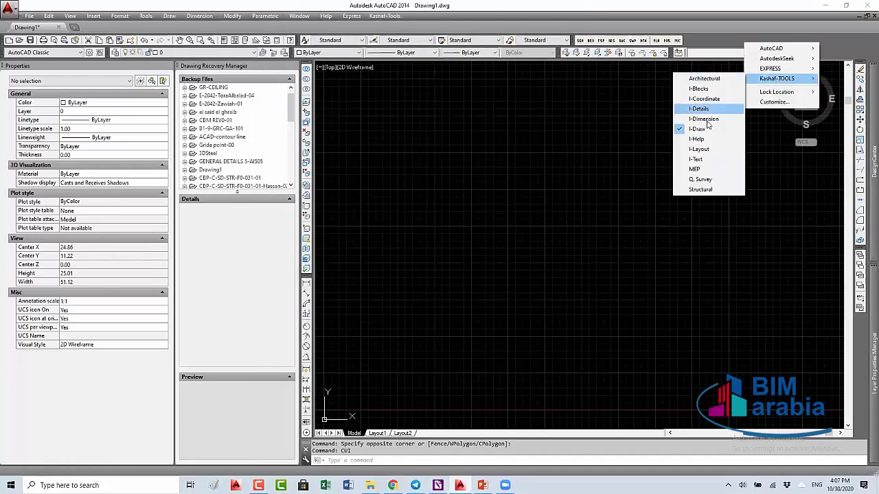
{"action": "mouse_move", "coordinate": [777, 79]}
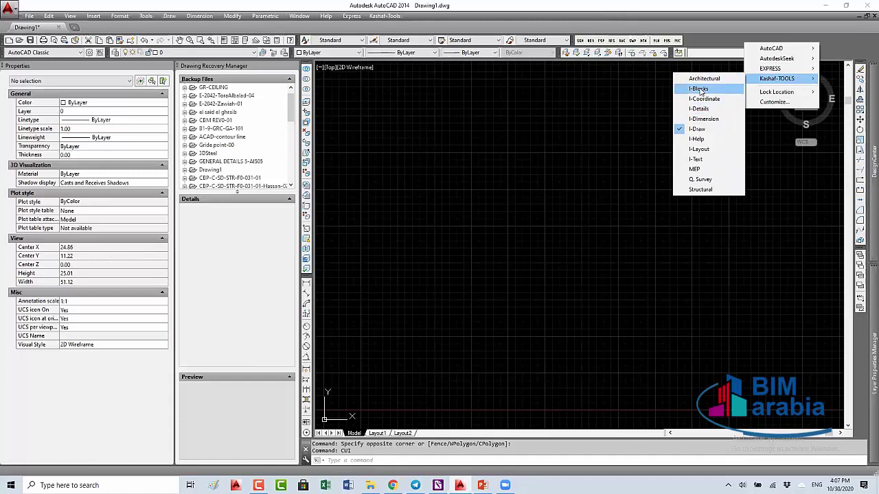
{"action": "left_click", "coordinate": [695, 89]}
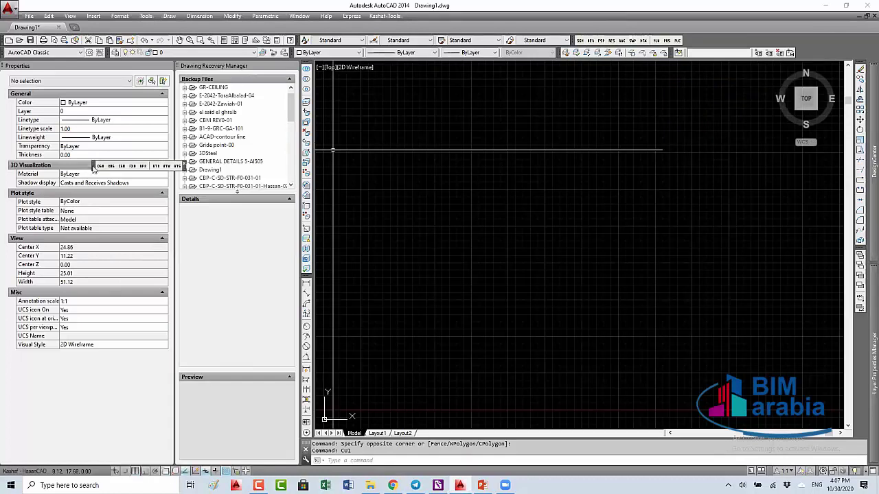
{"action": "left_click_drag", "start_coordinate": [96, 166], "coordinate": [254, 168]}
{"action": "left_click_drag", "start_coordinate": [380, 143], "coordinate": [382, 139]}
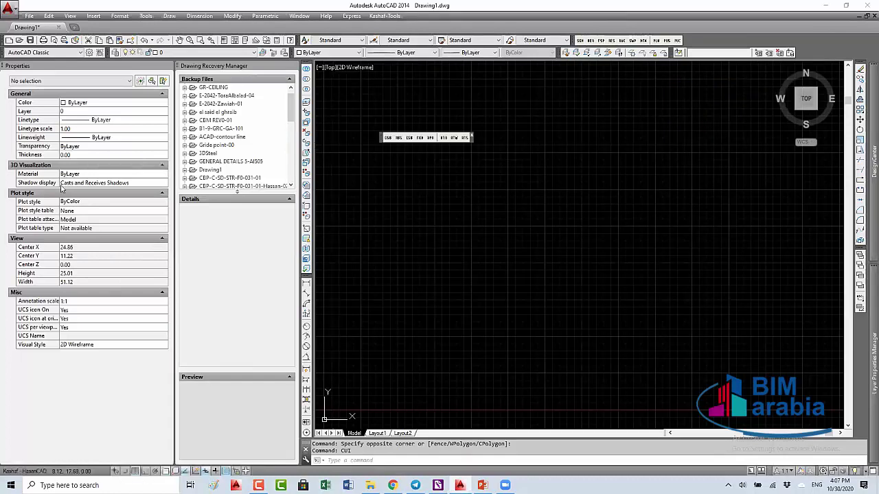
Browse the Kashaf-Tools menu's Blocks commands and reposition the floating I-Blocks toolbar
{"action": "left_click", "coordinate": [383, 16]}
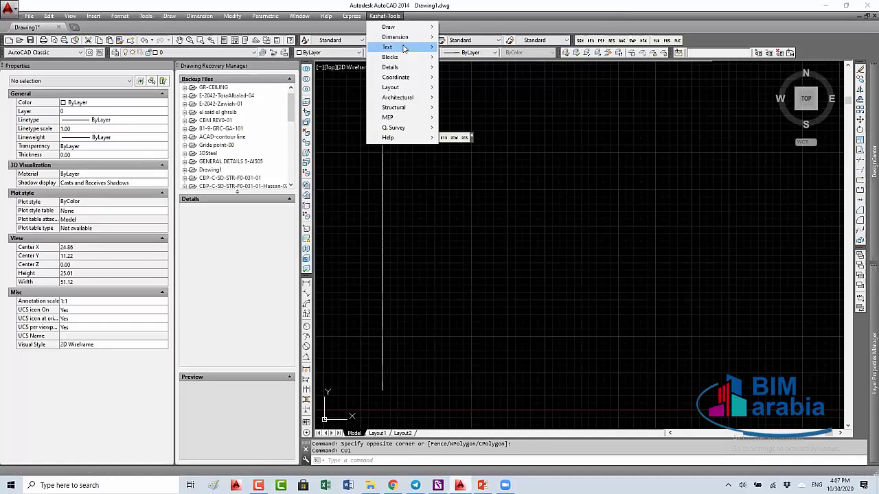
{"action": "left_click", "coordinate": [470, 140]}
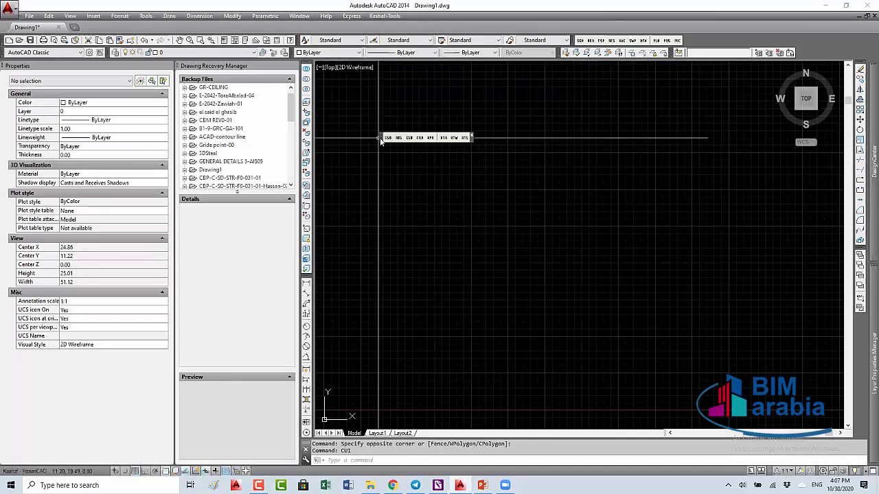
{"action": "left_click", "coordinate": [513, 132]}
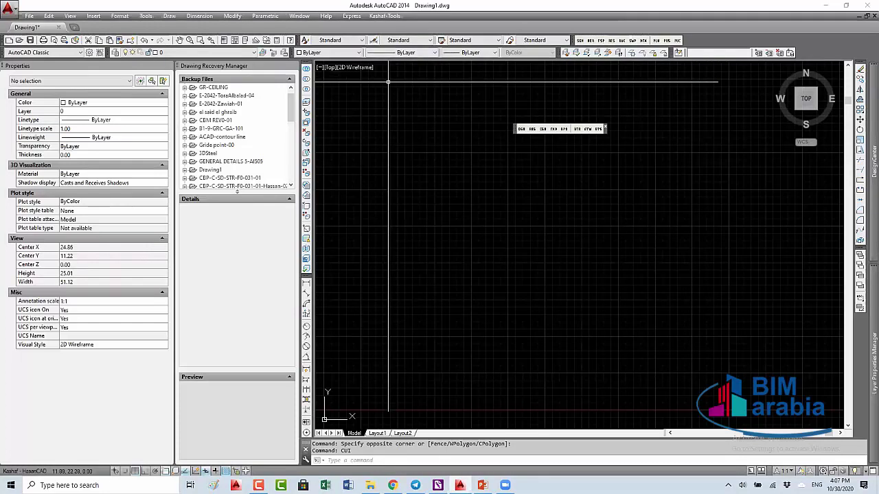
{"action": "left_click", "coordinate": [448, 83]}
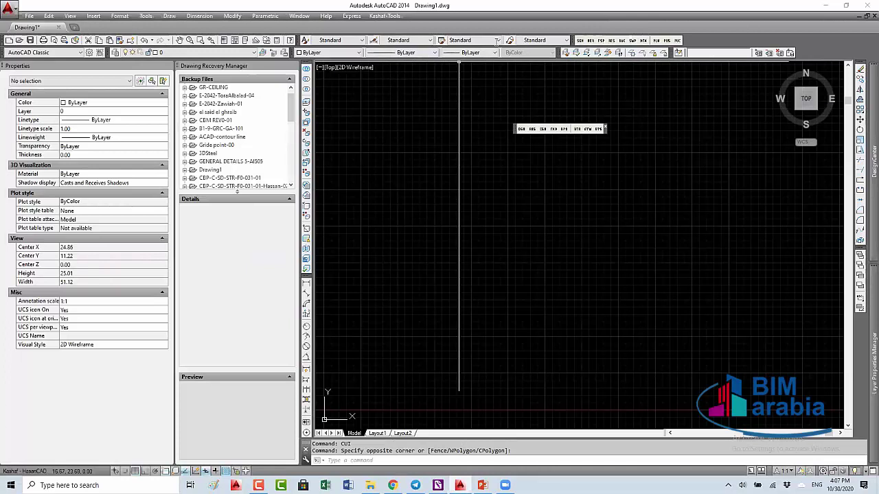
{"action": "left_click", "coordinate": [383, 19]}
{"action": "mouse_move", "coordinate": [398, 57]}
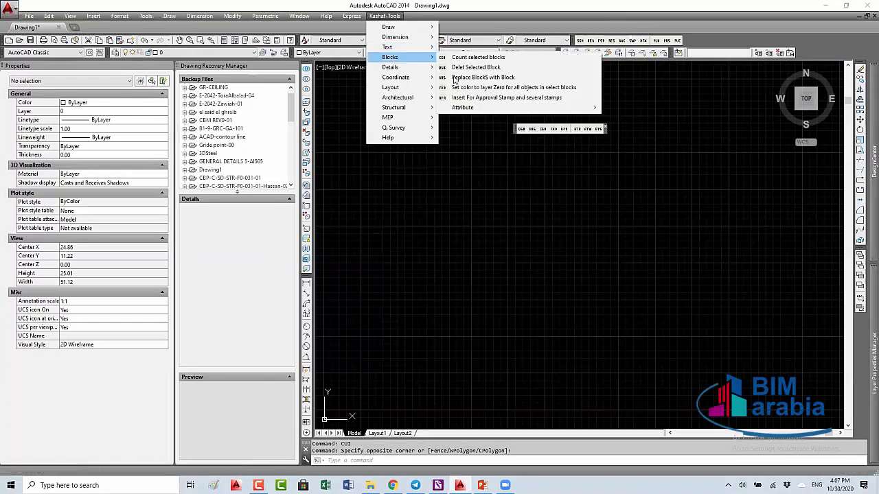
{"action": "left_click", "coordinate": [489, 237]}
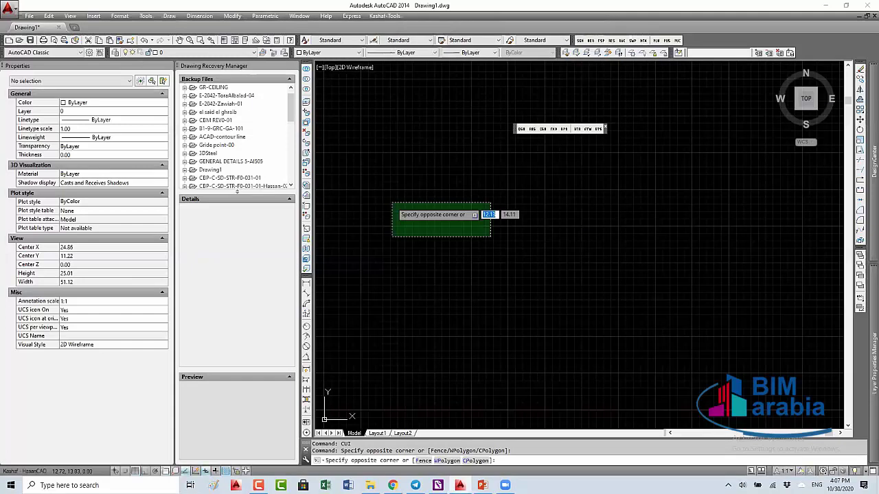
{"action": "left_click", "coordinate": [491, 236]}
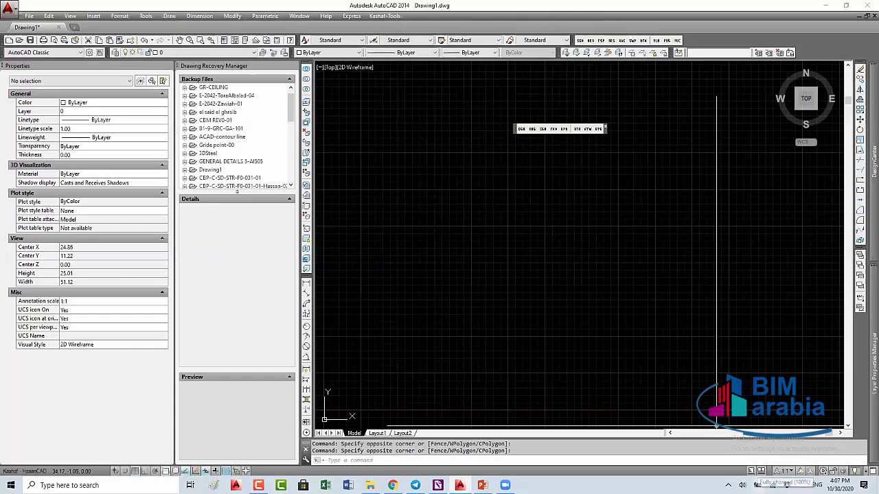
{"action": "left_click", "coordinate": [822, 471]}
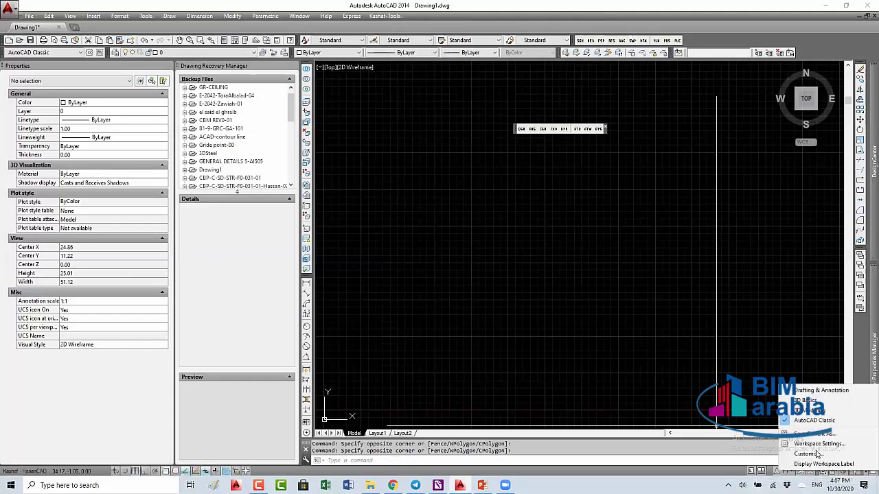
Choose the Drafting & Annotation workspace and acknowledge the AutoCAD Error Report with OK
{"action": "left_click", "coordinate": [820, 390]}
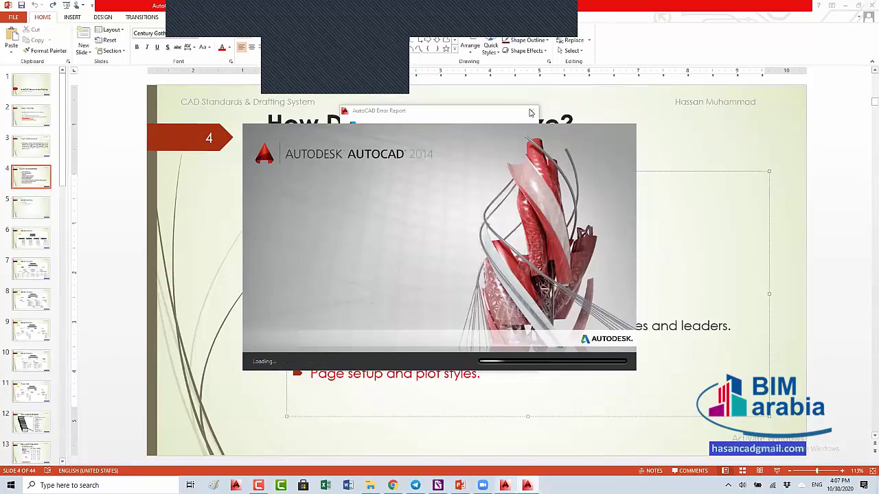
{"action": "left_click", "coordinate": [506, 262]}
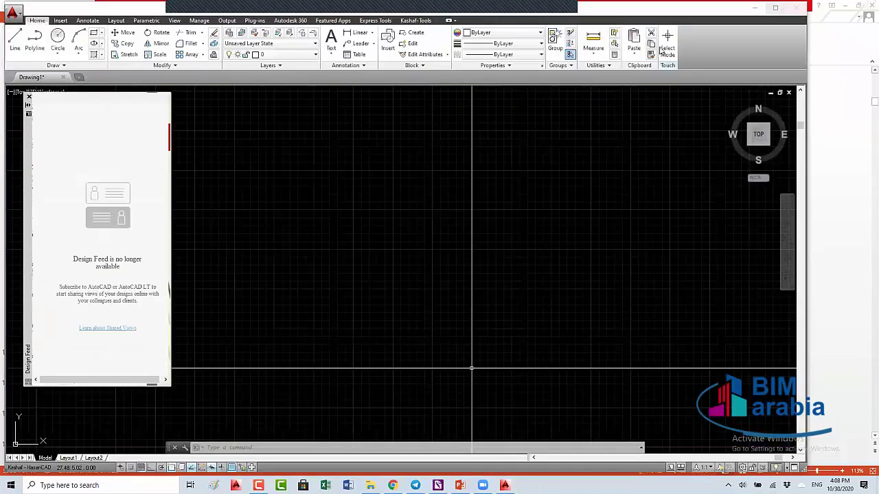
Show the Kashaf-Tools ribbon tab and close the Design Feed palette
{"action": "left_click", "coordinate": [409, 17]}
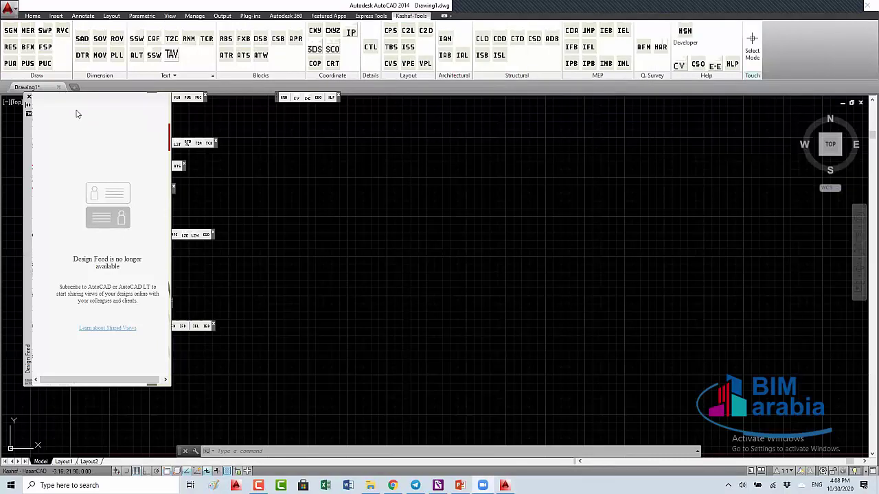
{"action": "left_click", "coordinate": [29, 96]}
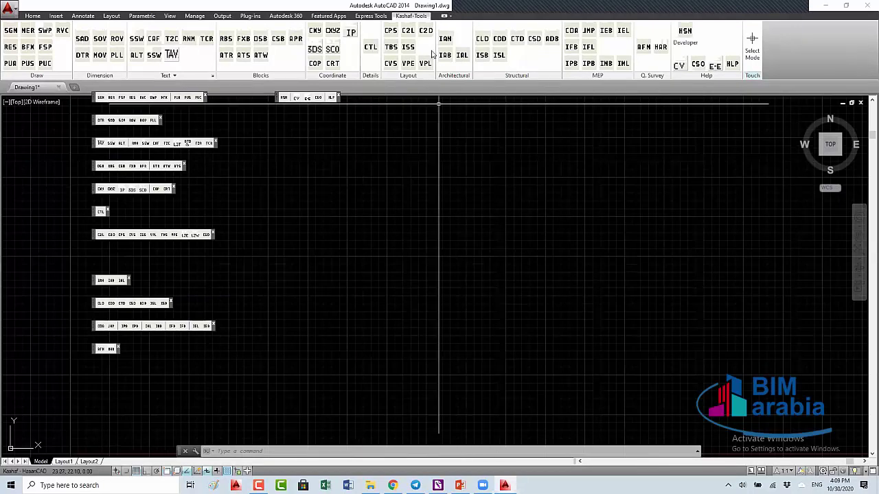
Run CUI, select the kashaf-tools.cuix file, and view it on the Transfer tab
{"action": "type", "text": "c"}
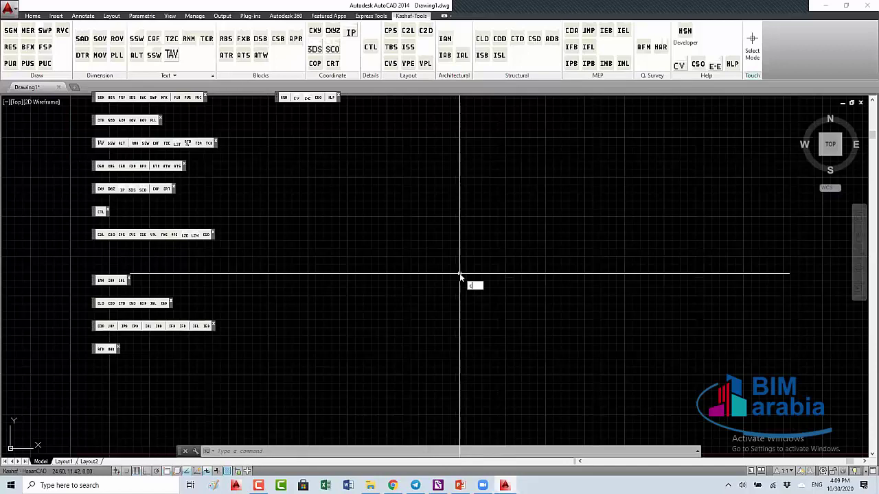
{"action": "type", "text": "u"}
{"action": "key", "text": "Escape"}
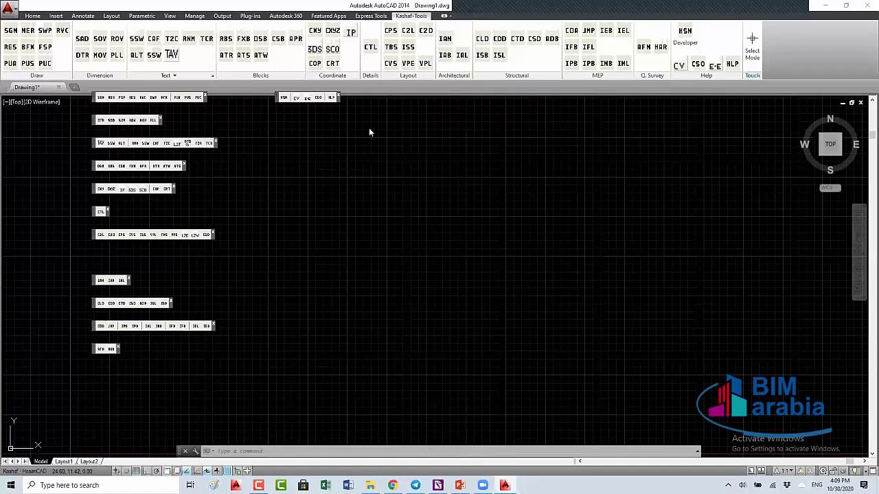
{"action": "type", "text": "cui"}
{"action": "key", "text": "Return"}
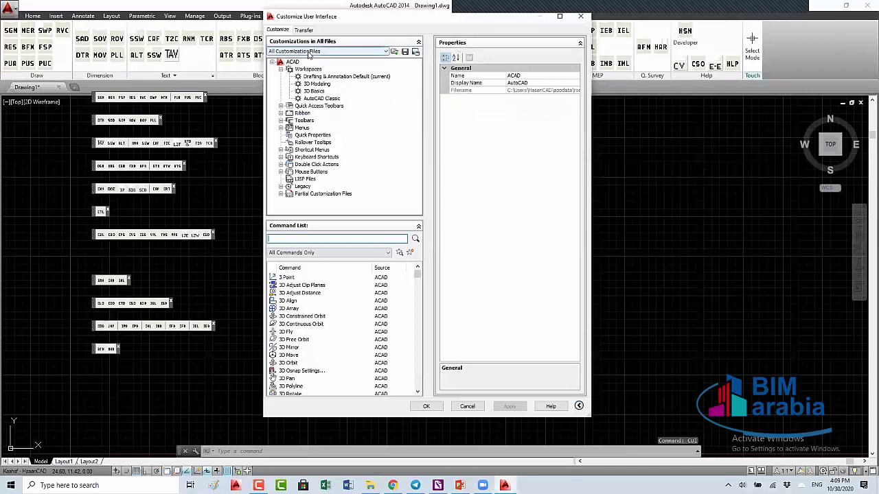
{"action": "left_click", "coordinate": [309, 54]}
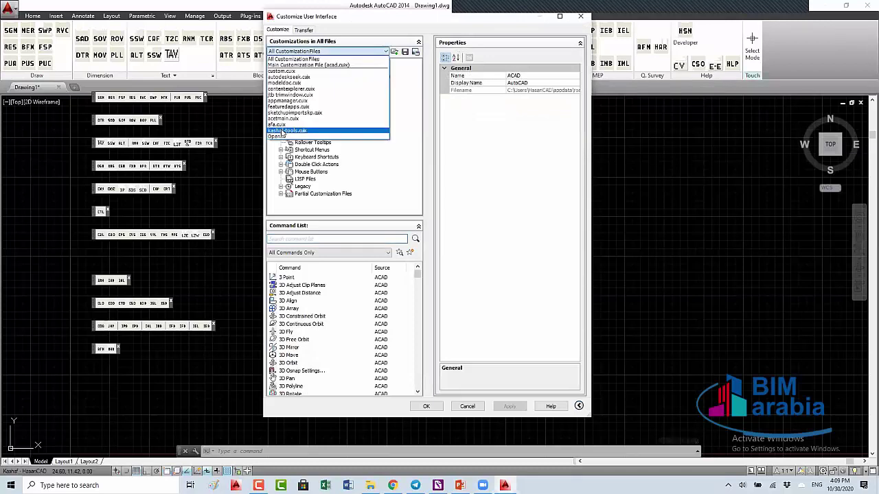
{"action": "left_click", "coordinate": [283, 131]}
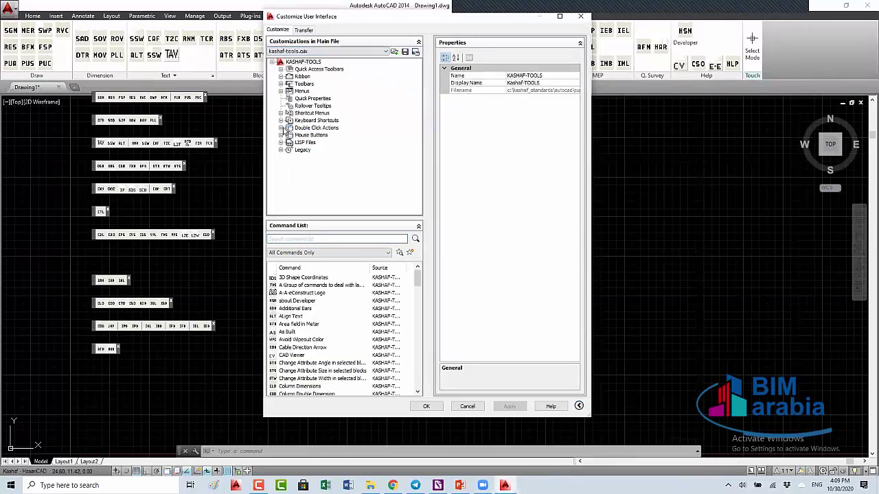
{"action": "left_click", "coordinate": [303, 31]}
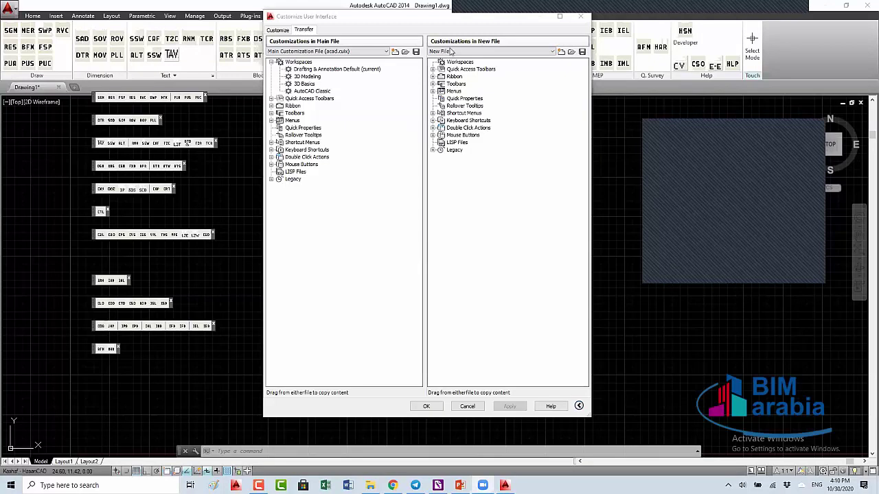
Return to the Customize tab, close the editor, and reopen it with CUI showing All Customization Files
{"action": "left_click", "coordinate": [319, 52]}
{"action": "left_click", "coordinate": [320, 52]}
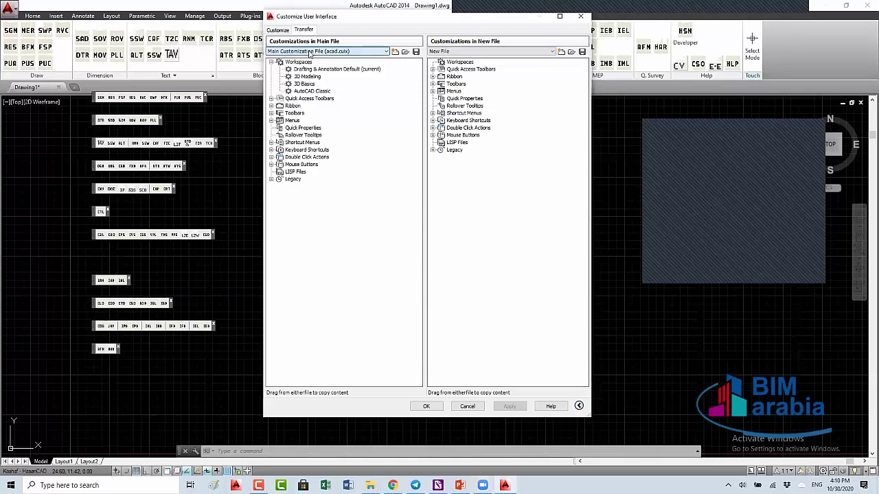
{"action": "left_click", "coordinate": [279, 30]}
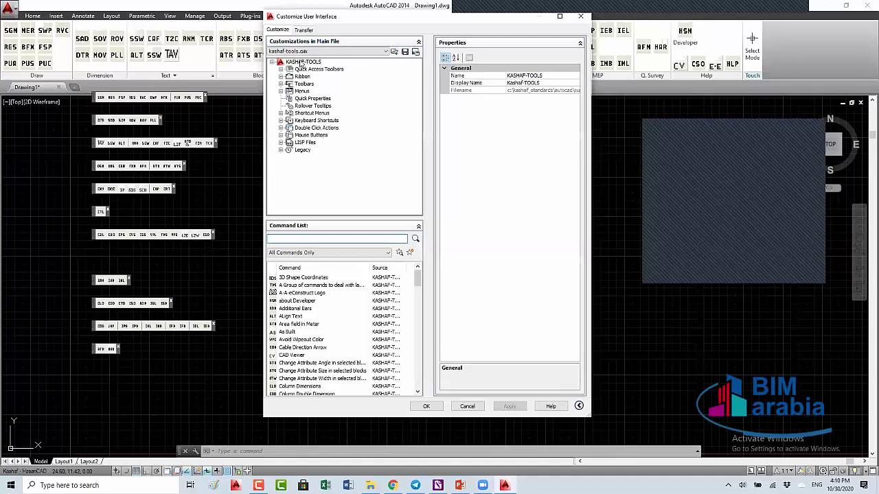
{"action": "left_click", "coordinate": [302, 52]}
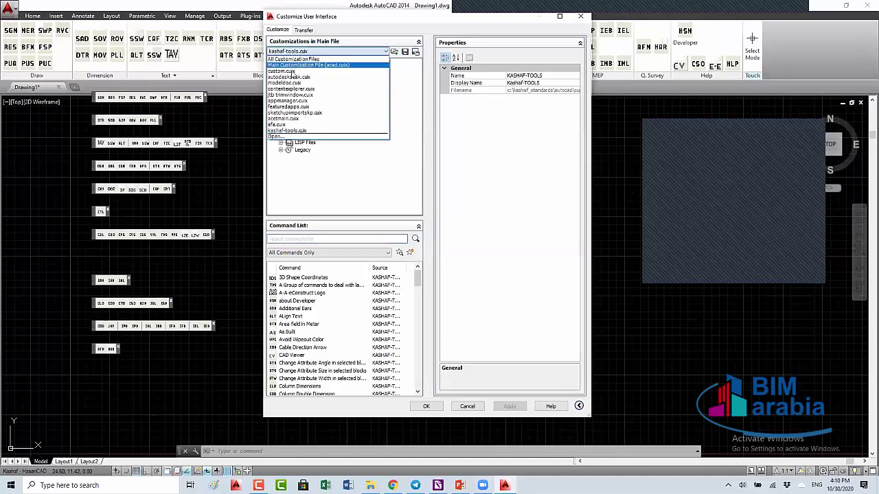
{"action": "left_click", "coordinate": [582, 17]}
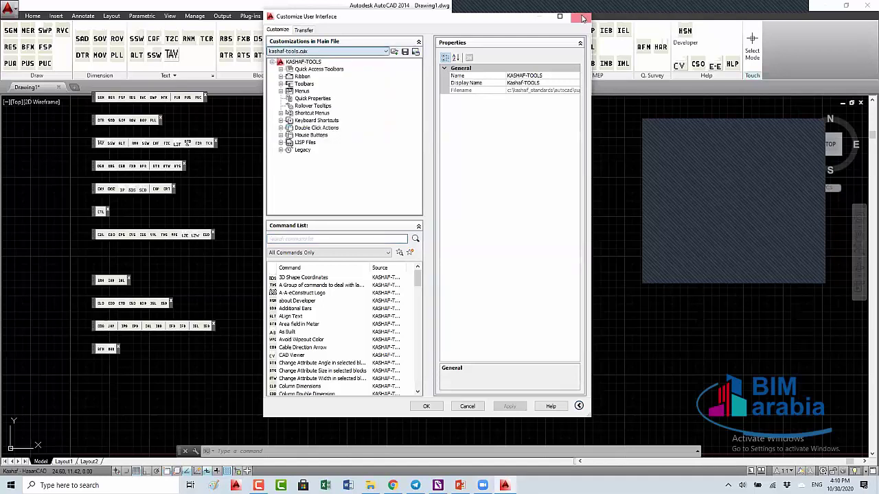
{"action": "key", "text": "Escape"}
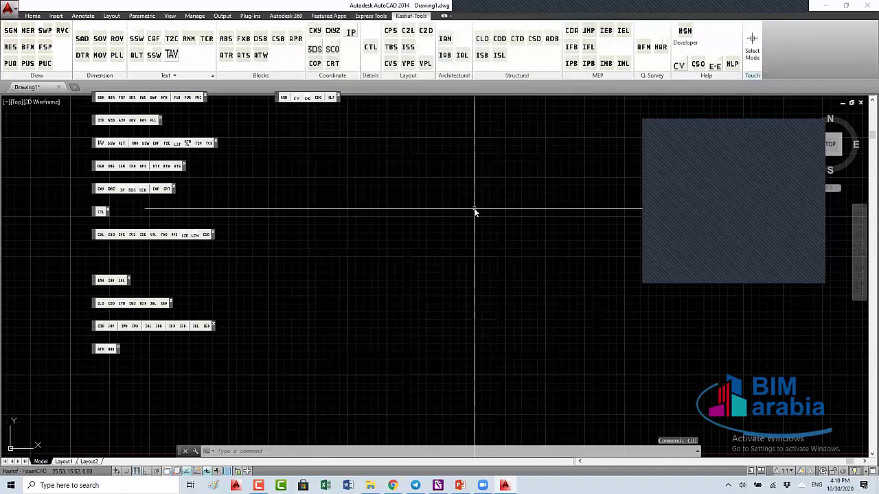
{"action": "type", "text": "cu"}
{"action": "type", "text": "i"}
{"action": "key", "text": "Return"}
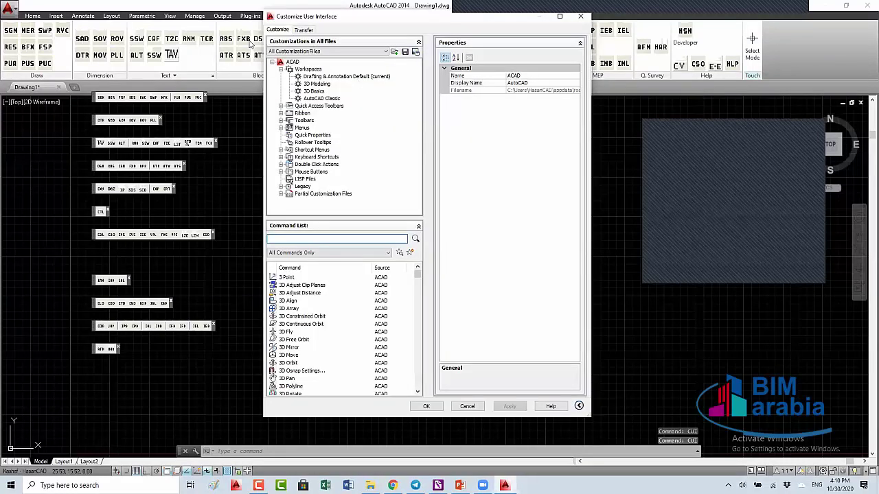
Expand Menus in acad.cuix and add a new menu named Hosany
{"action": "left_click", "coordinate": [329, 51]}
{"action": "left_click", "coordinate": [330, 52]}
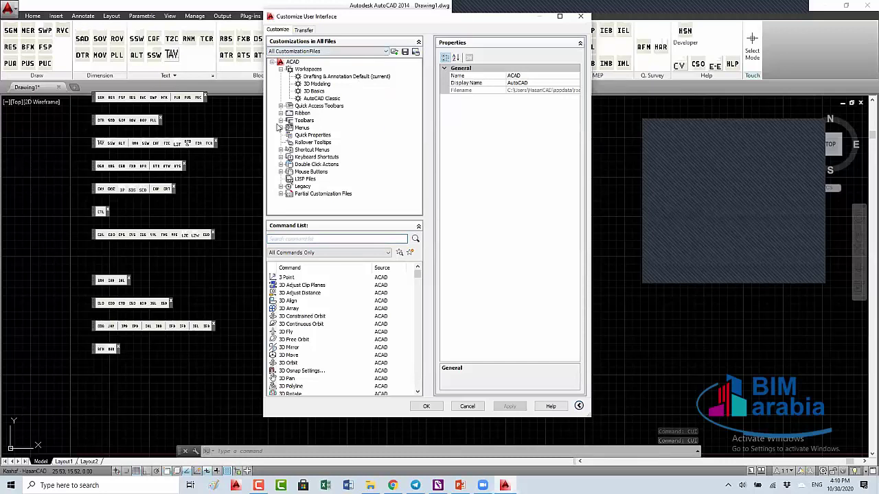
{"action": "double_click", "coordinate": [301, 127]}
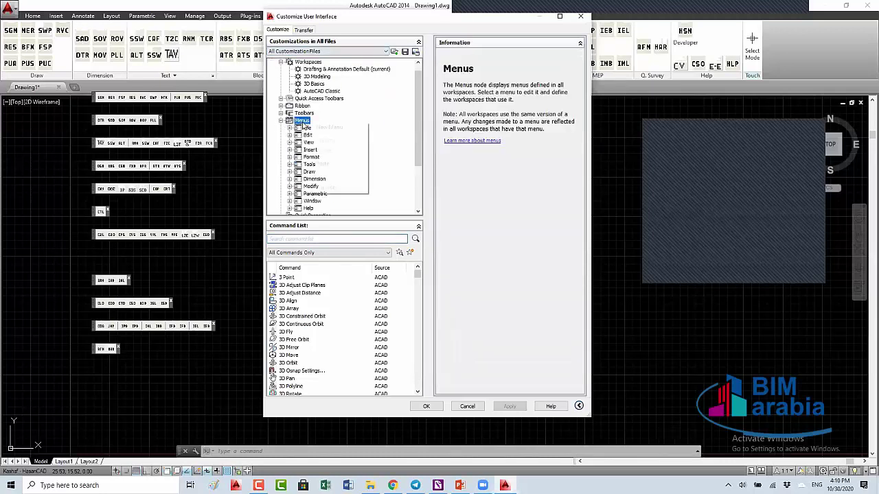
{"action": "left_click", "coordinate": [339, 129]}
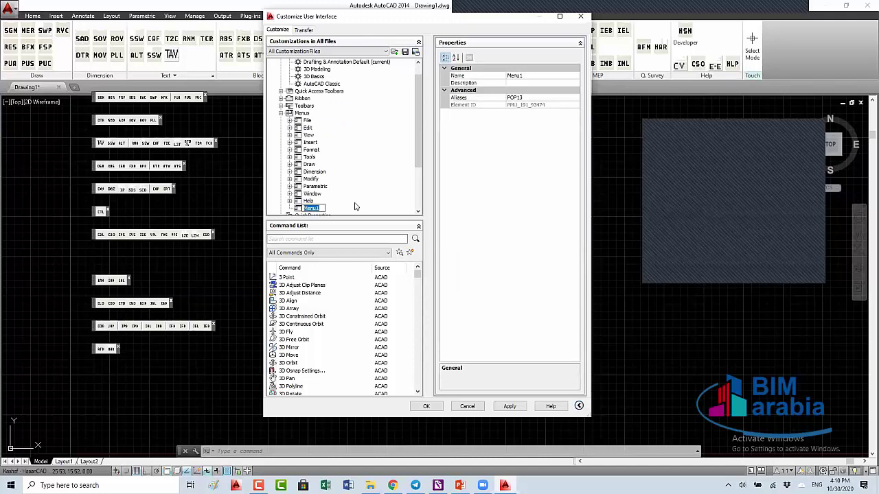
{"action": "type", "text": "H"}
{"action": "type", "text": "osany"}
{"action": "key", "text": "Return"}
Rename the menu to HosanyTools and drag the 3D Align command onto it
{"action": "left_click", "coordinate": [319, 211]}
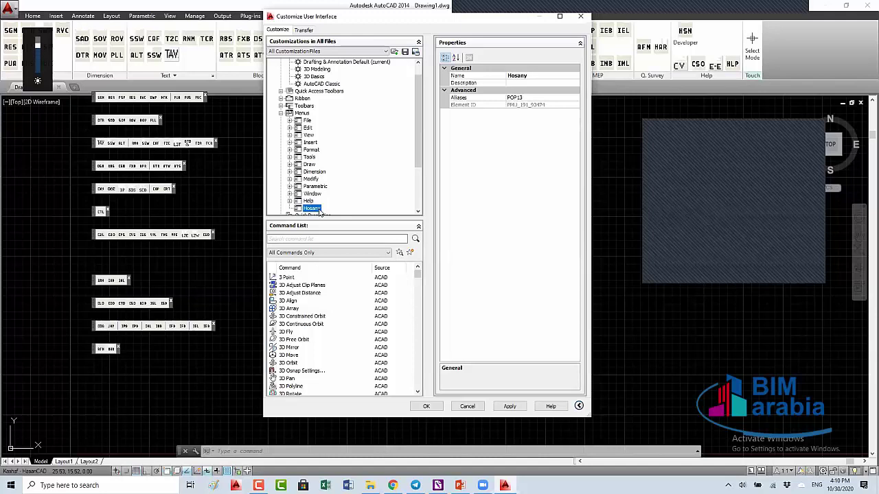
{"action": "type", "text": "Tools"}
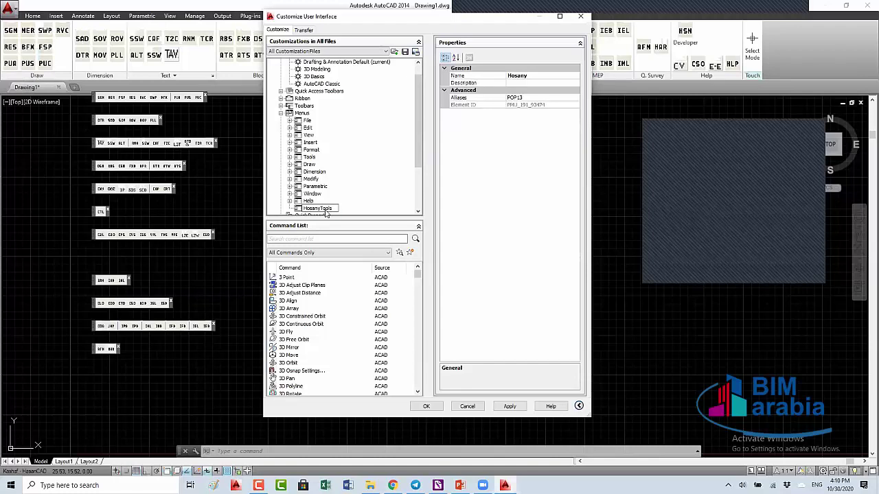
{"action": "key", "text": "Return"}
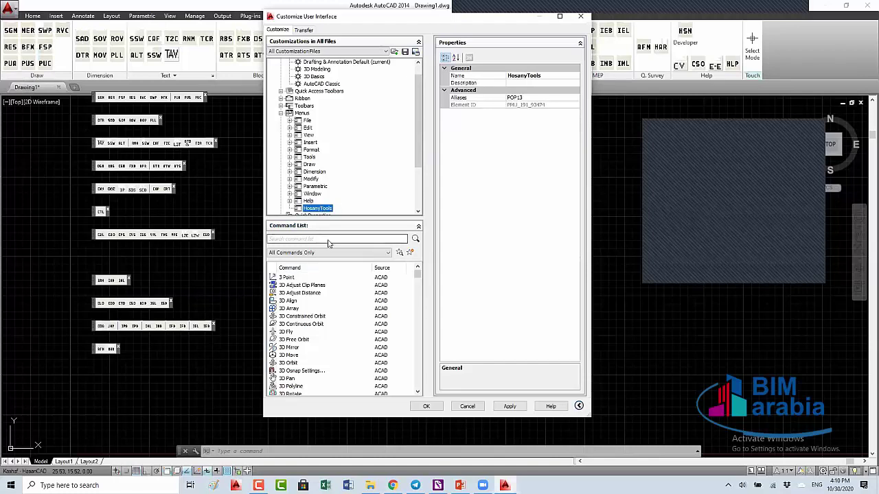
{"action": "left_click", "coordinate": [344, 301]}
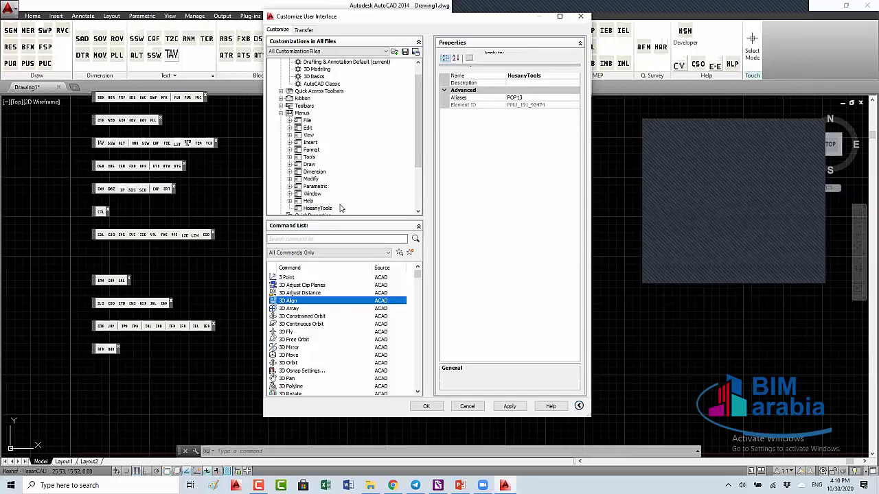
{"action": "left_click_drag", "start_coordinate": [341, 208], "coordinate": [339, 207]}
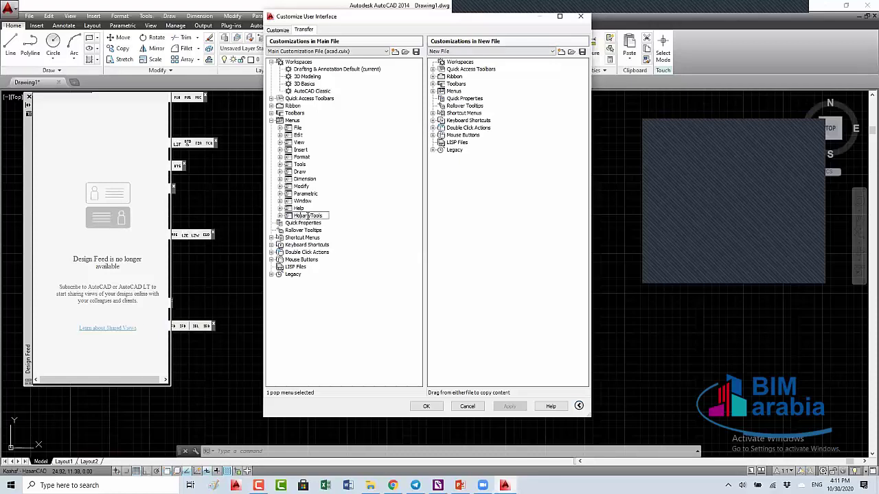
Drag HosanyTools into the new file's Menus, then delete it from acad.cuix and confirm
{"action": "double_click", "coordinate": [287, 216]}
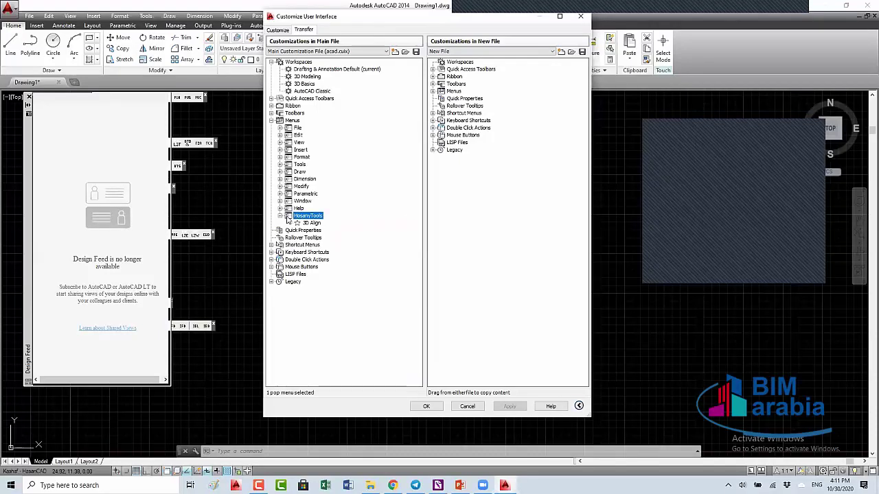
{"action": "mouse_move", "coordinate": [287, 219]}
{"action": "left_mouse_down"}
{"action": "mouse_move", "coordinate": [467, 122]}
{"action": "mouse_move", "coordinate": [459, 94]}
{"action": "left_mouse_up"}
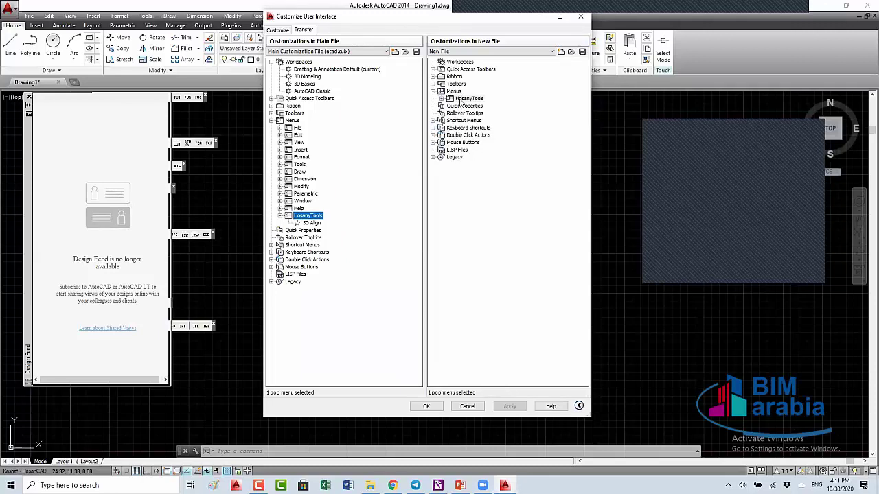
{"action": "right_click", "coordinate": [299, 217]}
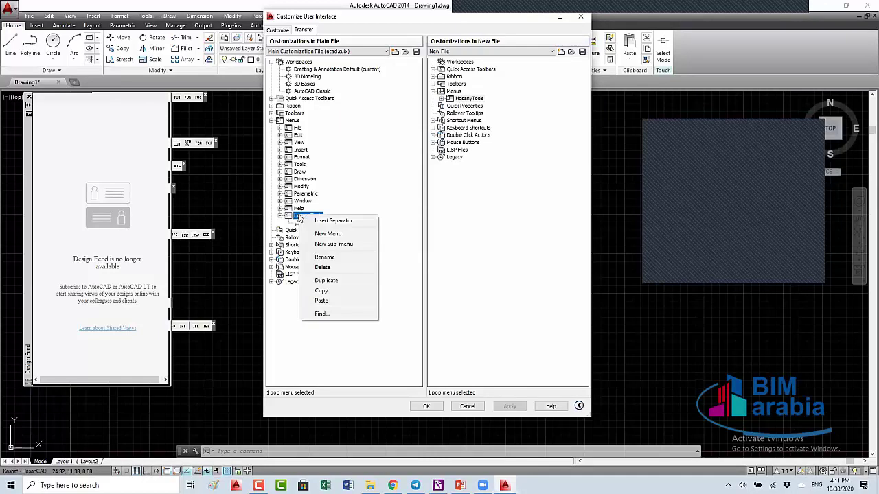
{"action": "left_click", "coordinate": [323, 267]}
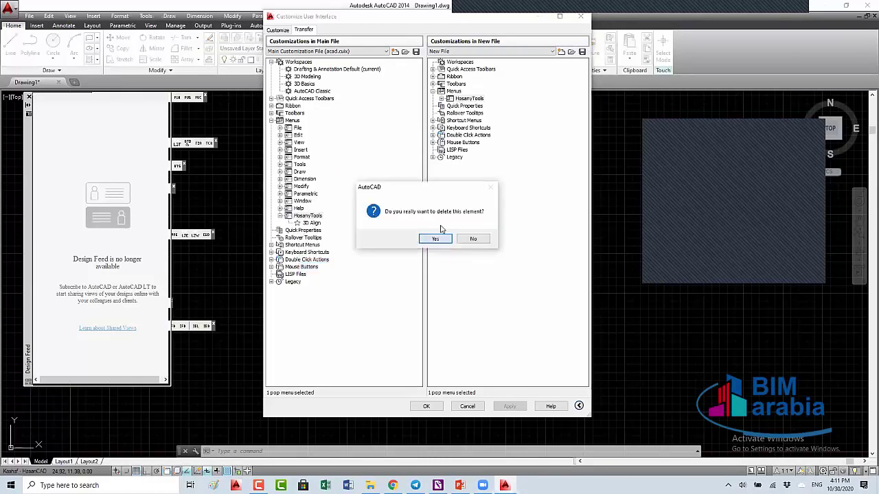
{"action": "left_click", "coordinate": [433, 237]}
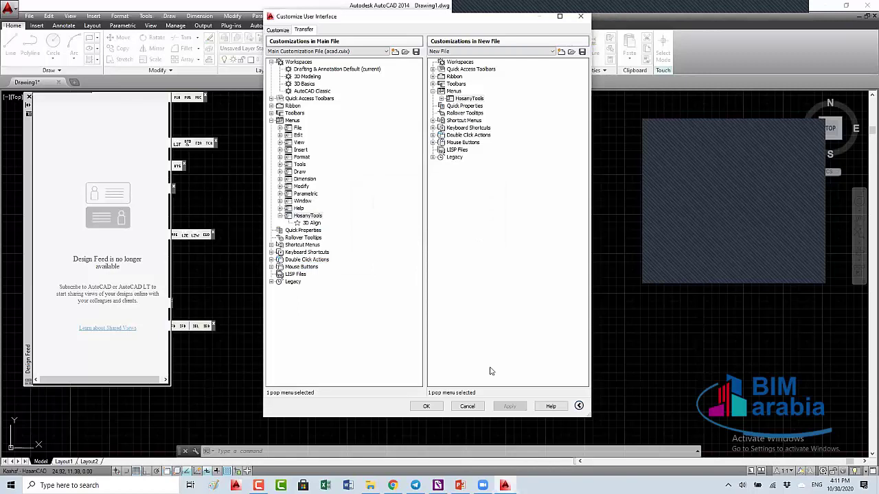
In Save As, create a HosainyStandards folder on Local Disk (C:) and open it
{"action": "left_click", "coordinate": [582, 53]}
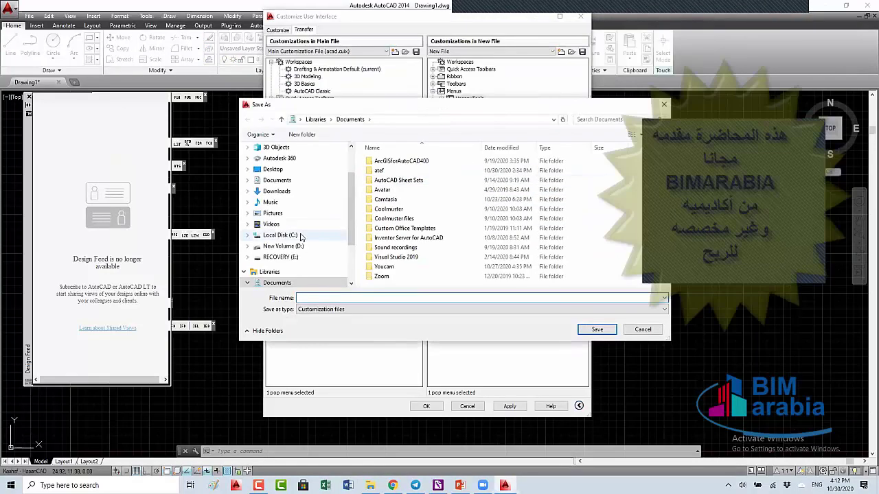
{"action": "left_click", "coordinate": [288, 237]}
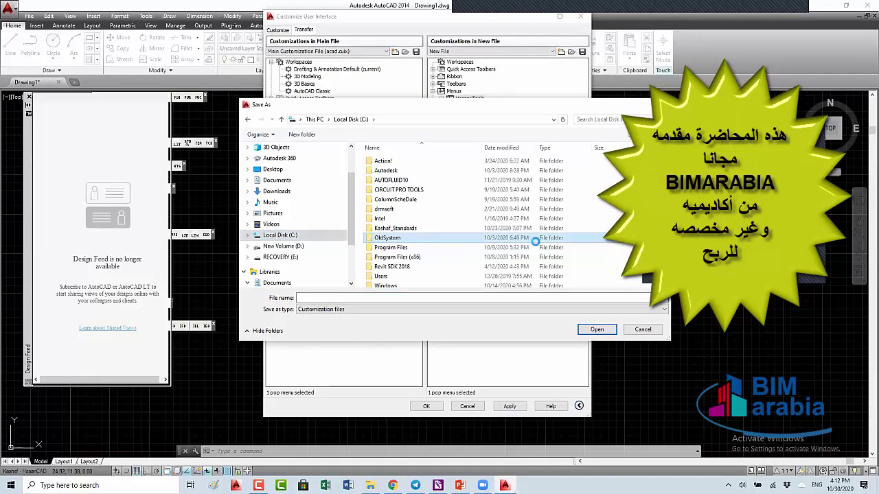
{"action": "right_click", "coordinate": [507, 237]}
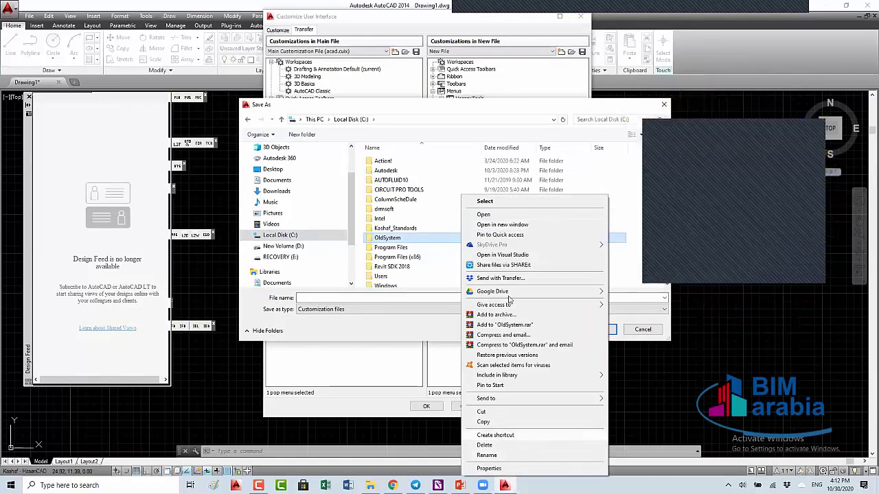
{"action": "left_click", "coordinate": [432, 282]}
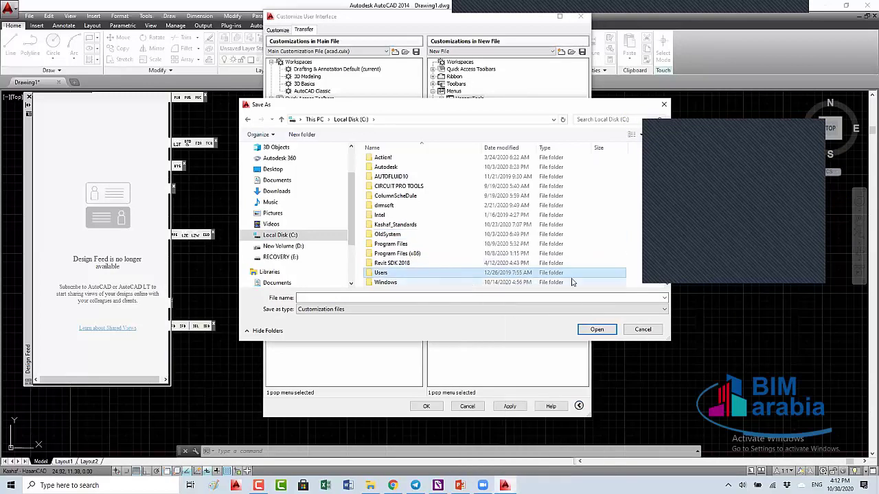
{"action": "right_click", "coordinate": [585, 258]}
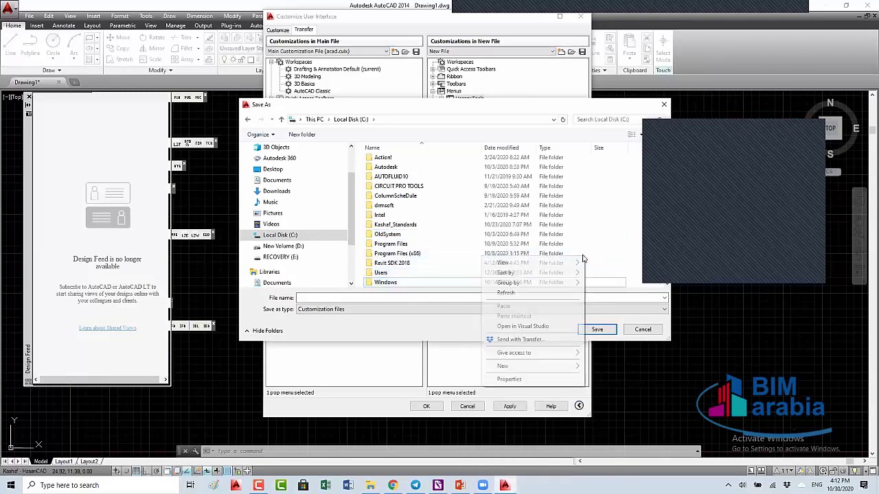
{"action": "mouse_move", "coordinate": [536, 366]}
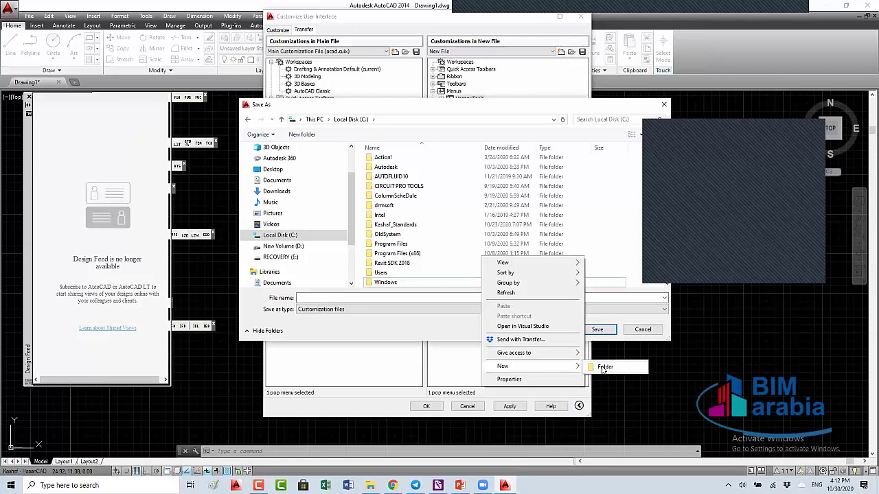
{"action": "left_click", "coordinate": [603, 368]}
{"action": "type", "text": "Hes"}
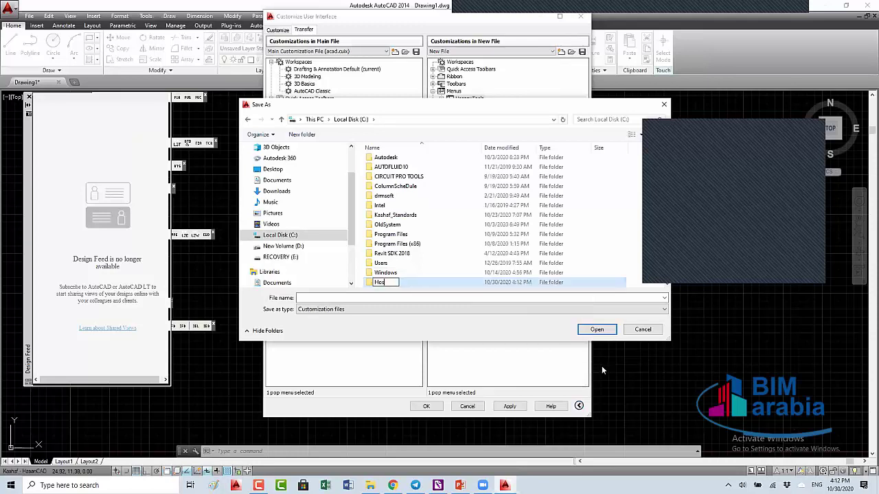
{"action": "type", "text": "ainyStands"}
{"action": "type", "text": "ards"}
{"action": "key", "text": "Return"}
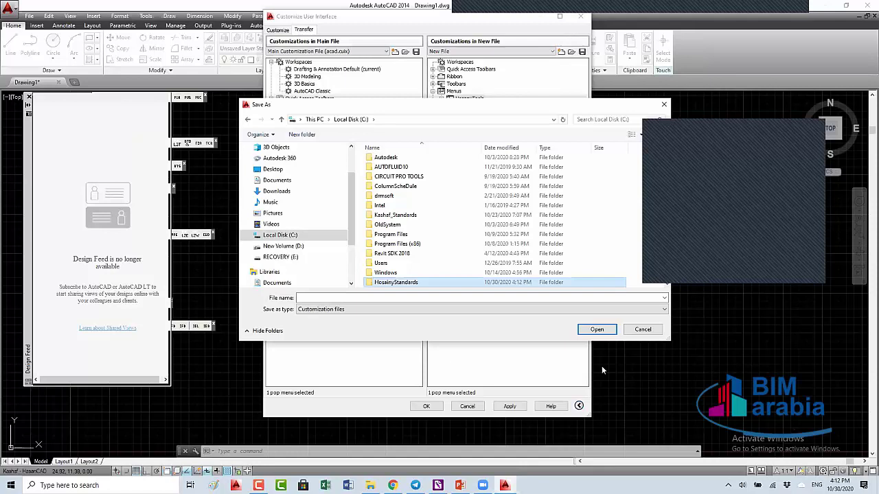
{"action": "key", "text": "Return"}
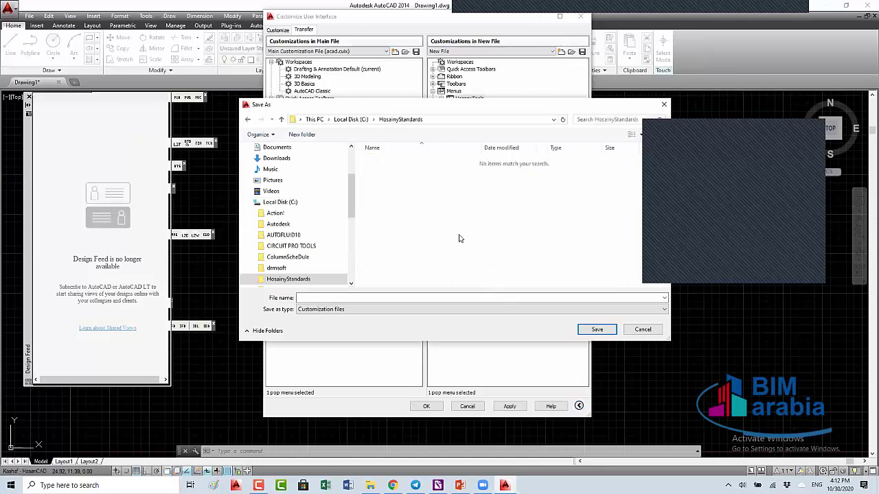
Create nested AutoCAD and Support folders inside HosainyStandards and open Support
{"action": "right_click", "coordinate": [490, 228]}
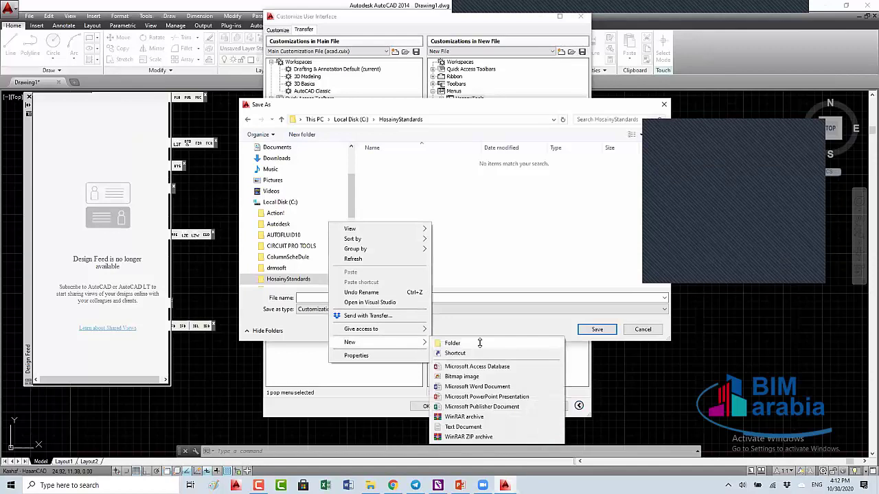
{"action": "left_click", "coordinate": [480, 342]}
{"action": "type", "text": "AutoC"}
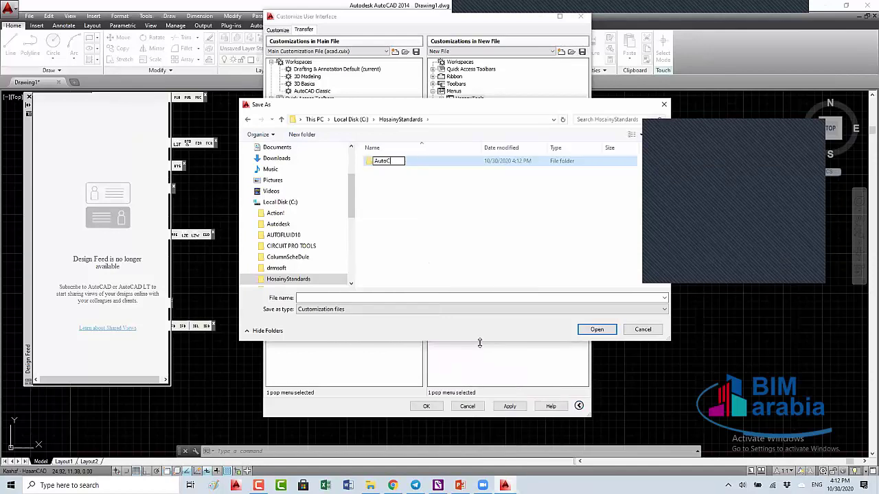
{"action": "type", "text": "AD"}
{"action": "key", "text": "Return"}
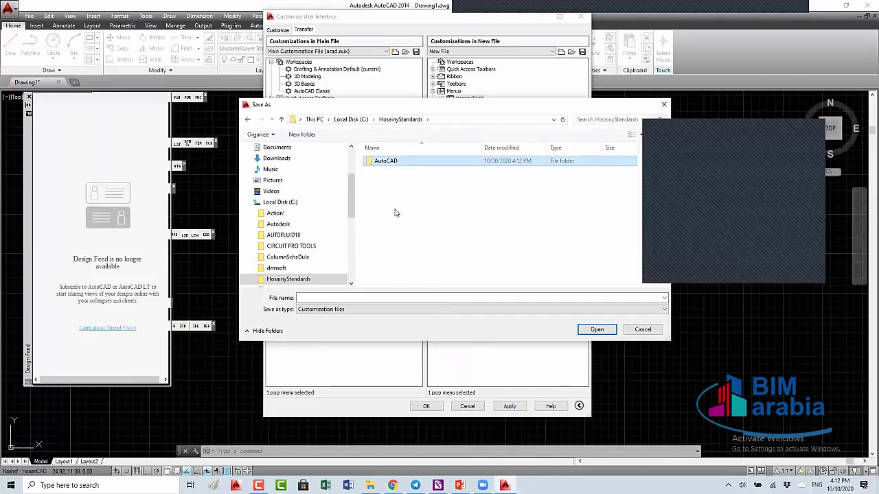
{"action": "double_click", "coordinate": [389, 165]}
{"action": "right_click", "coordinate": [410, 191]}
{"action": "mouse_move", "coordinate": [357, 311]}
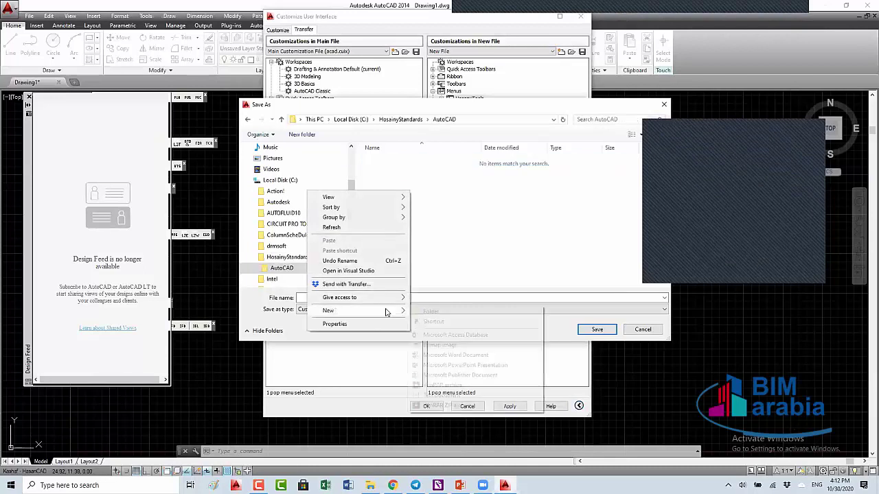
{"action": "left_click", "coordinate": [434, 312]}
{"action": "type", "text": "Sup"}
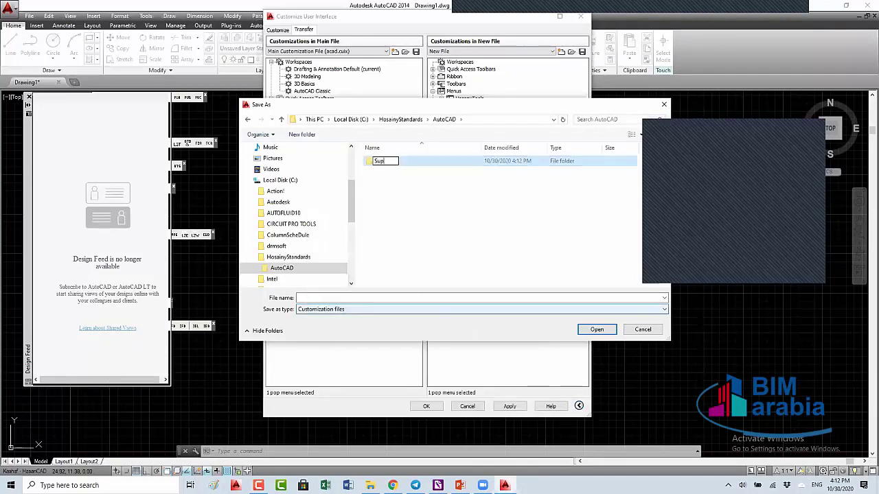
{"action": "type", "text": "port"}
{"action": "key", "text": "Return"}
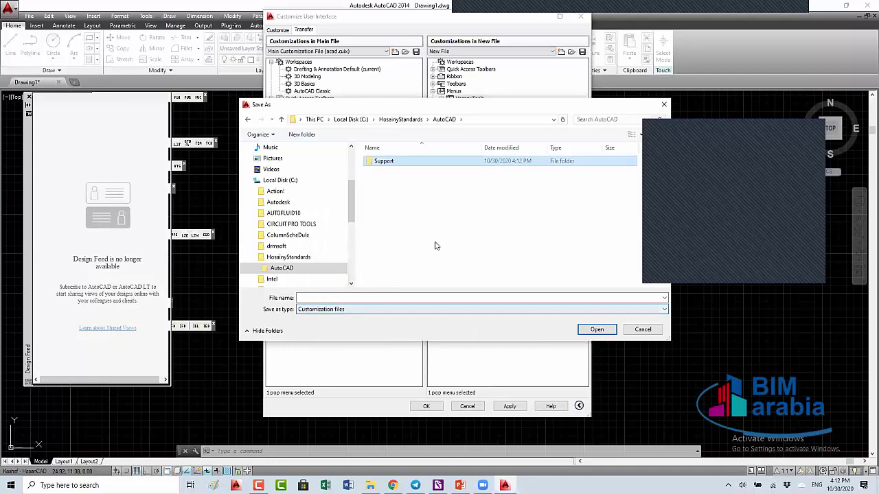
{"action": "right_click", "coordinate": [436, 245]}
{"action": "left_click", "coordinate": [387, 163]}
{"action": "double_click", "coordinate": [388, 164]}
Create a CUI-Menu folder inside Support
{"action": "right_click", "coordinate": [402, 201]}
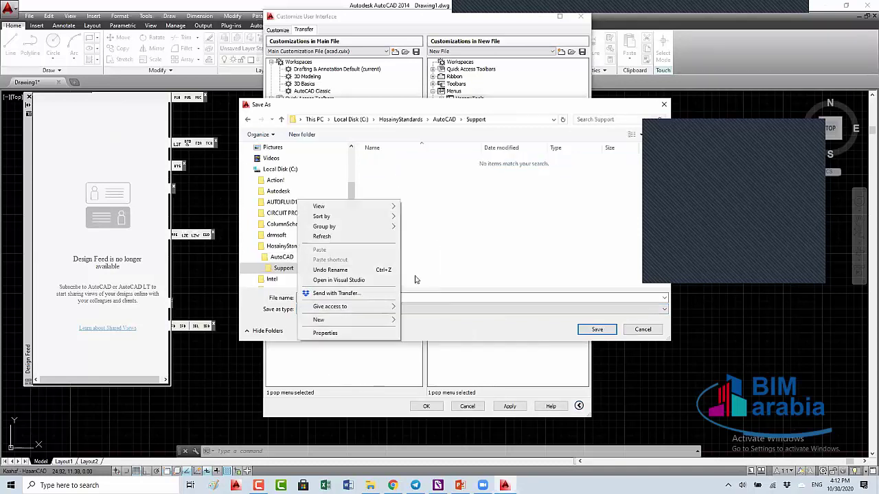
{"action": "left_click", "coordinate": [430, 323]}
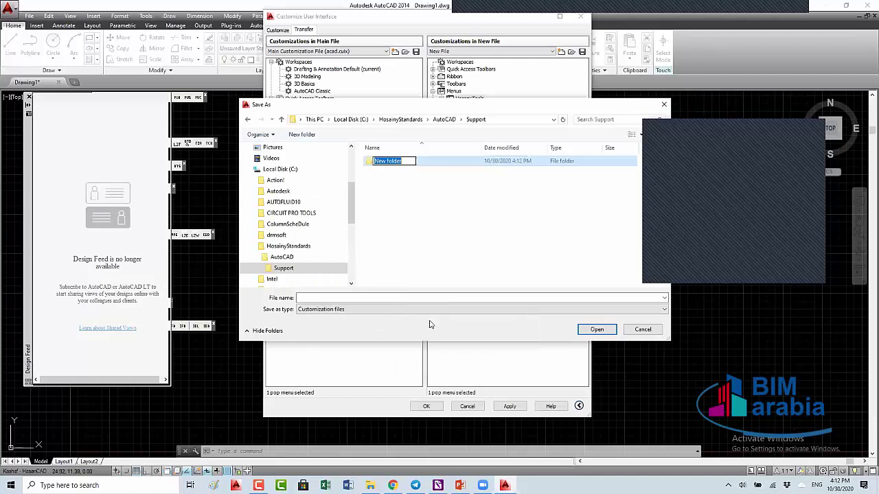
{"action": "key", "text": "BackSpace"}
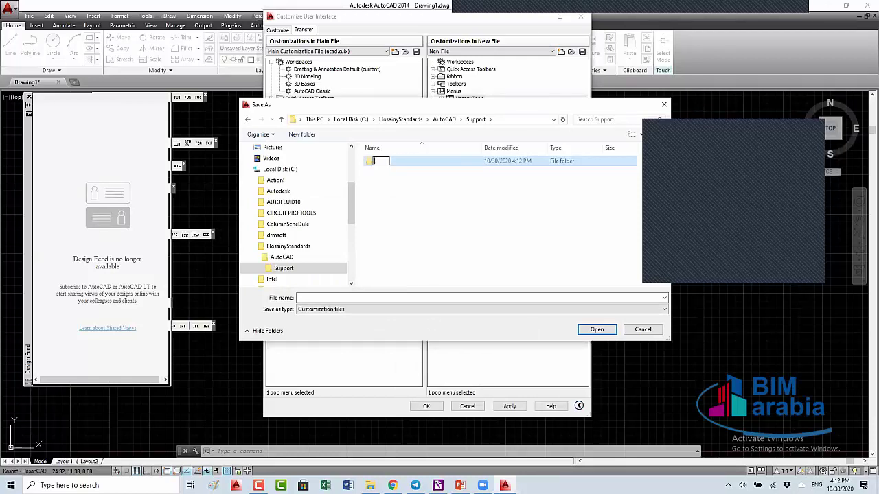
{"action": "type", "text": "CUI-M"}
{"action": "type", "text": "enu"}
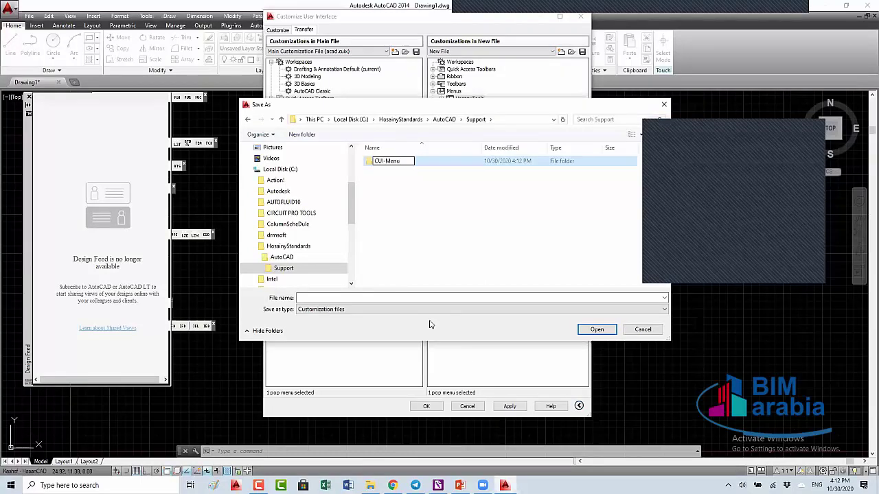
{"action": "key", "text": "Return"}
Save the customization file as Hosany in the CUI-Menu folder
{"action": "left_click", "coordinate": [339, 297]}
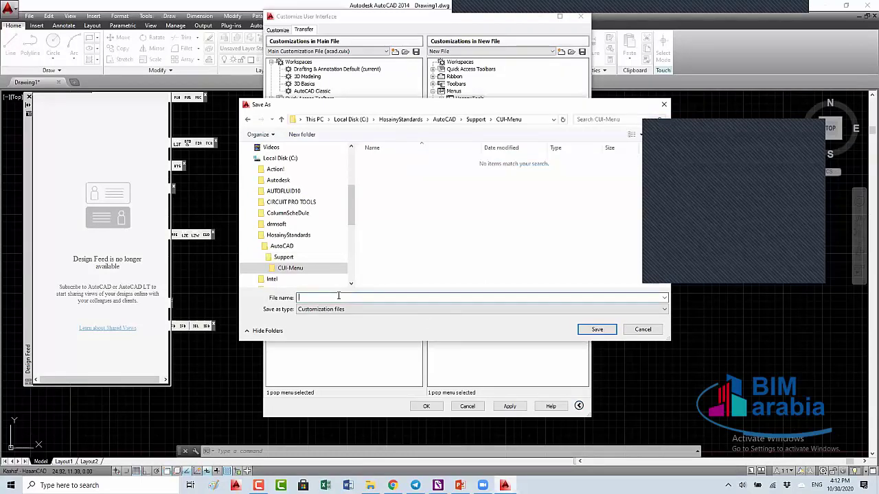
{"action": "type", "text": "N"}
{"action": "type", "text": "Hosain"}
{"action": "type", "text": "iny"}
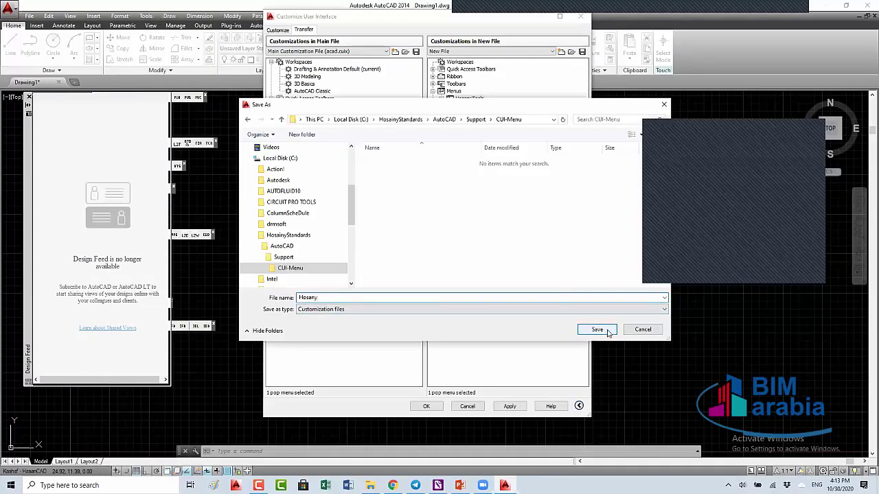
{"action": "left_click", "coordinate": [597, 330]}
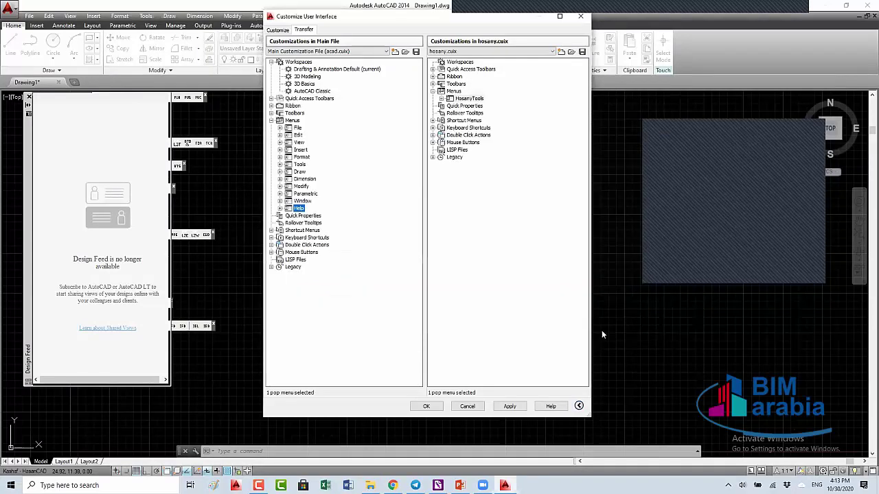
Drag 3D Align into the expanded HosanyTools menu, then Apply and OK
{"action": "double_click", "coordinate": [467, 99]}
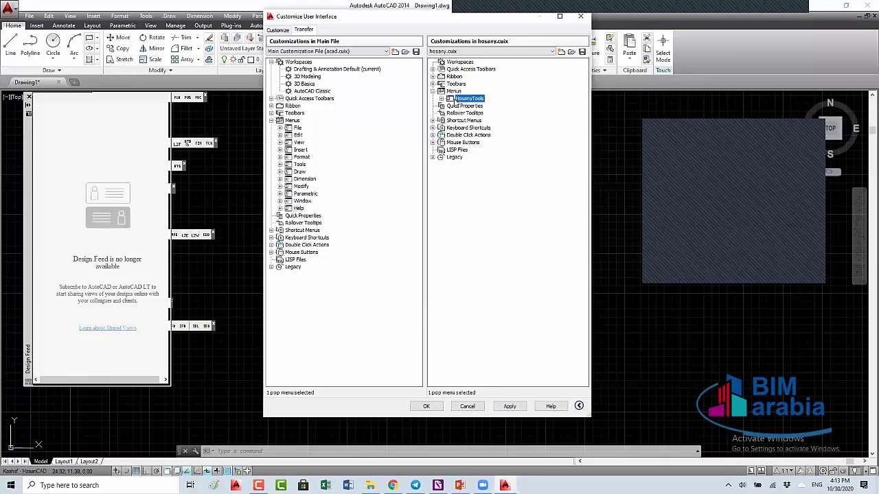
{"action": "left_click_drag", "start_coordinate": [464, 104], "coordinate": [467, 106]}
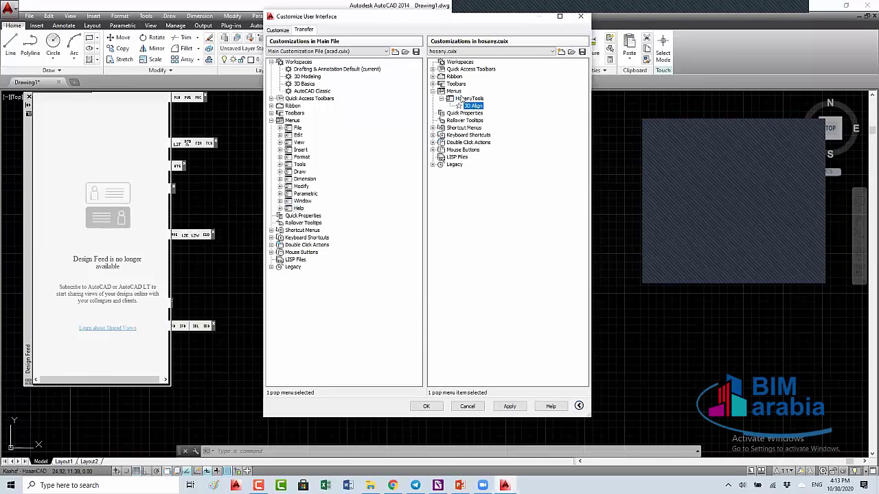
{"action": "left_click", "coordinate": [509, 407]}
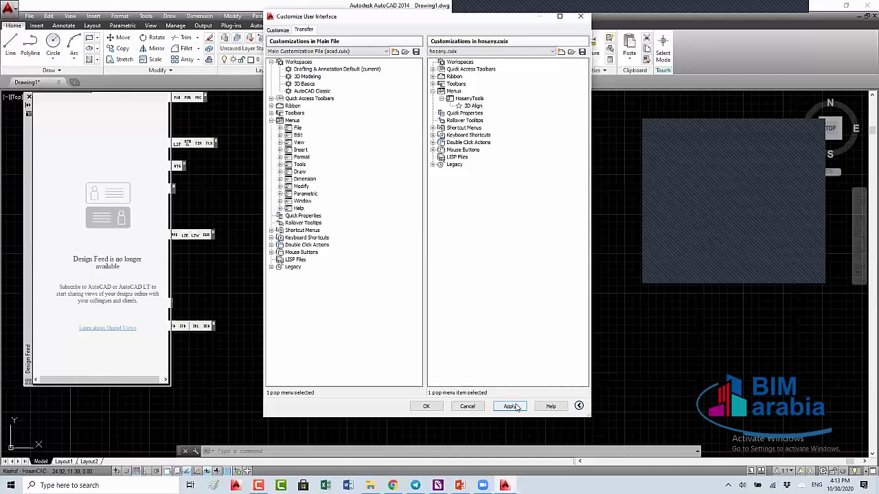
{"action": "left_click", "coordinate": [427, 406]}
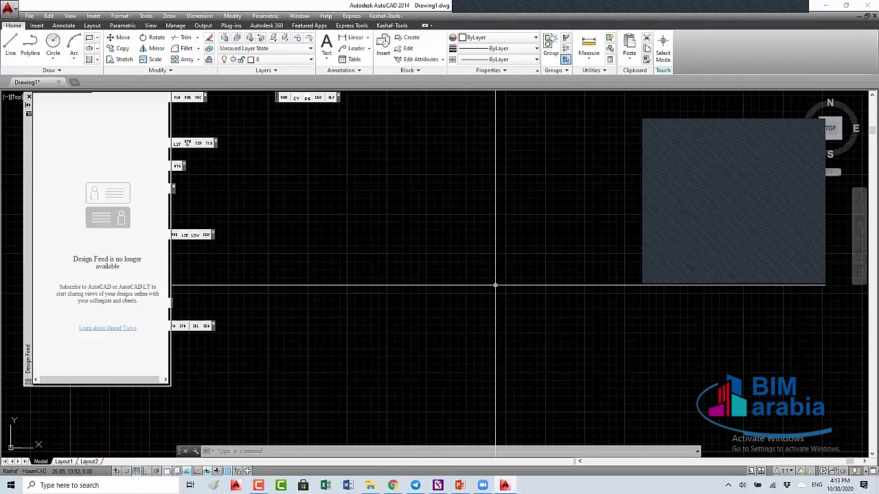
Run MENULOAD and load Hosany.cuix from C:\HosainyStandards\AutoCAD\Support\CUI-Menu
{"action": "type", "text": "menuload"}
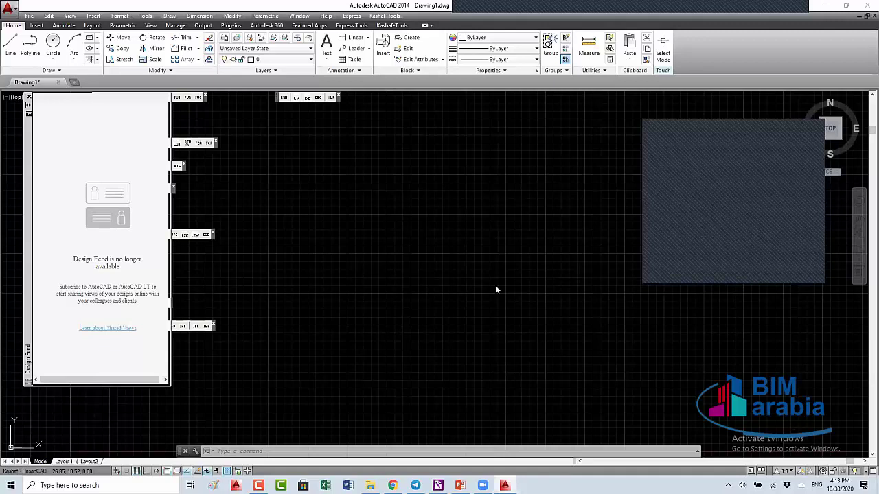
{"action": "key", "text": "Return"}
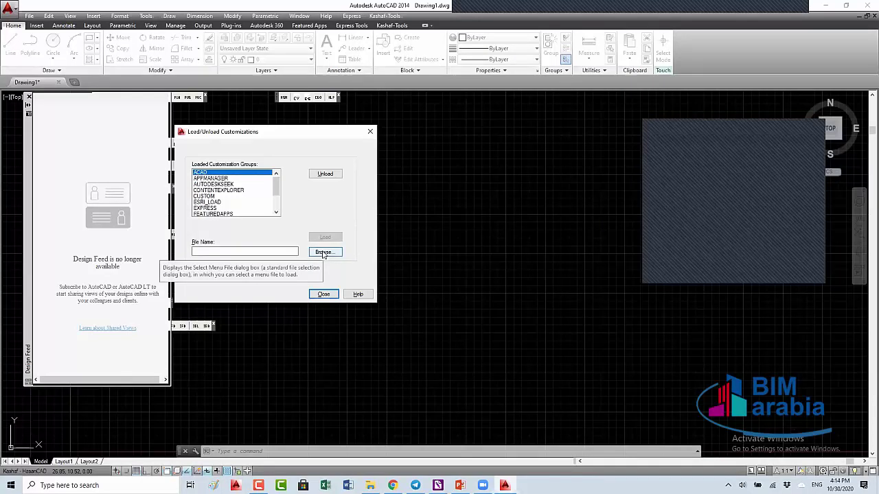
{"action": "left_click", "coordinate": [324, 252]}
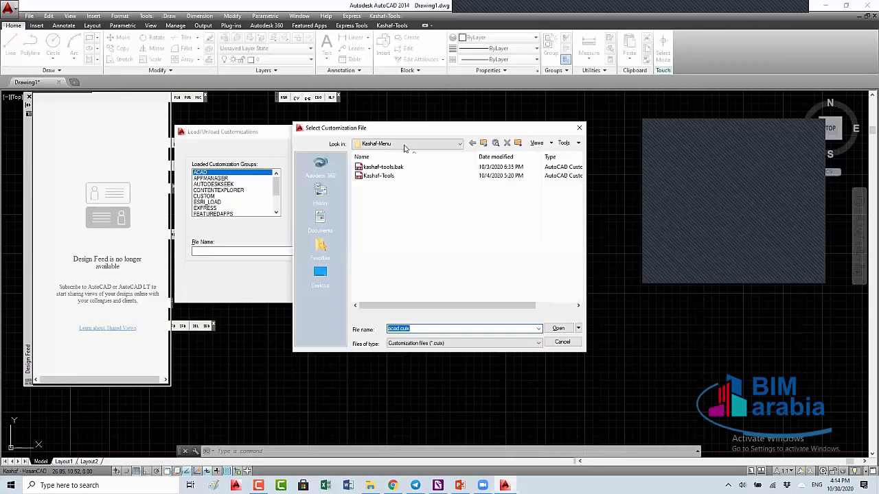
{"action": "left_click", "coordinate": [414, 143]}
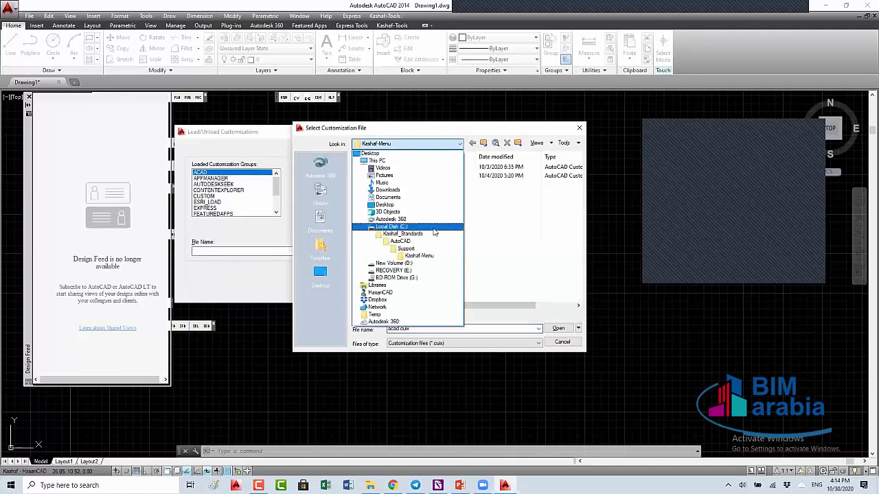
{"action": "left_click", "coordinate": [432, 229]}
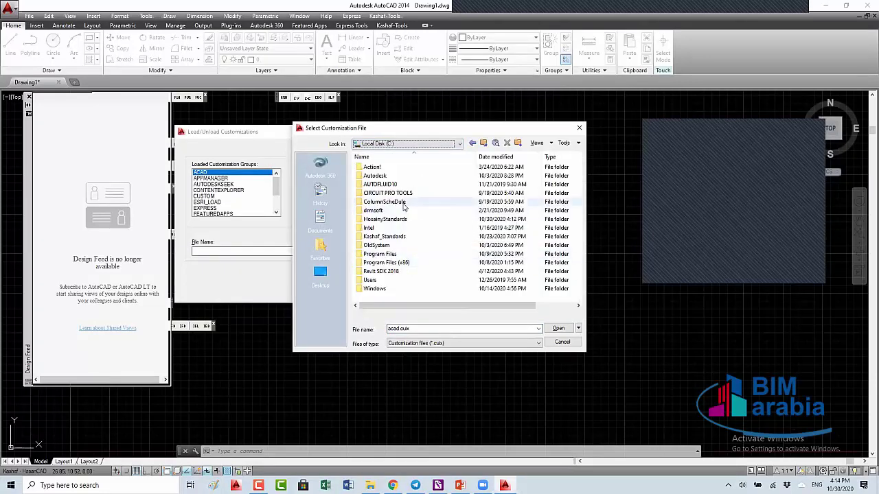
{"action": "double_click", "coordinate": [390, 220]}
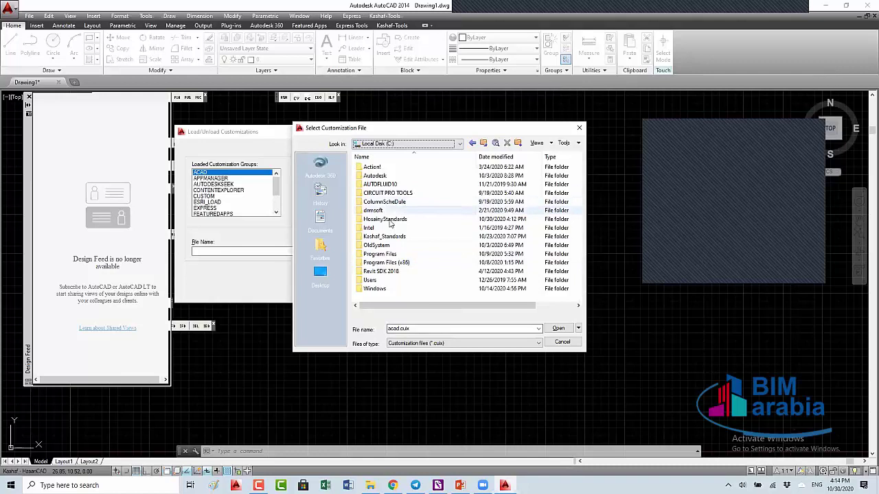
{"action": "double_click", "coordinate": [377, 168]}
{"action": "double_click", "coordinate": [377, 169]}
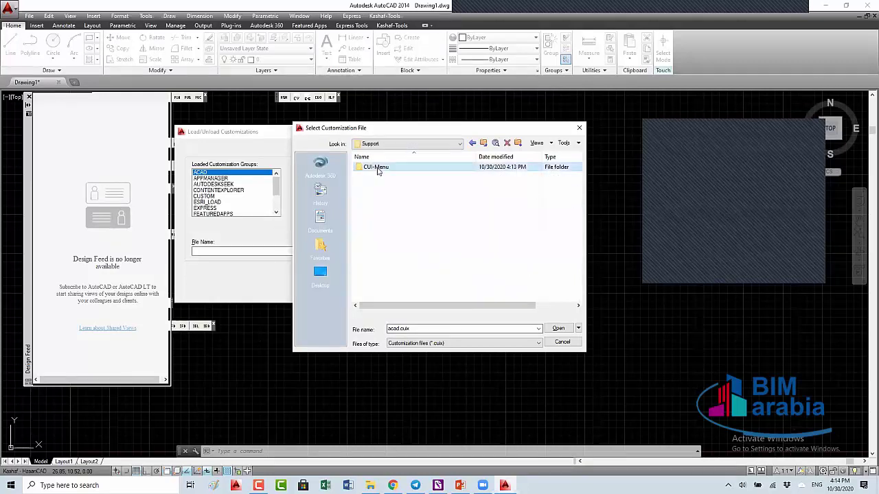
{"action": "double_click", "coordinate": [377, 168]}
{"action": "double_click", "coordinate": [377, 168]}
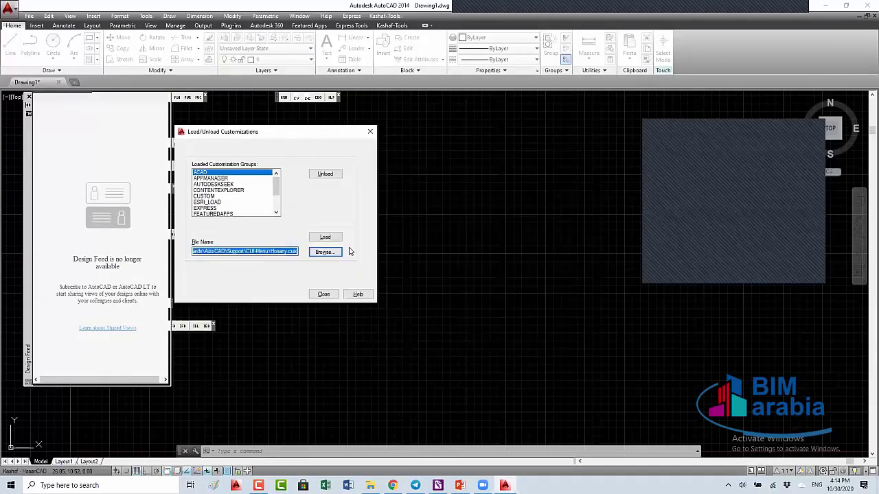
{"action": "left_click", "coordinate": [325, 237]}
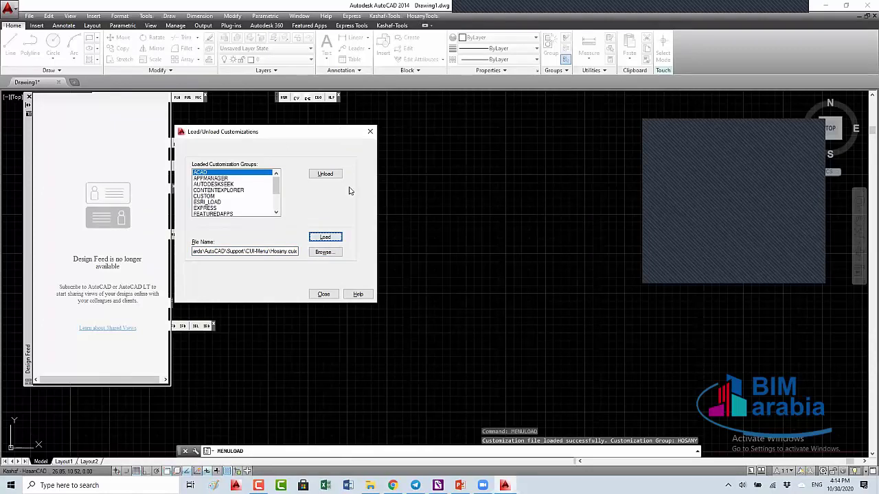
{"action": "left_click", "coordinate": [324, 294]}
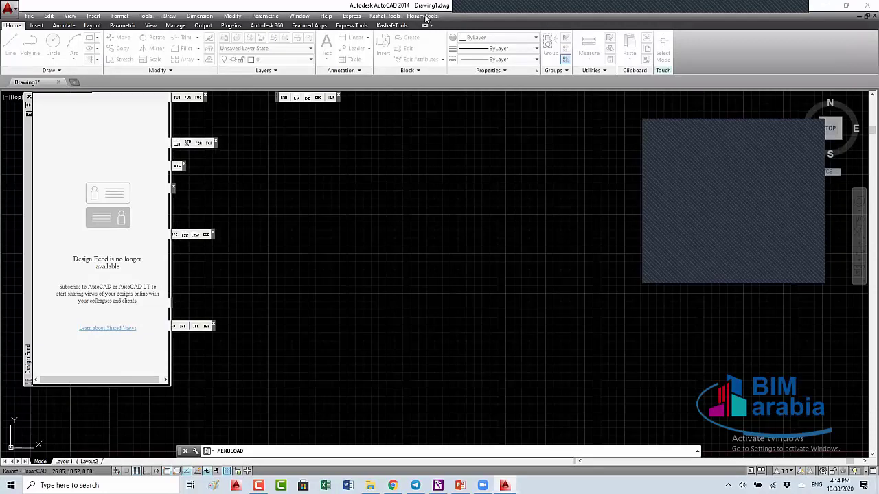
Confirm the HosanyTools menu lists 3D Align, then close the Design Feed palette
{"action": "left_click", "coordinate": [423, 17]}
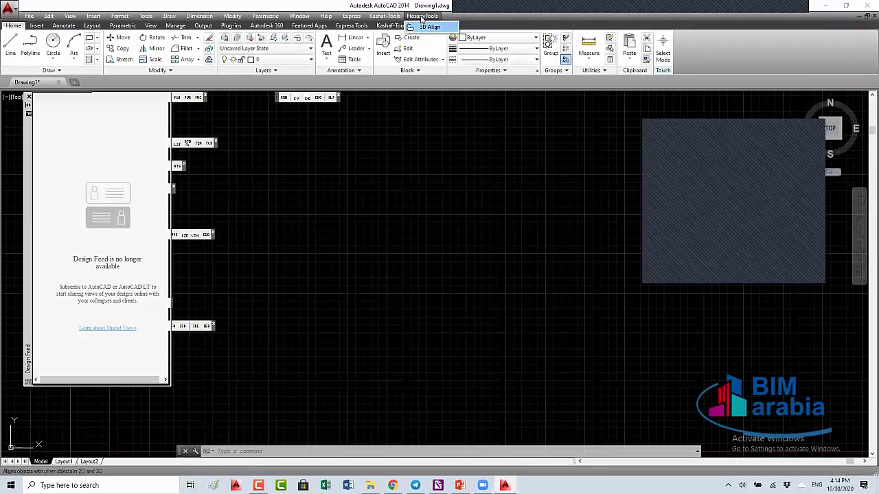
{"action": "left_click", "coordinate": [422, 17]}
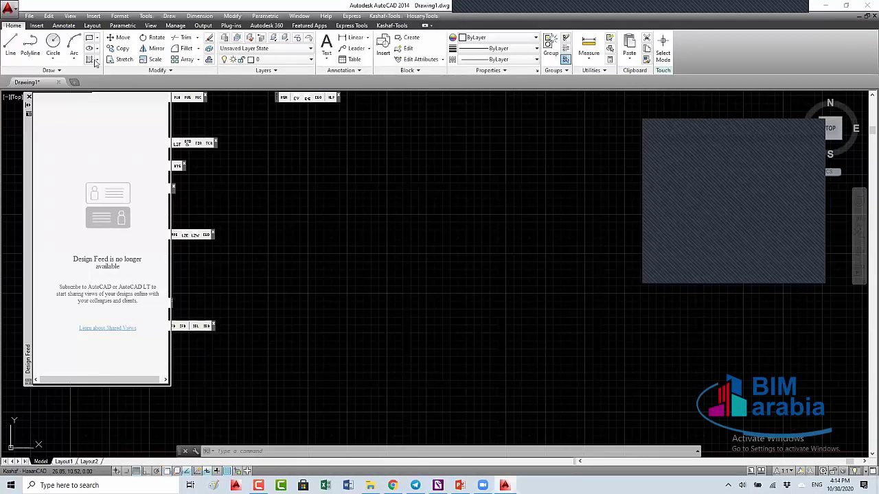
{"action": "left_click", "coordinate": [29, 97]}
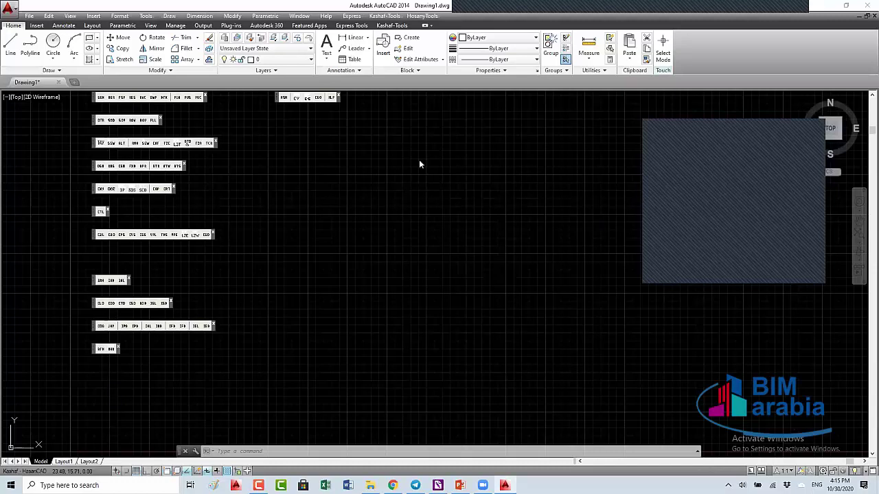
Reopen CUI filtered to hosany.cuix and expand Menus > HosanyTools to show 3D Align
{"action": "type", "text": "cui"}
{"action": "key", "text": "Return"}
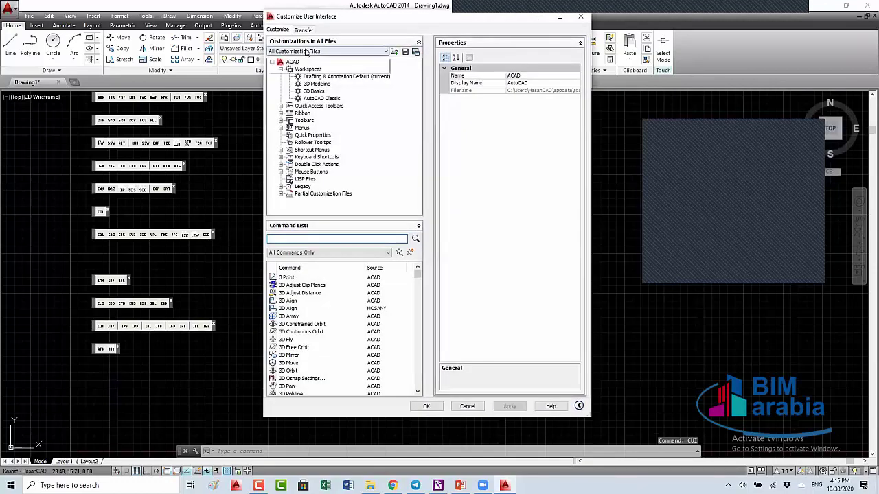
{"action": "left_click", "coordinate": [307, 53]}
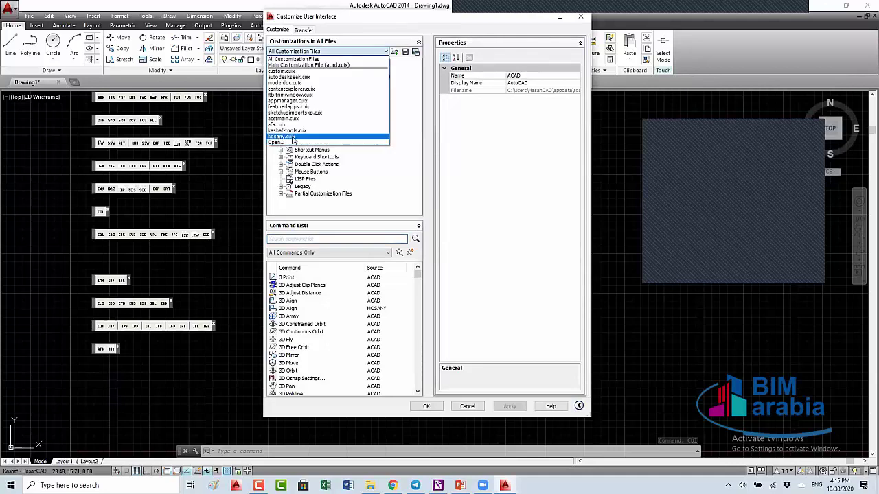
{"action": "left_click", "coordinate": [293, 137]}
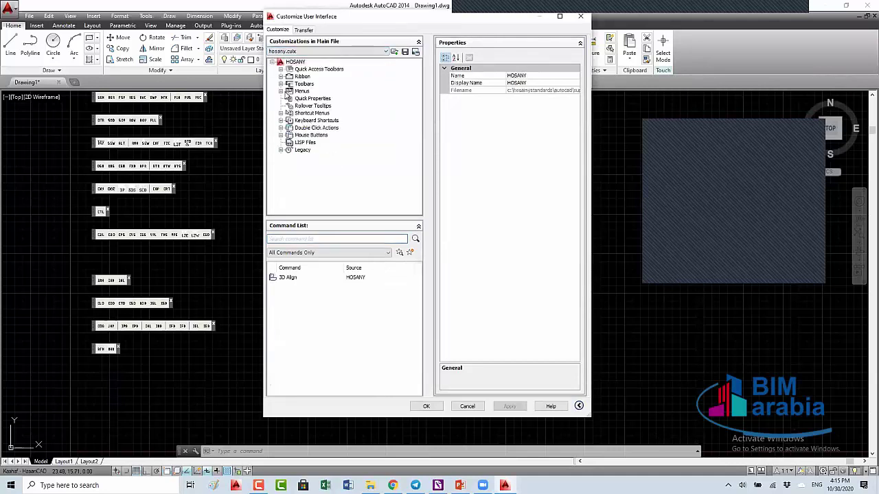
{"action": "left_click", "coordinate": [280, 91]}
{"action": "left_click", "coordinate": [309, 98]}
{"action": "left_click", "coordinate": [289, 99]}
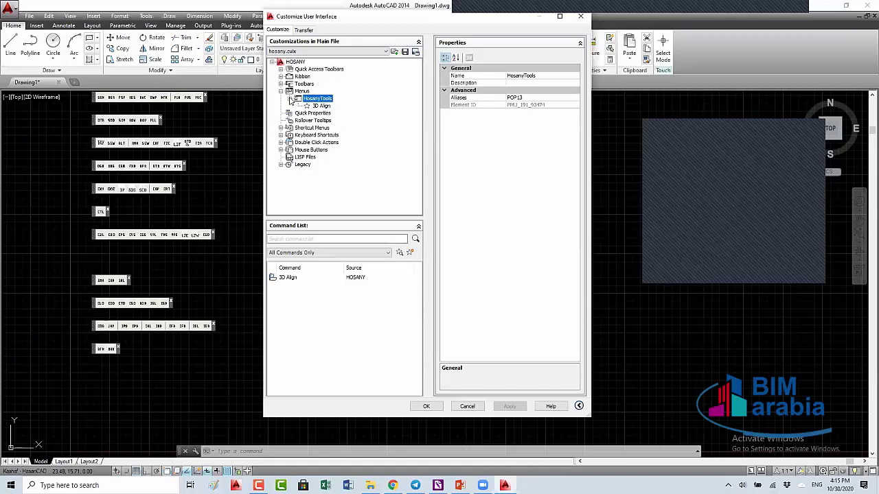
{"action": "left_click", "coordinate": [313, 100]}
{"action": "left_click", "coordinate": [300, 101]}
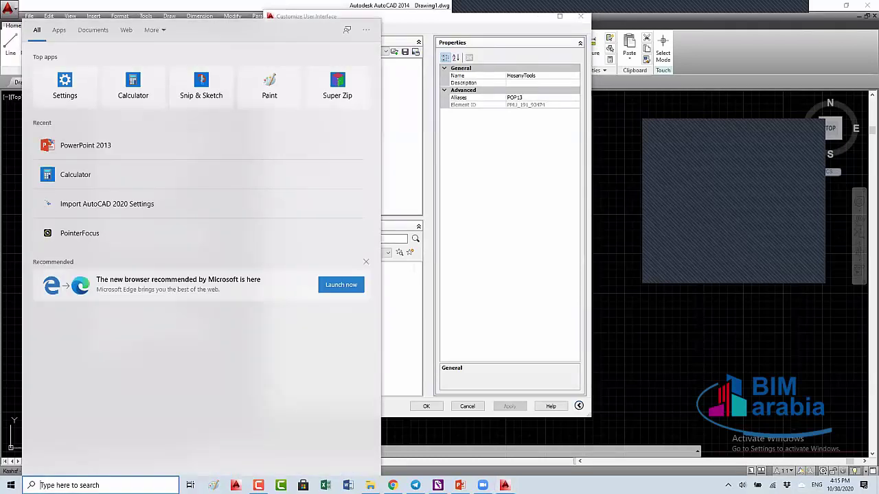
Search the Start menu for PointerFocus and launch it
{"action": "type", "text": "f"}
{"action": "type", "text": "ocus"}
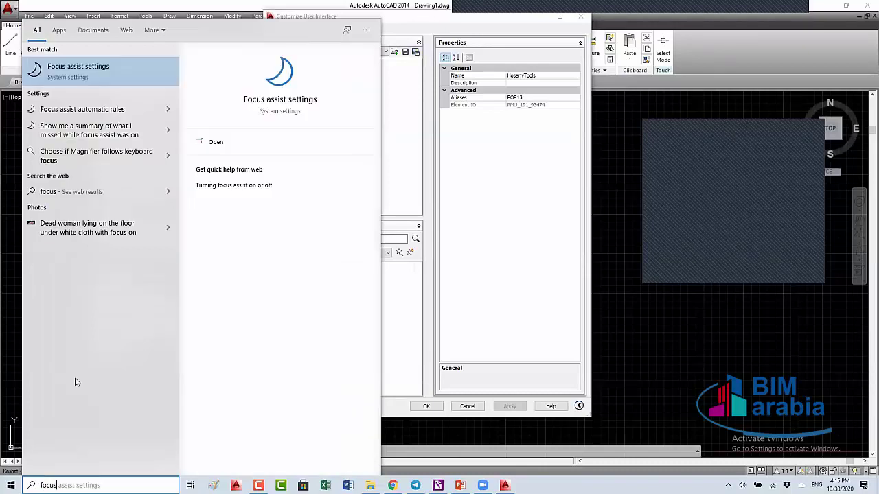
{"action": "key", "text": "BackSpace"}
{"action": "key", "text": "BackSpace"}
{"action": "key", "text": "BackSpace"}
{"action": "type", "text": "pointer"}
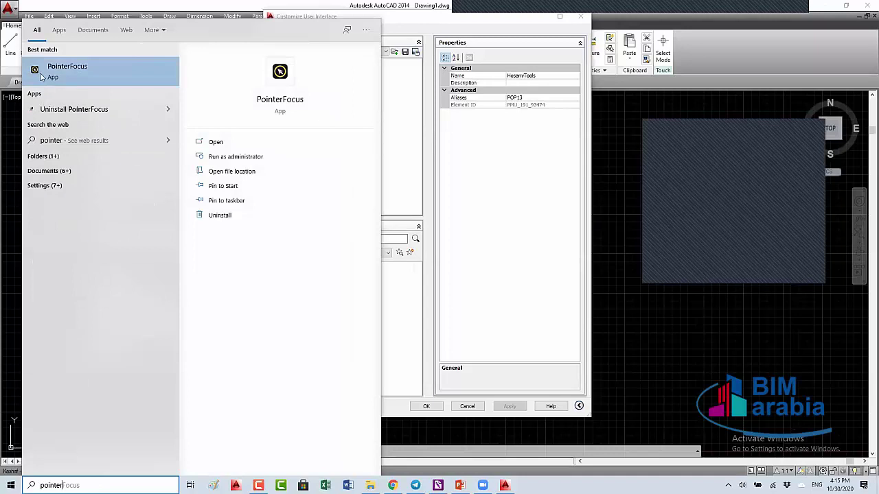
{"action": "left_click", "coordinate": [65, 71]}
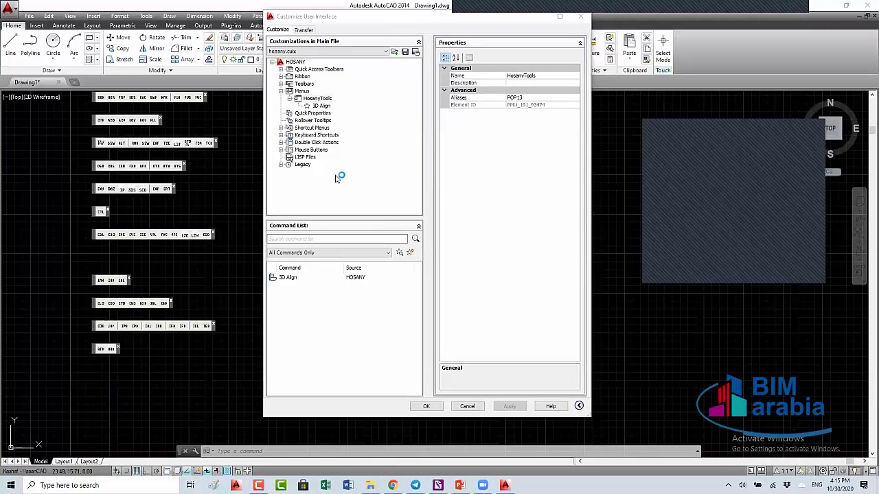
Turn on the spotlight and start loading a LISP file into hosany's LISP Files
{"action": "left_click", "coordinate": [303, 157]}
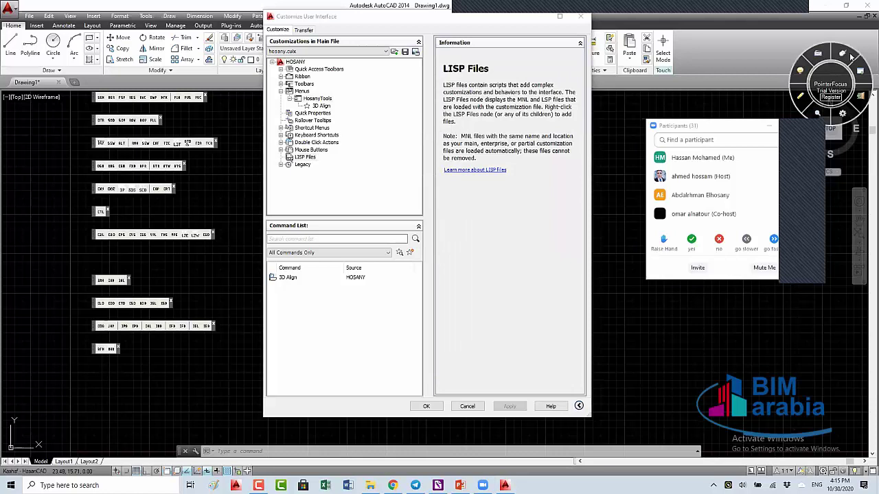
{"action": "left_click", "coordinate": [843, 54]}
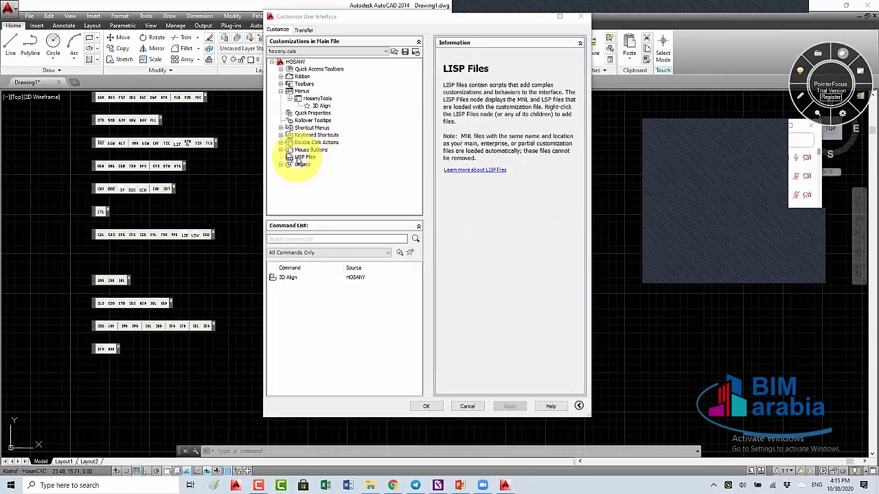
{"action": "right_click", "coordinate": [289, 158]}
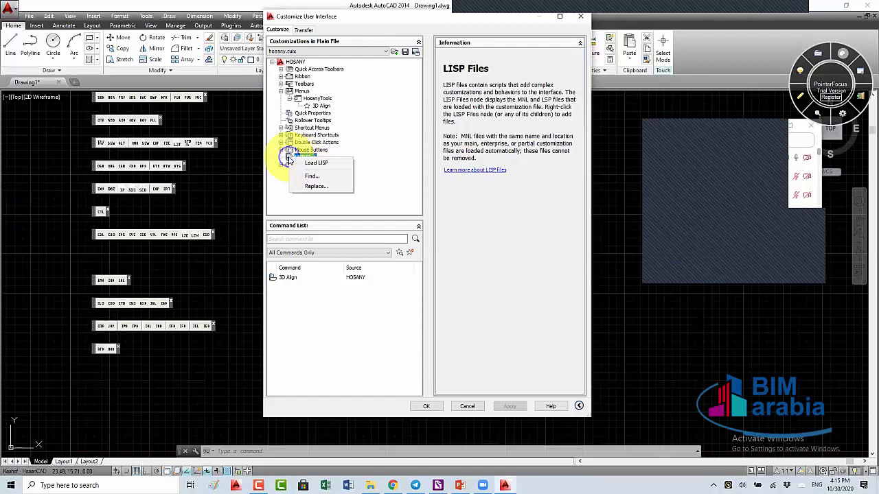
{"action": "left_click", "coordinate": [314, 163]}
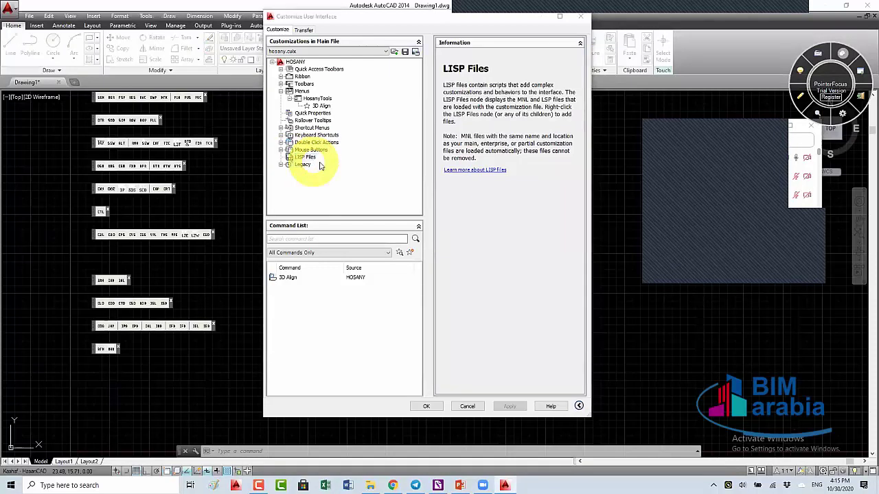
Create a Lisps folder under C:\HosainyStandards\AutoCAD\Support and open it
{"action": "left_click", "coordinate": [388, 144]}
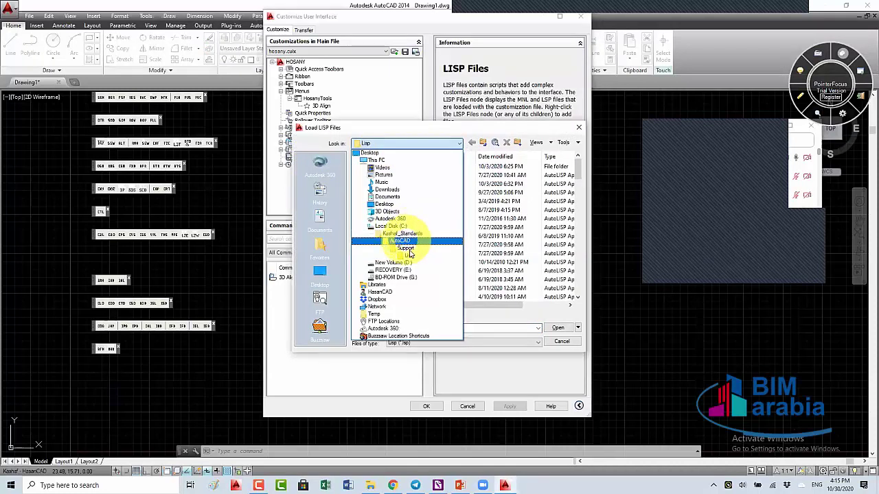
{"action": "left_click", "coordinate": [389, 226]}
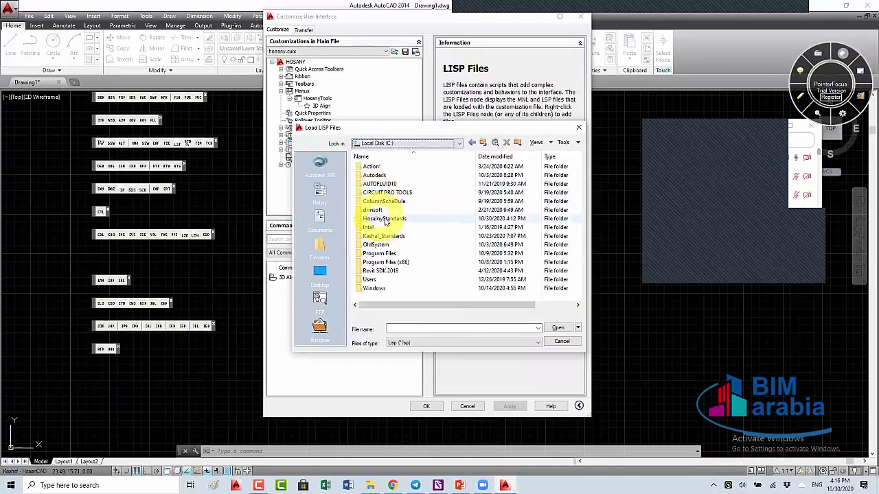
{"action": "double_click", "coordinate": [381, 218]}
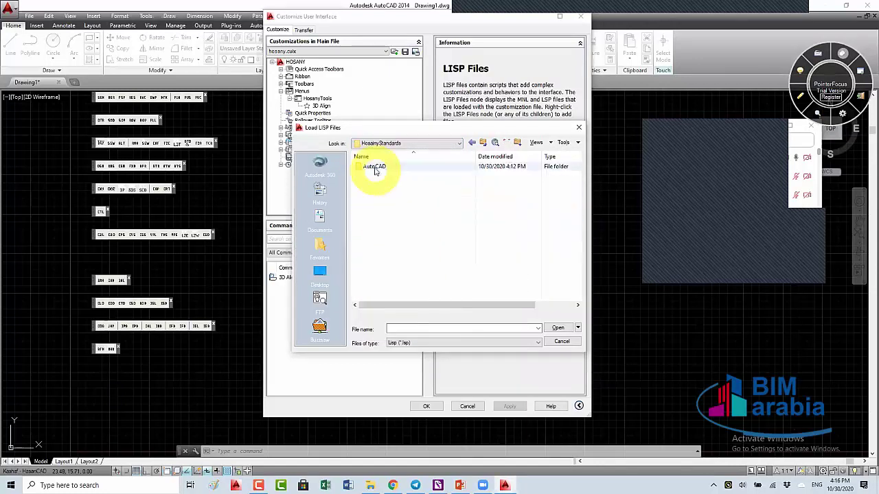
{"action": "double_click", "coordinate": [374, 168]}
{"action": "double_click", "coordinate": [377, 168]}
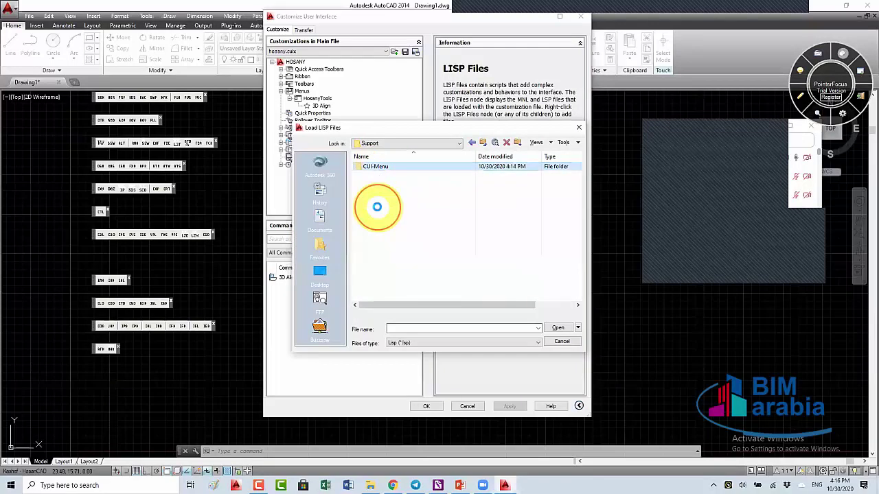
{"action": "right_click", "coordinate": [377, 211]}
{"action": "mouse_move", "coordinate": [297, 348]}
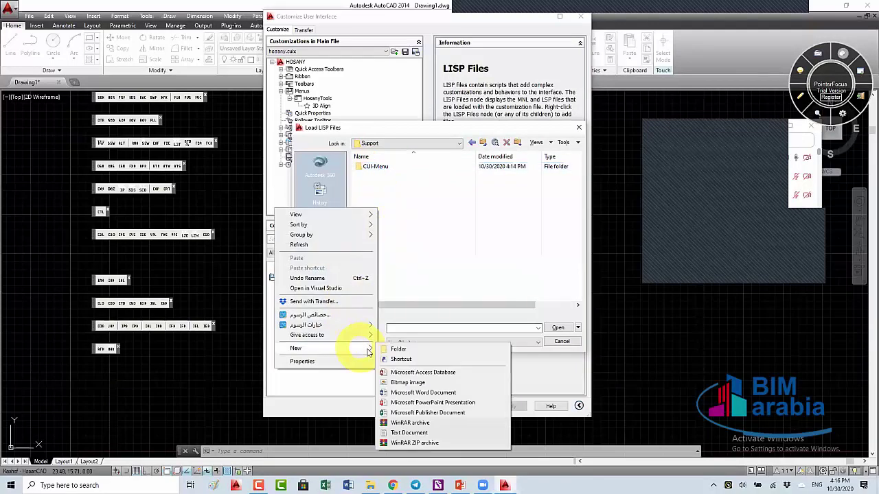
{"action": "left_click", "coordinate": [398, 350]}
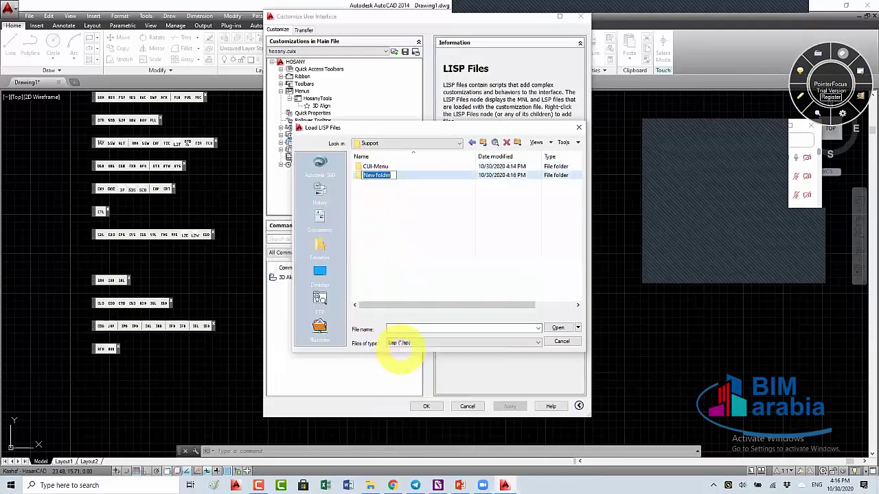
{"action": "type", "text": "Lisp"}
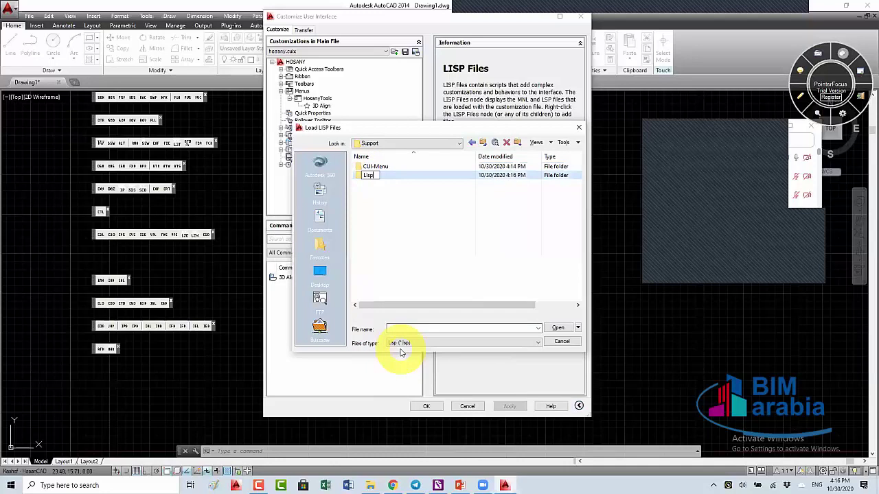
{"action": "type", "text": "s"}
{"action": "key", "text": "Return"}
{"action": "key", "text": "Return"}
{"action": "left_click", "coordinate": [451, 266]}
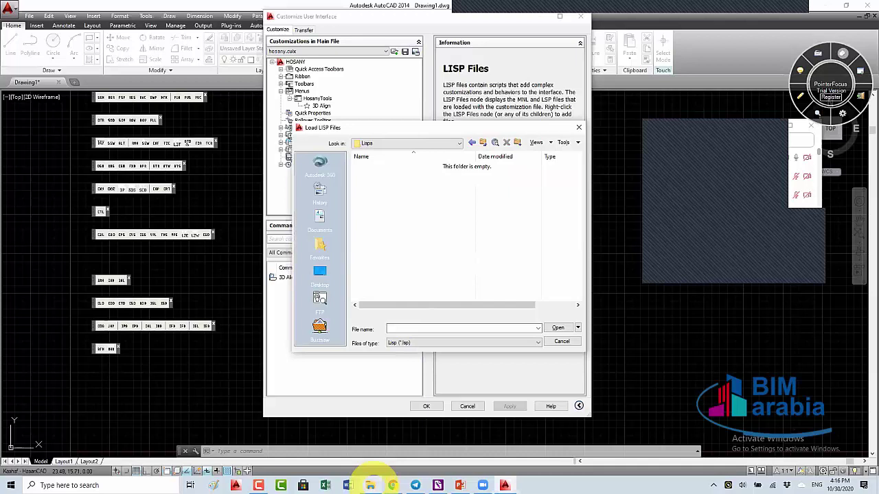
{"action": "left_click", "coordinate": [371, 485]}
Open C:\Kashaf_Standards\AutoCAD\Support\Lisp and select the routines from 3DShapeCoord downward
{"action": "left_click", "coordinate": [93, 217]}
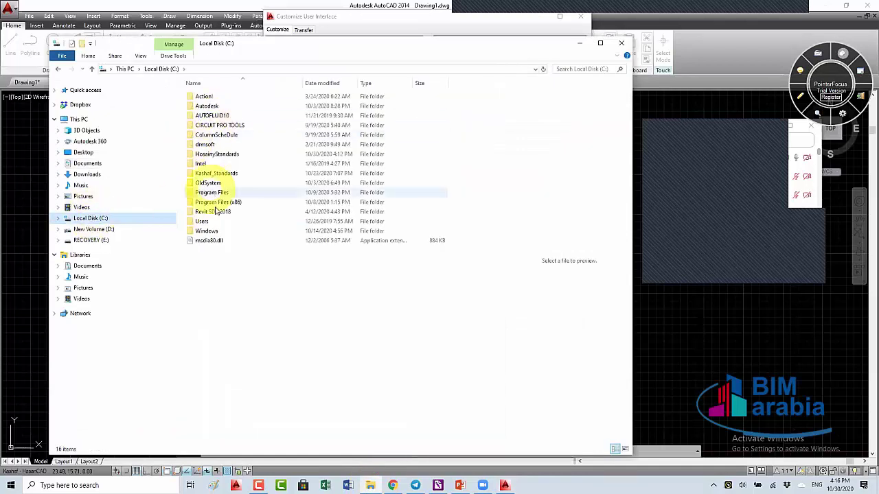
{"action": "double_click", "coordinate": [214, 176]}
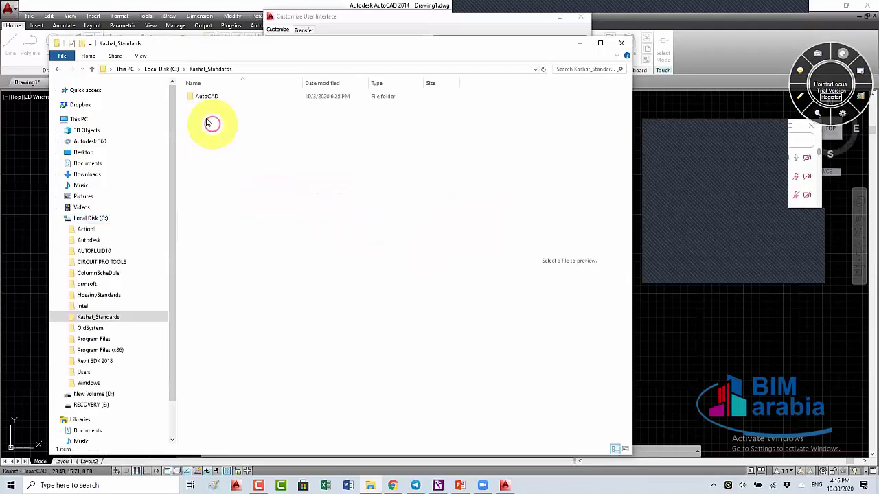
{"action": "left_click", "coordinate": [207, 99]}
{"action": "double_click", "coordinate": [207, 99]}
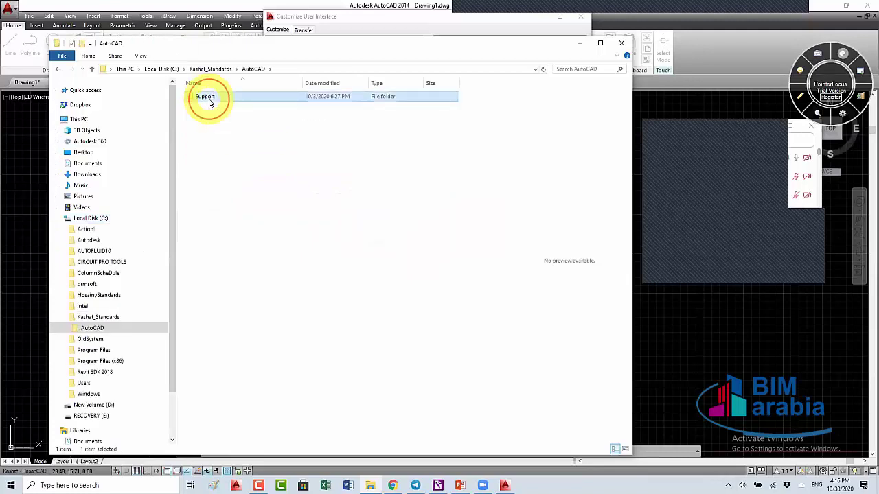
{"action": "double_click", "coordinate": [208, 98]}
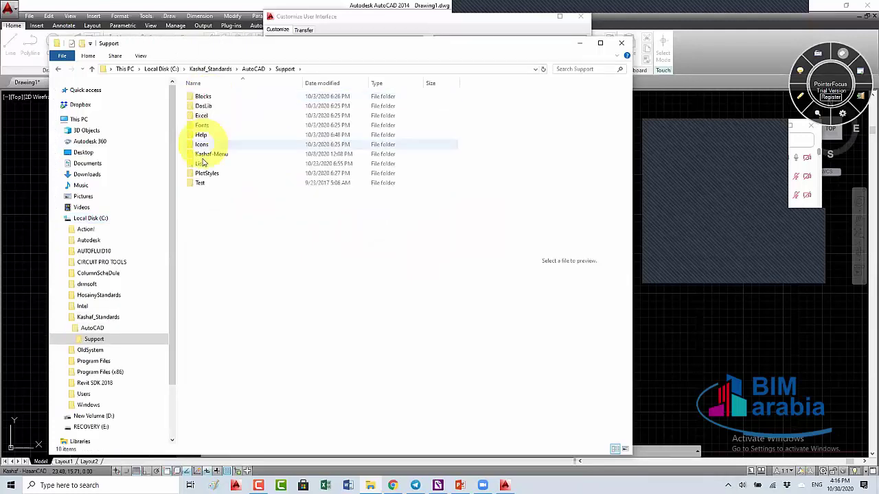
{"action": "left_click", "coordinate": [201, 169]}
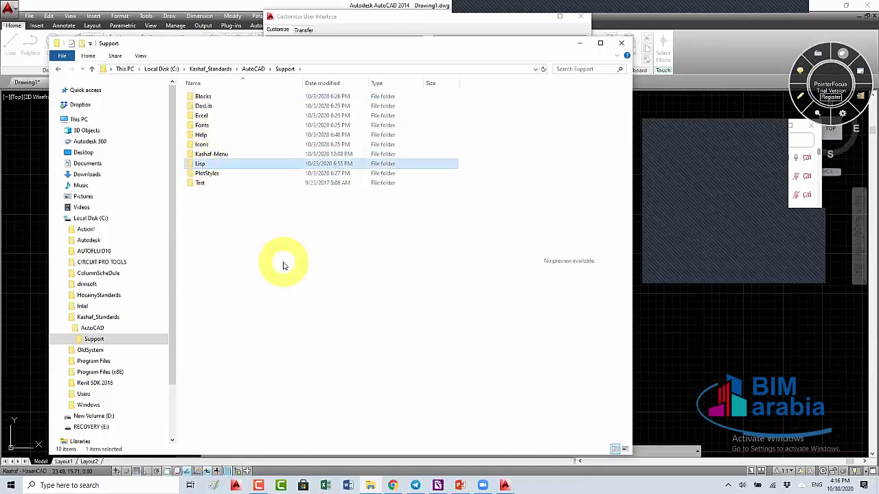
{"action": "key", "text": "Return"}
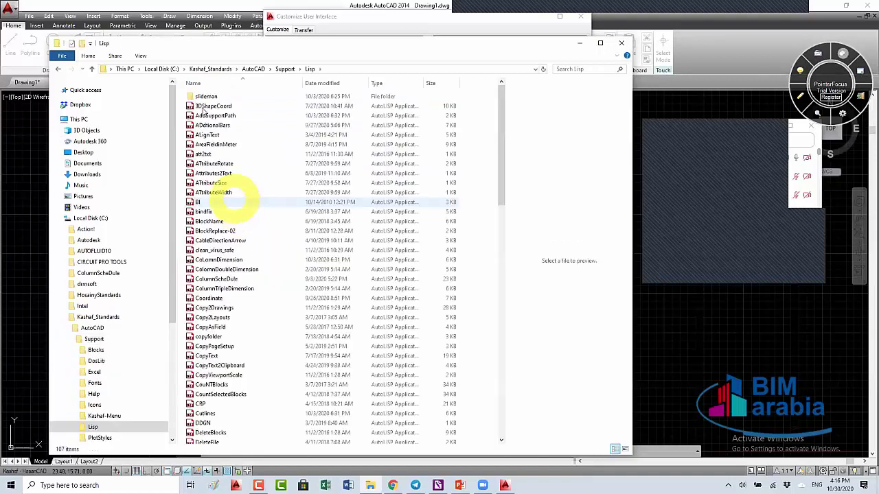
{"action": "left_click", "coordinate": [203, 107]}
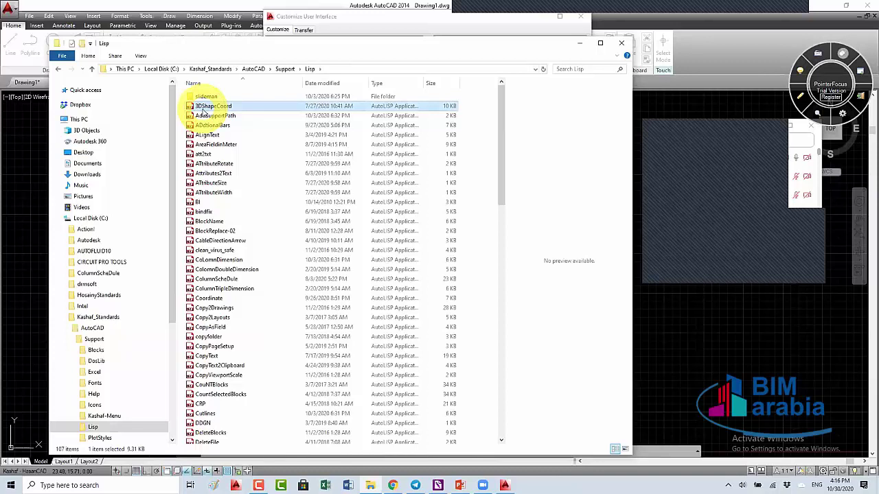
{"action": "key", "text": "shift+Down"}
{"action": "key", "text": "shift+Down"}
{"action": "key", "text": "shift+Down"}
{"action": "key", "text": "shift+Down"}
{"action": "key", "text": "shift+Down"}
{"action": "key", "text": "shift+Down"}
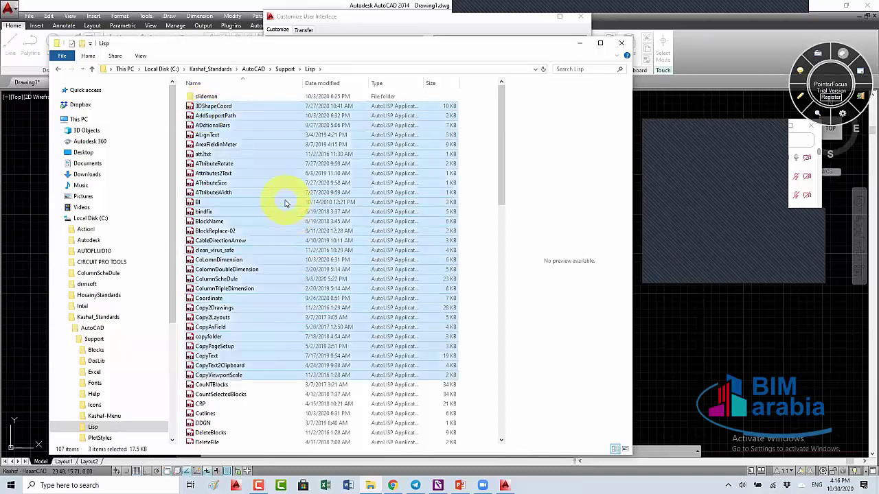
{"action": "key", "text": "shift+Down"}
{"action": "key", "text": "shift+Down"}
{"action": "key", "text": "shift+Down"}
{"action": "key", "text": "shift+Down"}
{"action": "key", "text": "shift+Down"}
{"action": "key", "text": "shift+Down"}
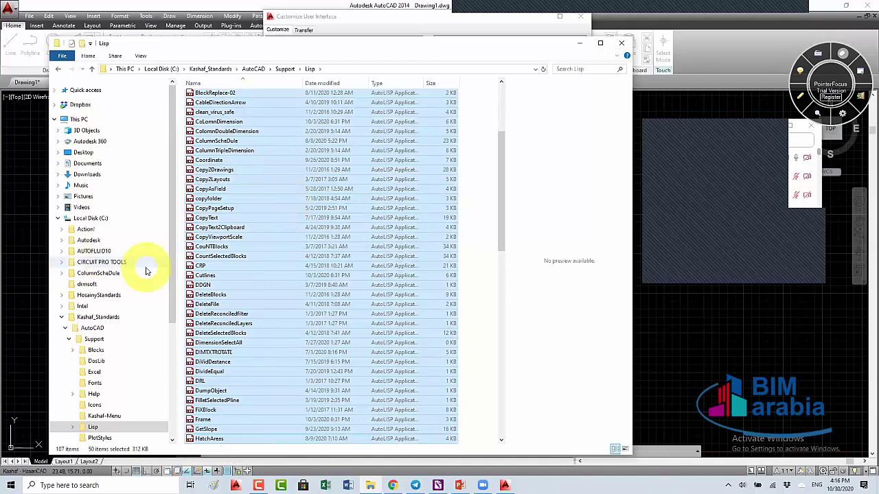
{"action": "mouse_move", "coordinate": [63, 298]}
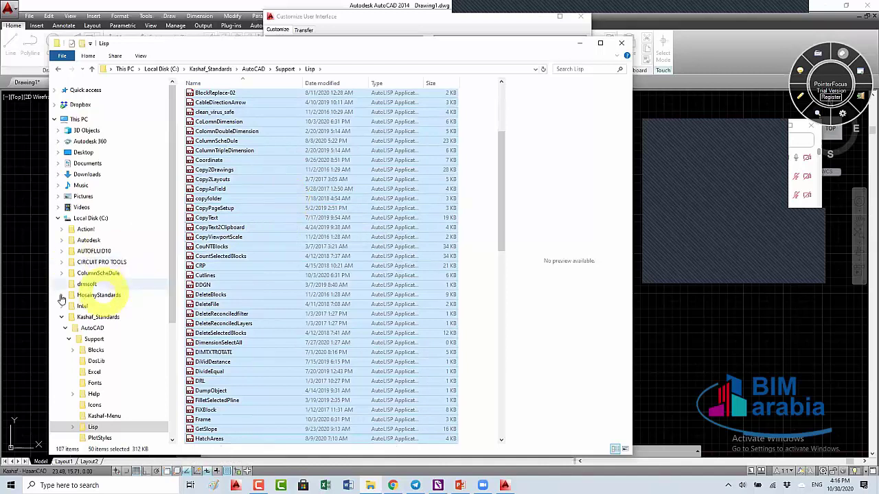
Paste the routines into HosainyStandards\AutoCAD\Support\Lisps
{"action": "left_click", "coordinate": [61, 296]}
{"action": "left_click", "coordinate": [65, 306]}
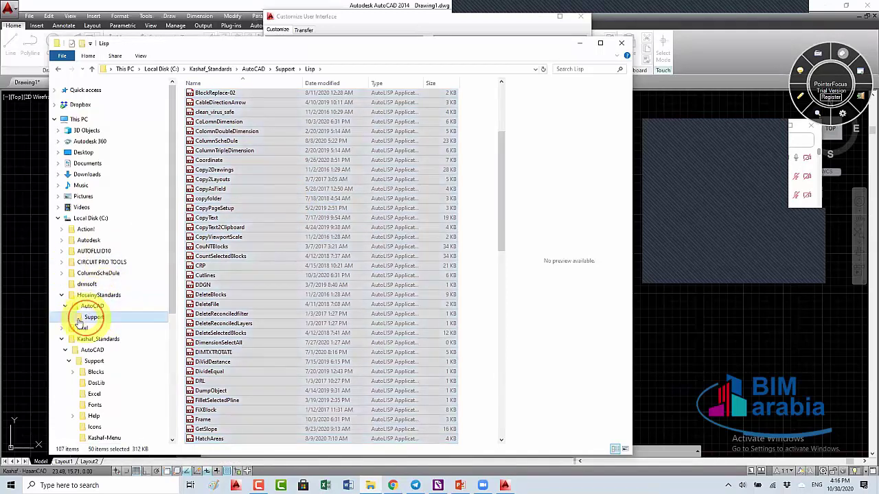
{"action": "left_click", "coordinate": [69, 318]}
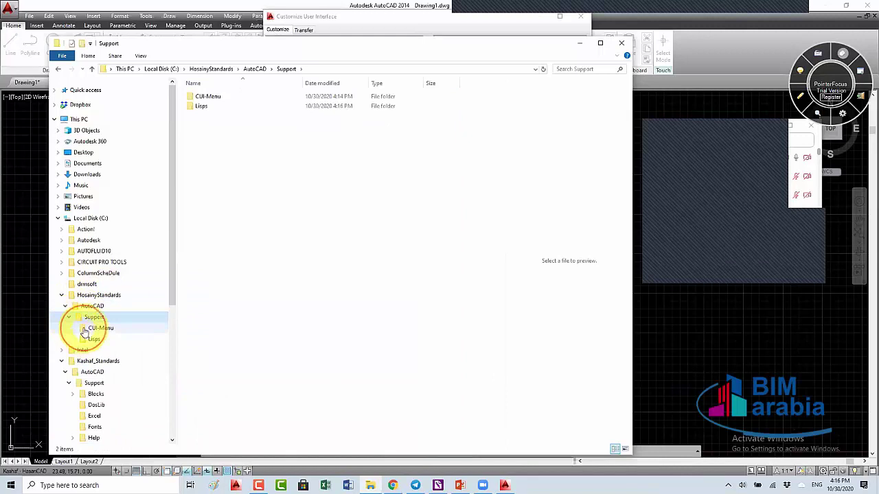
{"action": "left_click", "coordinate": [84, 329]}
{"action": "left_click", "coordinate": [93, 339]}
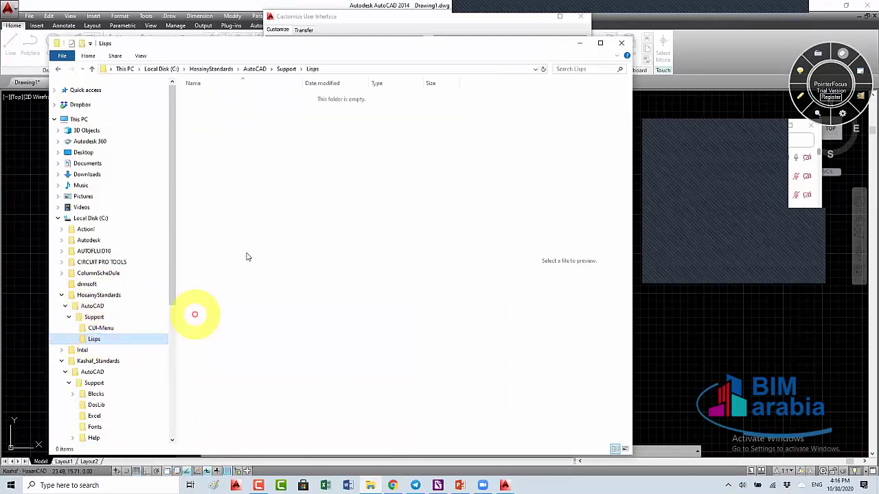
{"action": "key", "text": "ctrl+v"}
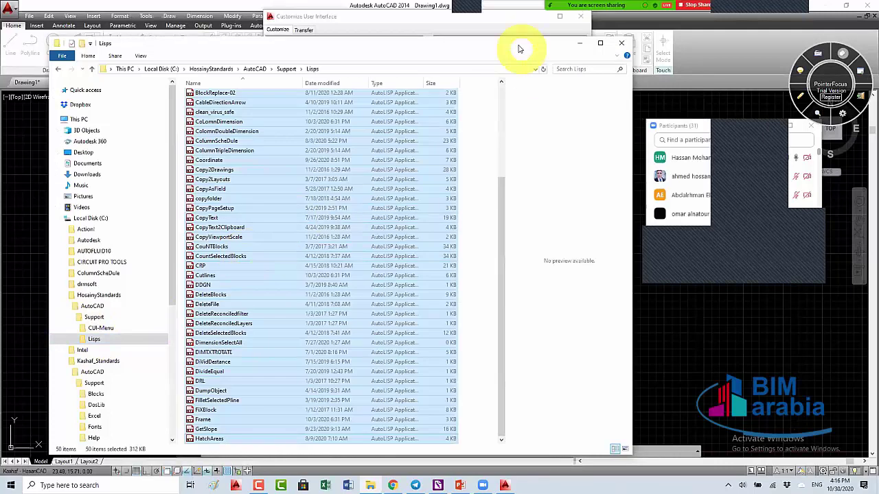
Pick DDGN.lsp from the Lisps folder and load it into hosany.cuix's LISP Files
{"action": "left_click", "coordinate": [526, 17]}
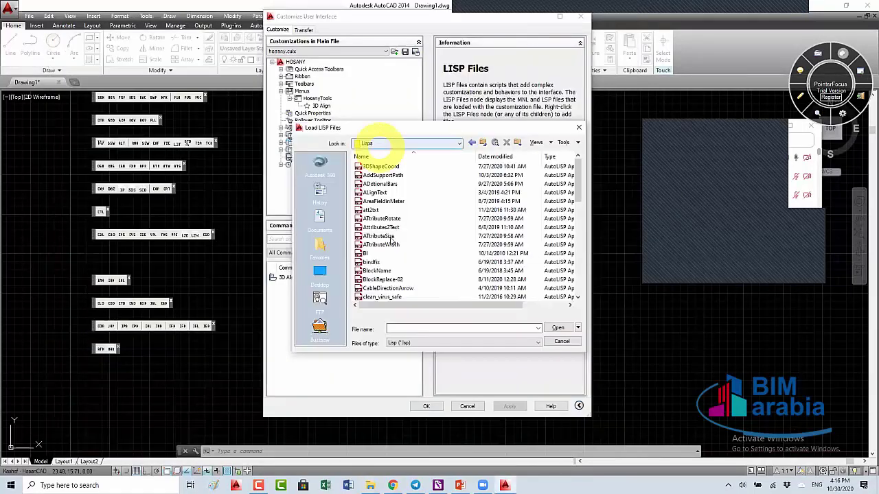
{"action": "left_click", "coordinate": [377, 168]}
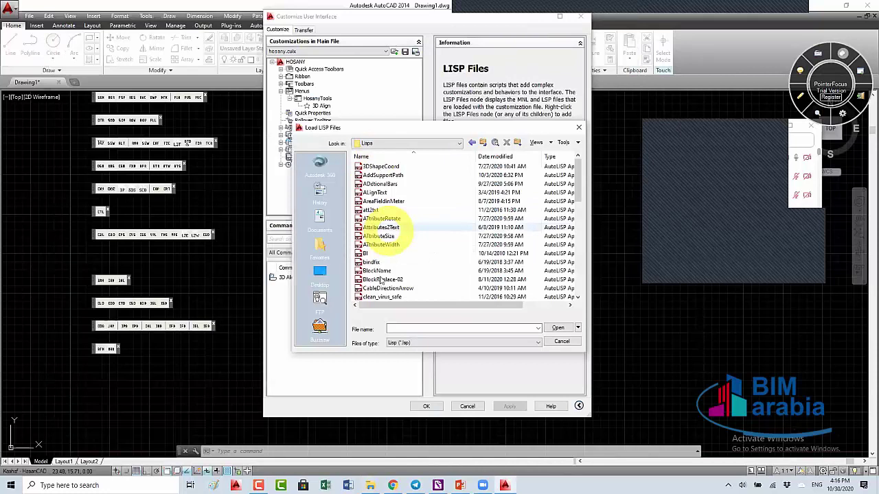
{"action": "scroll", "coordinate": [392, 283], "scroll_direction": "down", "scroll_amount": 7}
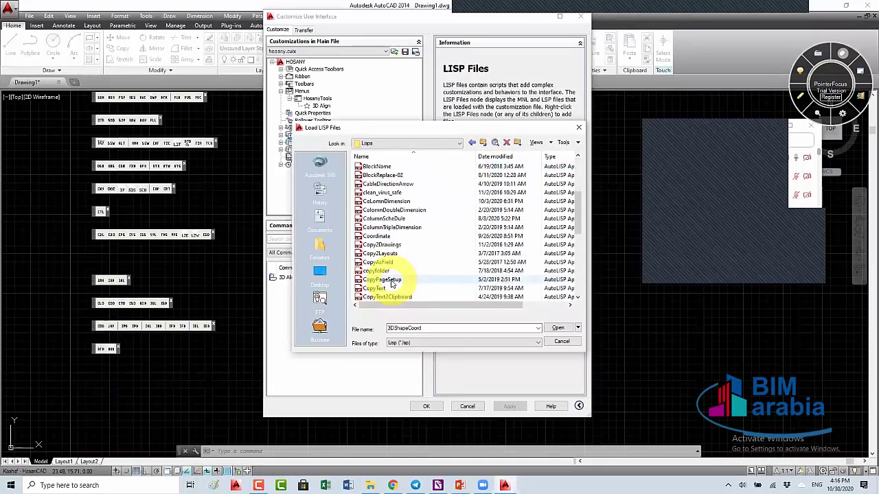
{"action": "left_click", "coordinate": [370, 218]}
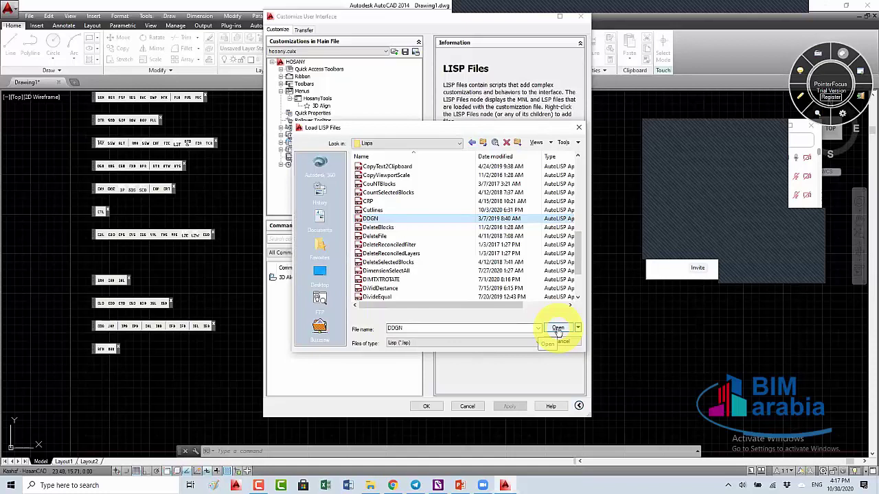
{"action": "left_click", "coordinate": [557, 329]}
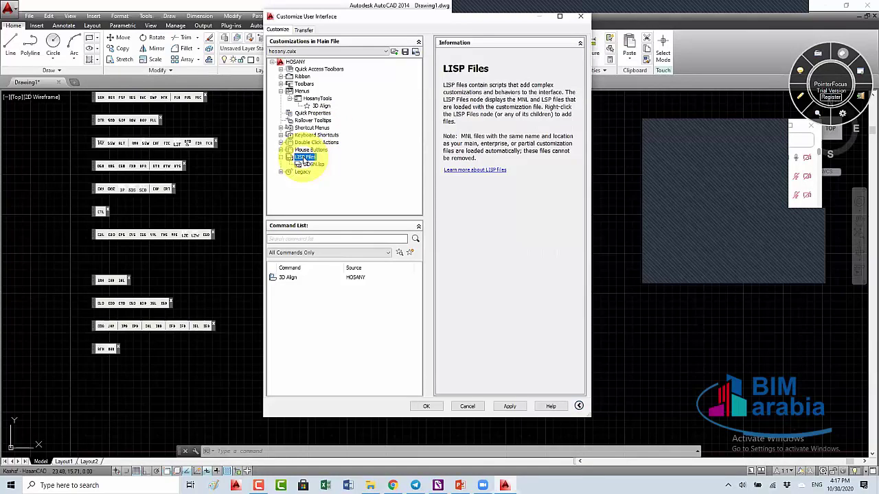
{"action": "left_click", "coordinate": [767, 173]}
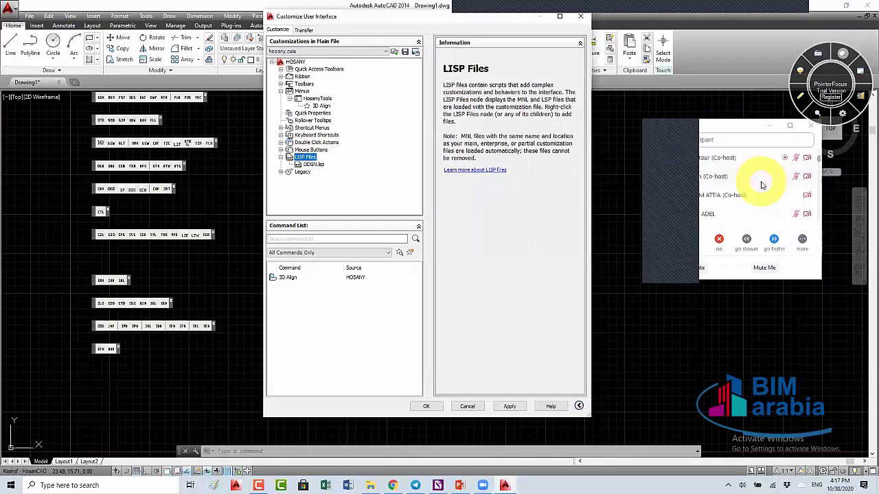
{"action": "scroll", "coordinate": [760, 187], "scroll_direction": "down", "scroll_amount": 2}
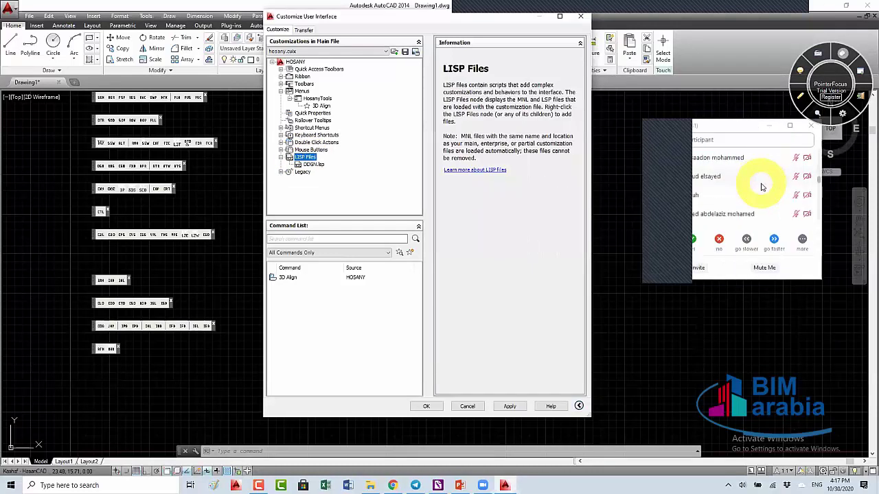
{"action": "scroll", "coordinate": [755, 188], "scroll_direction": "up", "scroll_amount": 3}
{"action": "scroll", "coordinate": [746, 190], "scroll_direction": "up", "scroll_amount": 2}
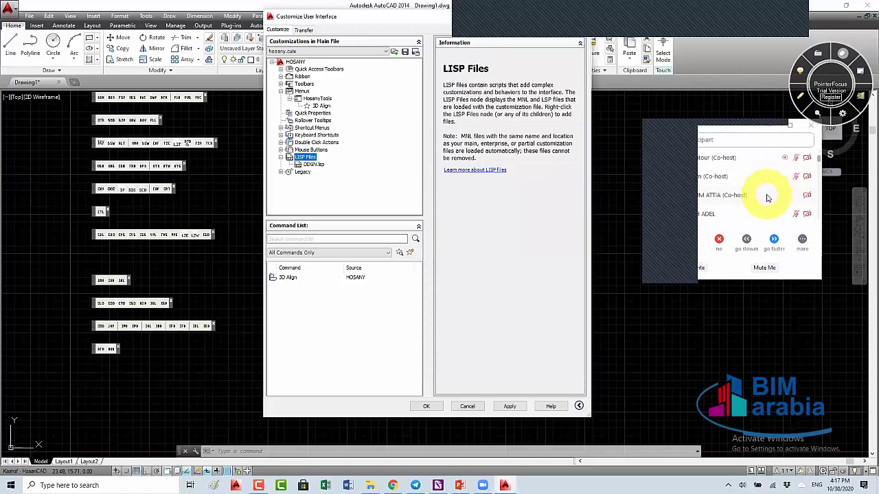
{"action": "scroll", "coordinate": [770, 197], "scroll_direction": "down", "scroll_amount": 3}
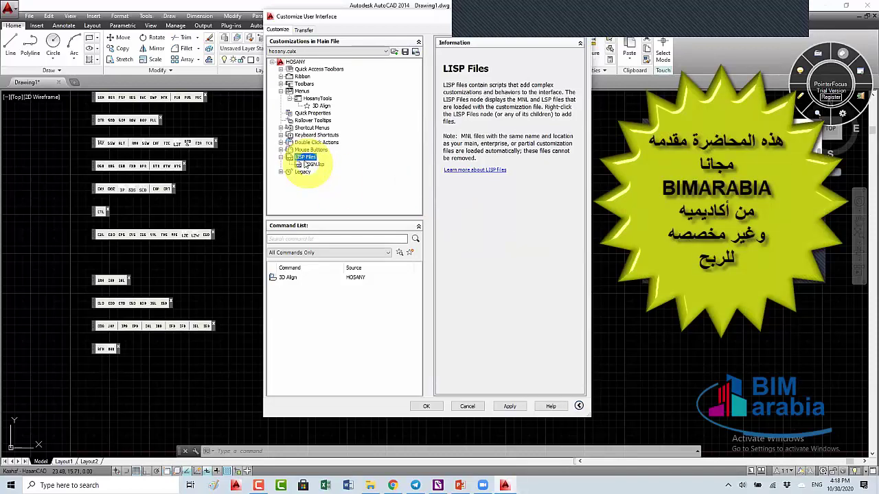
Load ADditionalBars.LSP under the hosany LISP Files node next to DDGN.lsp
{"action": "right_click", "coordinate": [332, 167]}
{"action": "left_click", "coordinate": [336, 172]}
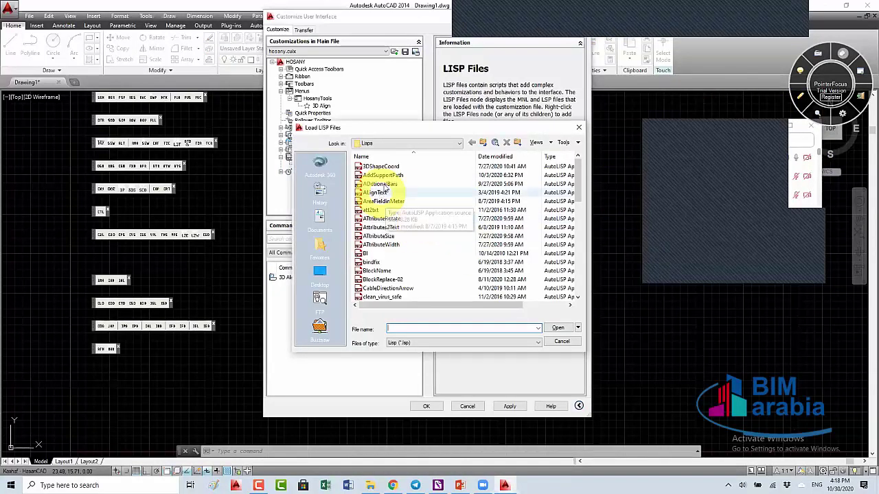
{"action": "left_click", "coordinate": [378, 185]}
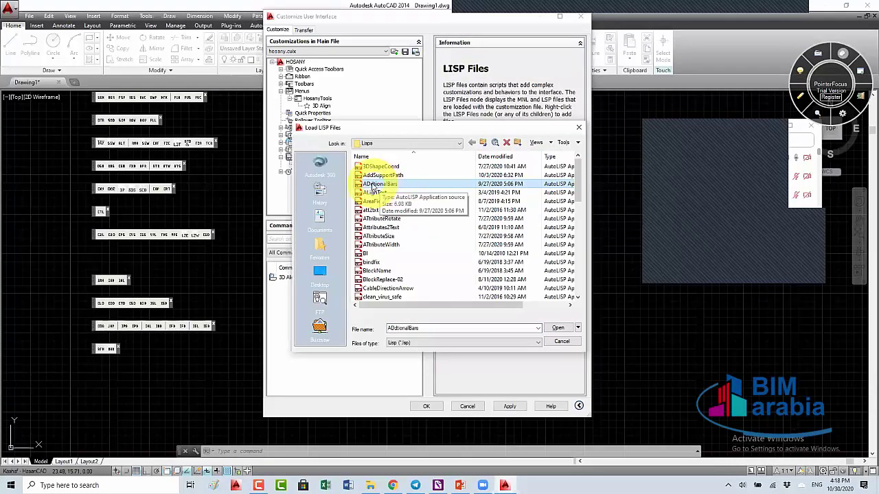
{"action": "left_click", "coordinate": [558, 328]}
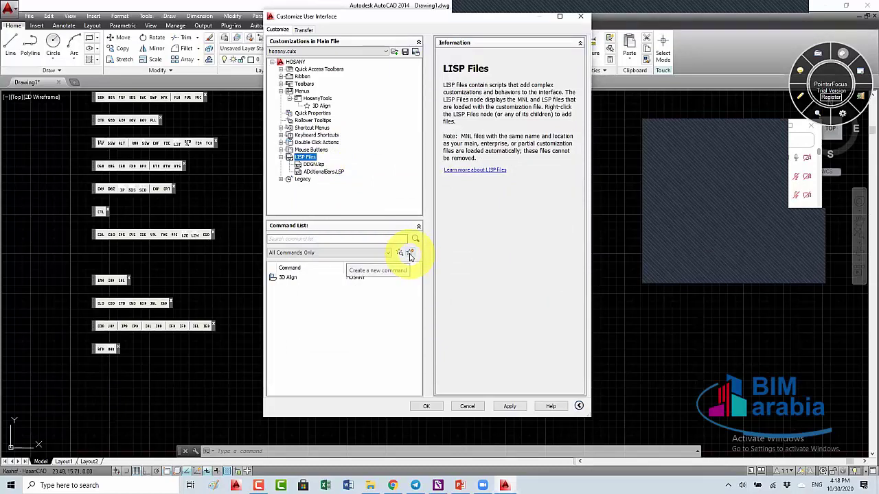
Create a new command and rename it from Command1 to Additional Bars
{"action": "left_click", "coordinate": [409, 254]}
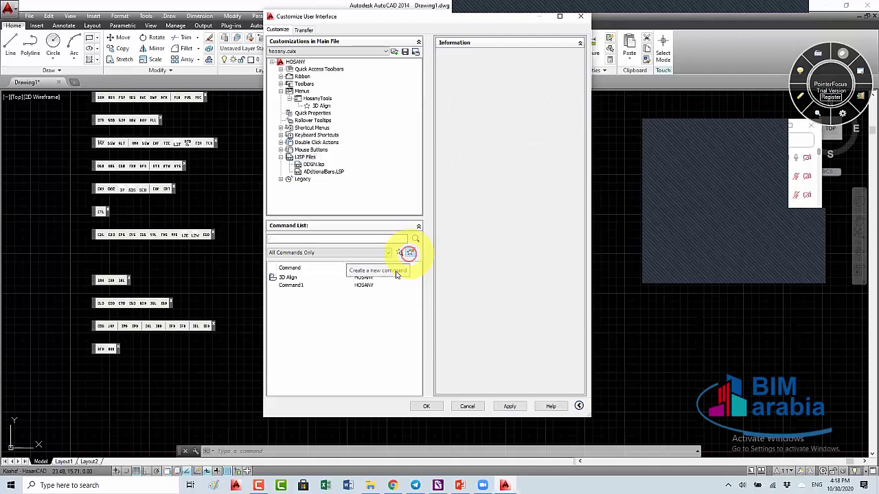
{"action": "left_click", "coordinate": [291, 286]}
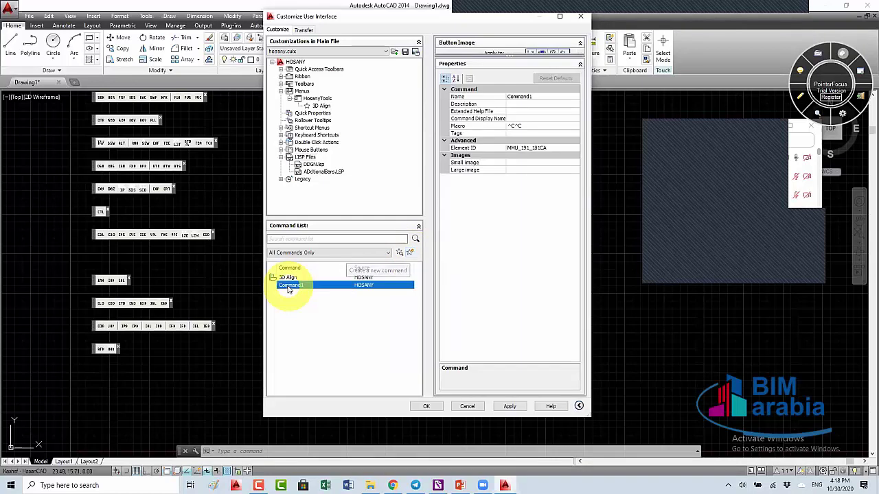
{"action": "left_click", "coordinate": [539, 97]}
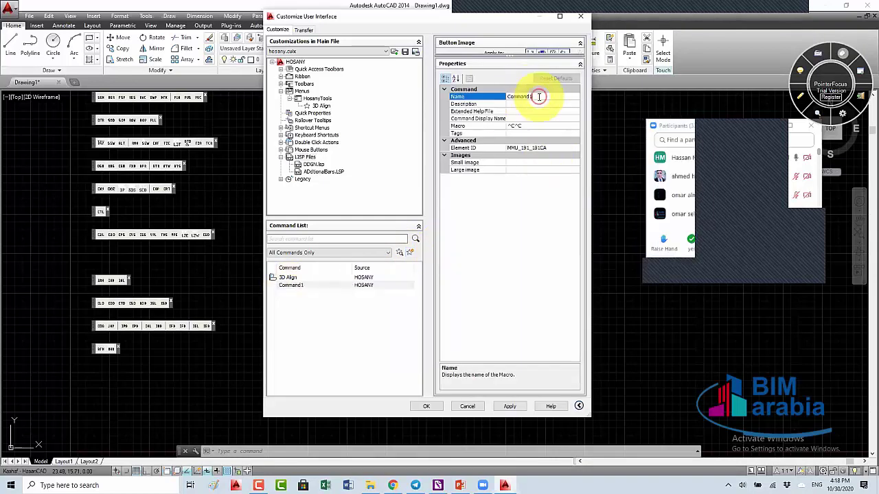
{"action": "double_click", "coordinate": [539, 96]}
{"action": "type", "text": "Ad"}
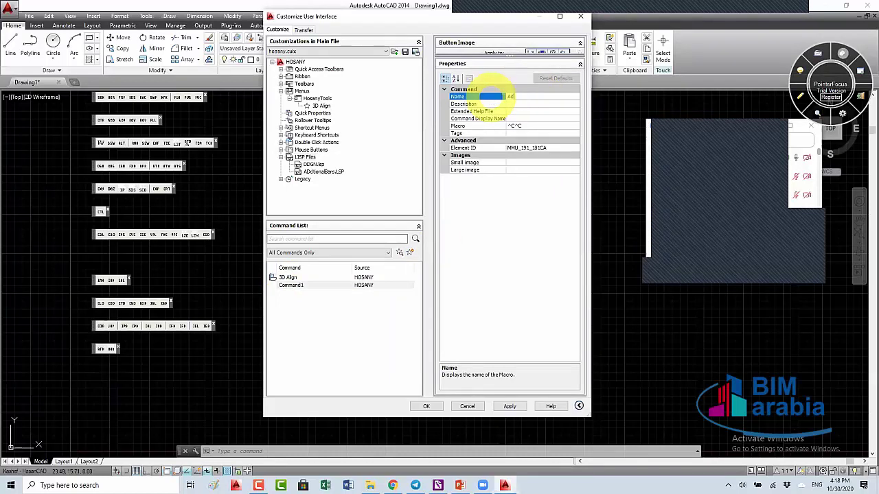
{"action": "type", "text": " Bas"}
{"action": "key", "text": "Return"}
Begin the Additional Bars macro as ^C^Cadb and bring up the Lisps folder
{"action": "left_click", "coordinate": [527, 125]}
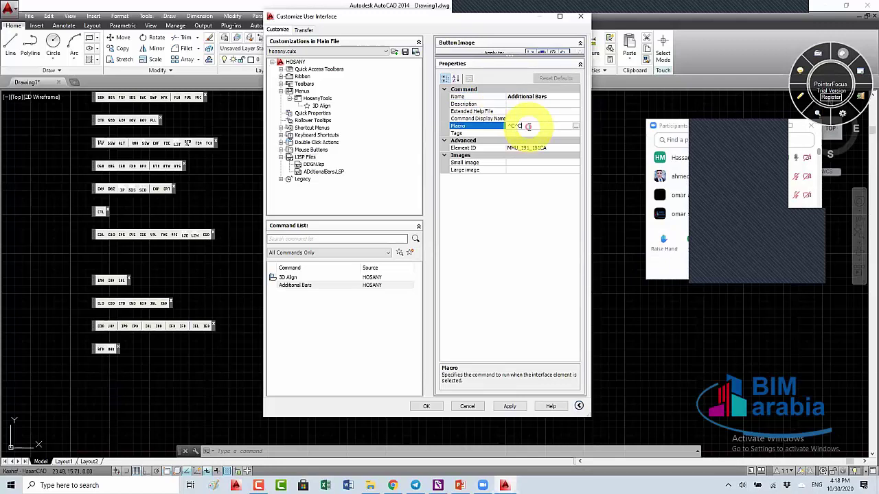
{"action": "type", "text": "adb"}
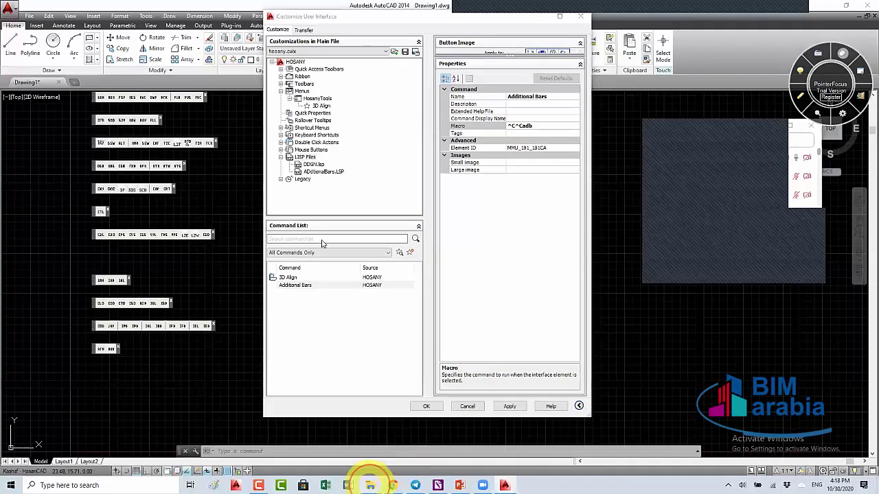
{"action": "left_click", "coordinate": [371, 484]}
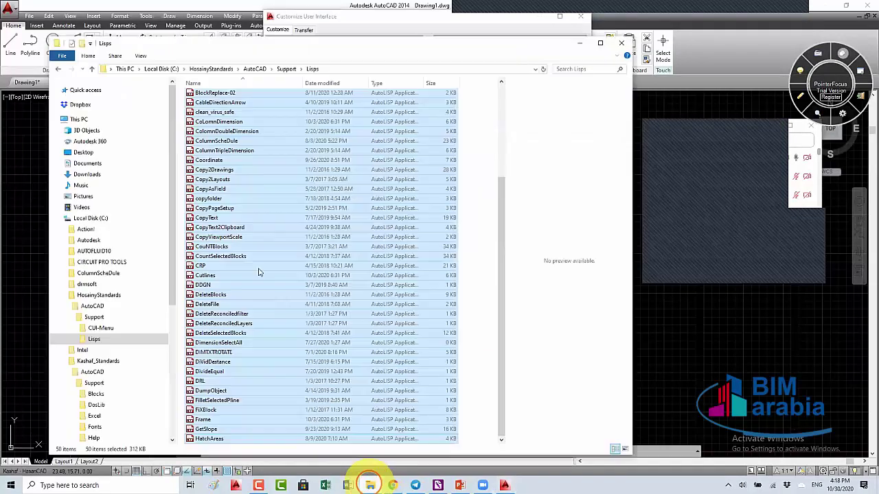
Open ADditionalBars in Notepad, confirm its defun c:ADB command name, then close Notepad
{"action": "left_click", "coordinate": [224, 97]}
{"action": "scroll", "coordinate": [222, 93], "scroll_direction": "up", "scroll_amount": 5}
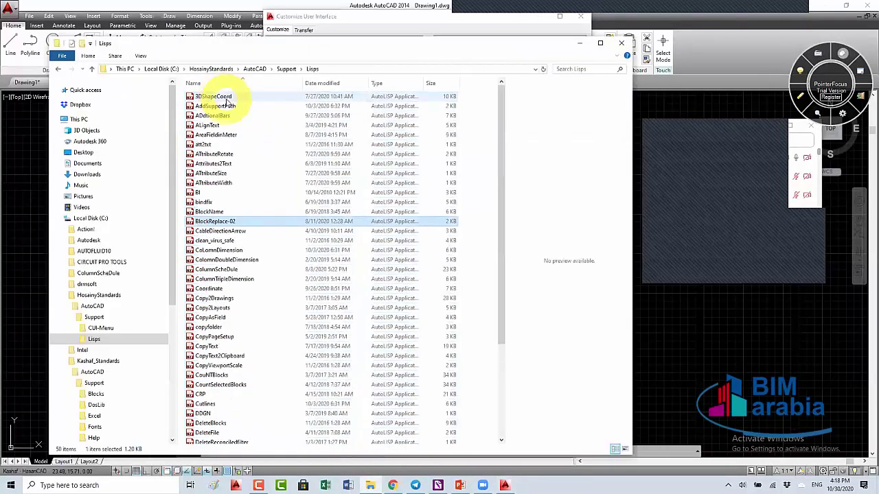
{"action": "left_click", "coordinate": [217, 107]}
{"action": "left_click", "coordinate": [220, 117]}
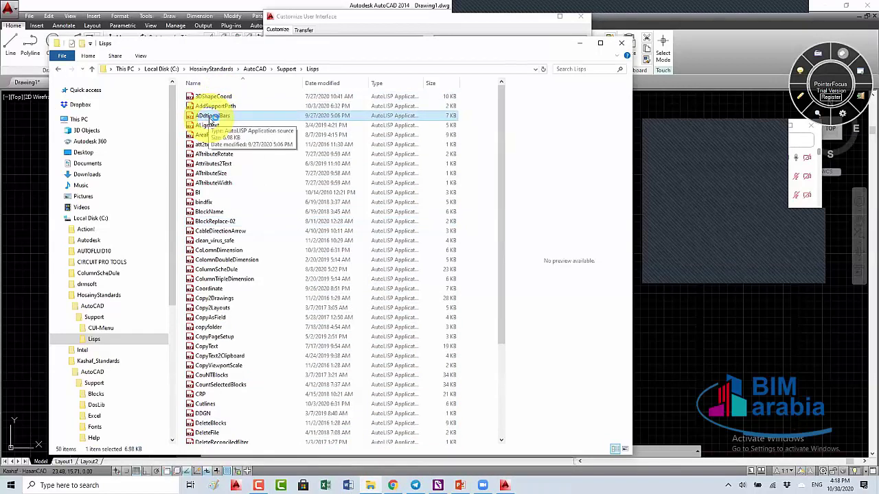
{"action": "double_click", "coordinate": [211, 117]}
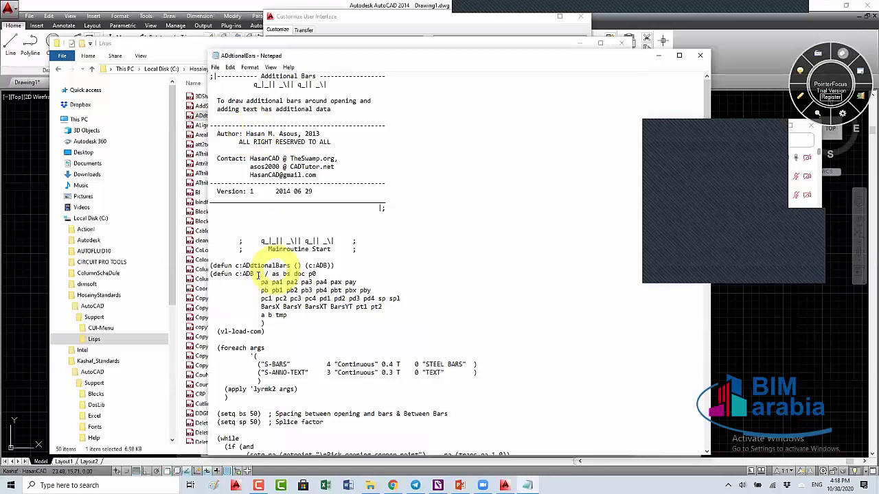
{"action": "left_click_drag", "start_coordinate": [235, 274], "coordinate": [242, 274]}
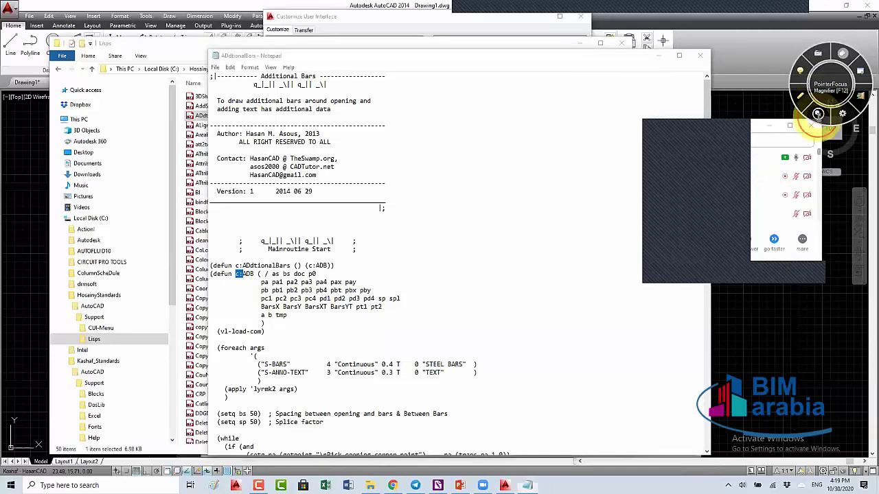
{"action": "left_click", "coordinate": [818, 114]}
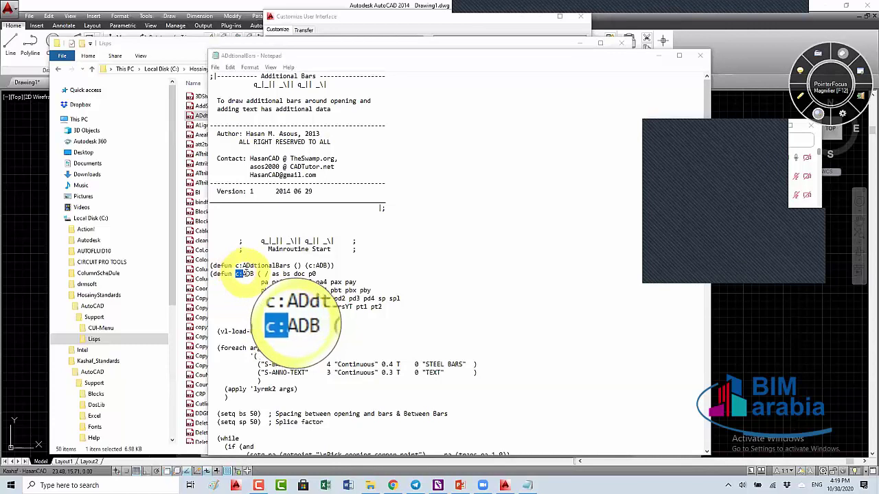
{"action": "left_click_drag", "start_coordinate": [242, 274], "coordinate": [253, 273]}
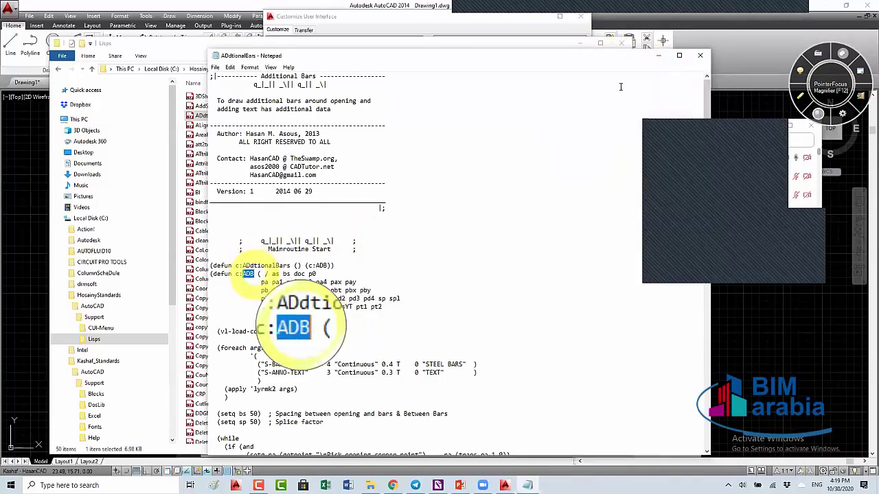
{"action": "left_click", "coordinate": [701, 57]}
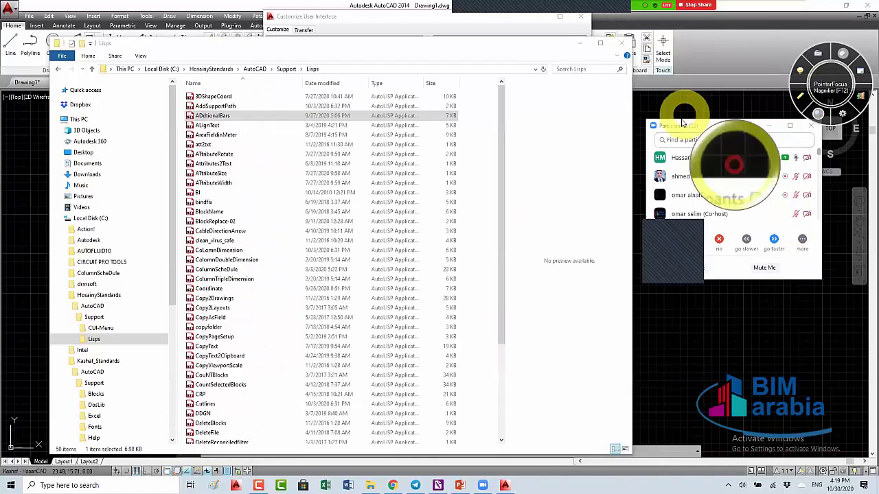
{"action": "left_click", "coordinate": [821, 116]}
Correct the Additional Bars macro in Customize User Interface to read ^C^CADB
{"action": "left_click", "coordinate": [469, 36]}
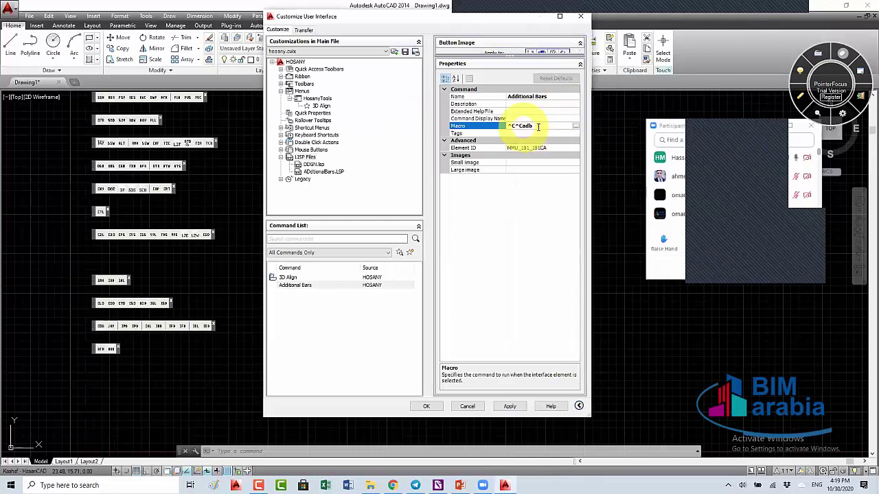
{"action": "left_click_drag", "start_coordinate": [519, 127], "coordinate": [541, 127]}
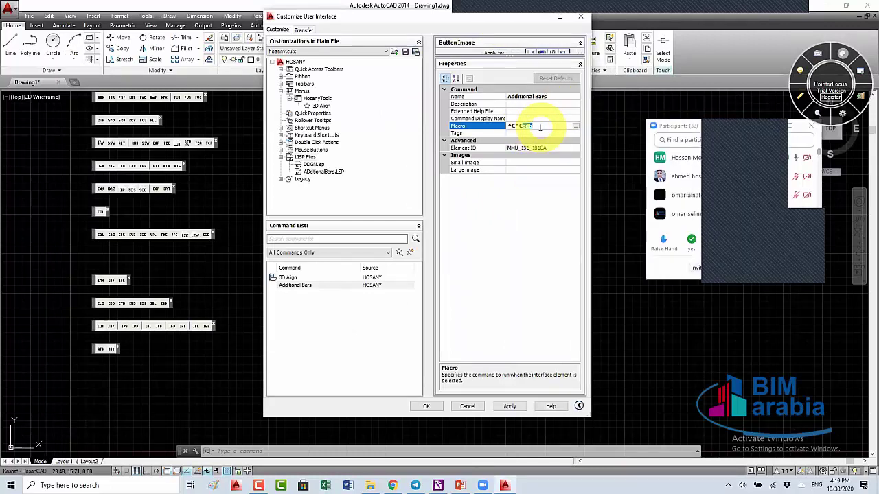
{"action": "type", "text": "ADB"}
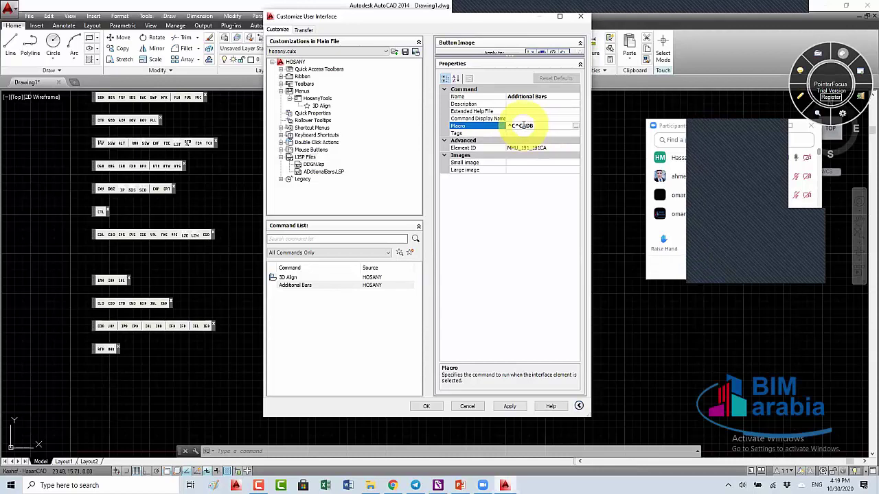
{"action": "mouse_move", "coordinate": [520, 125]}
{"action": "left_mouse_down"}
{"action": "mouse_move", "coordinate": [504, 125]}
{"action": "mouse_move", "coordinate": [522, 125]}
{"action": "left_mouse_up"}
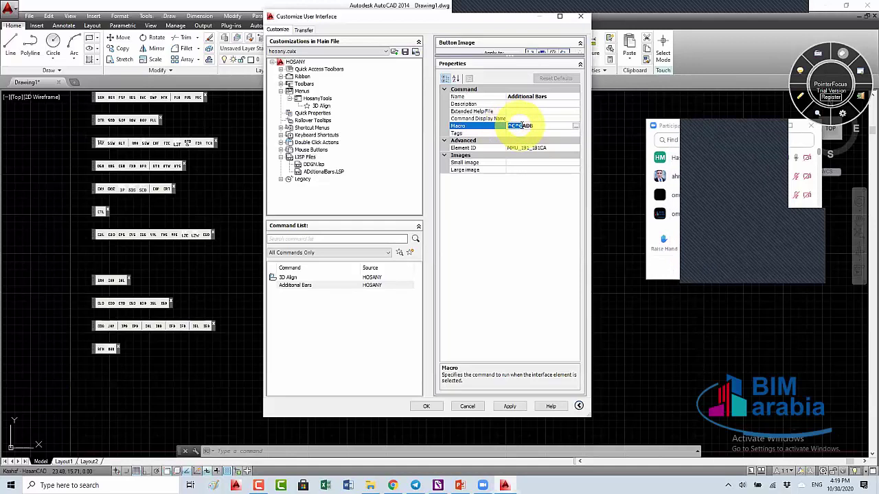
{"action": "left_click", "coordinate": [521, 126]}
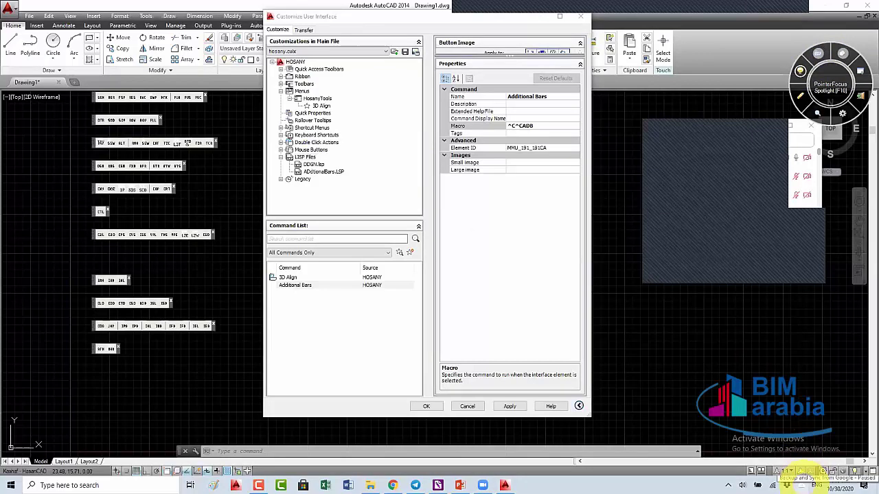
{"action": "left_click", "coordinate": [728, 485]}
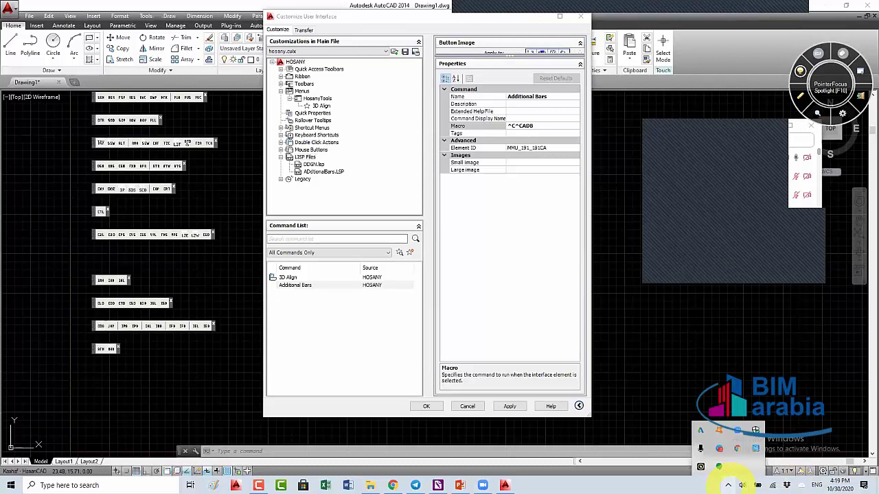
{"action": "left_click", "coordinate": [729, 371]}
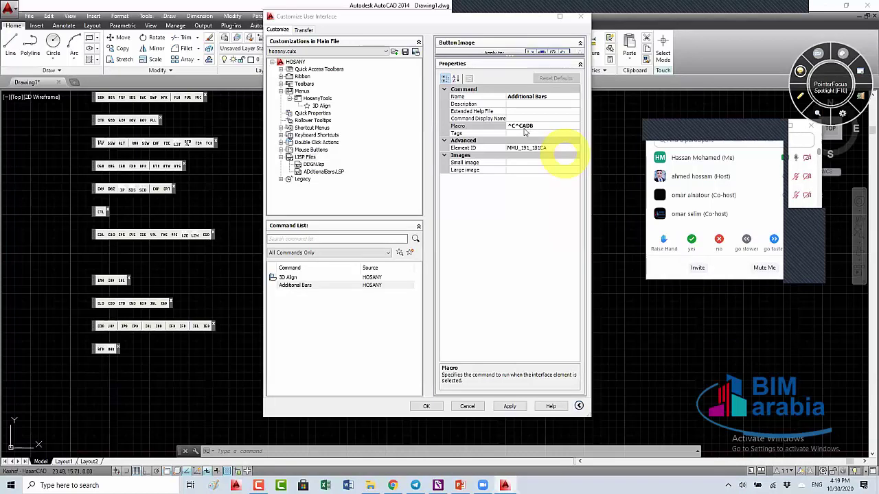
{"action": "left_click", "coordinate": [524, 126]}
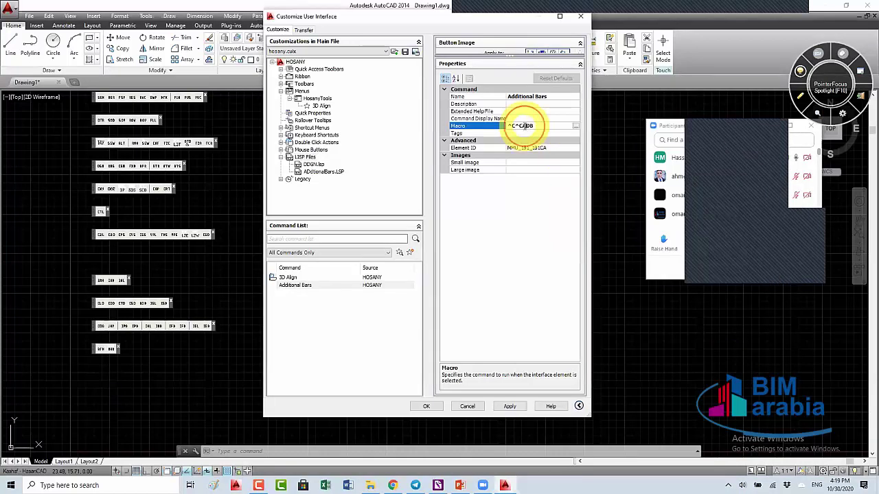
{"action": "left_click", "coordinate": [519, 126]}
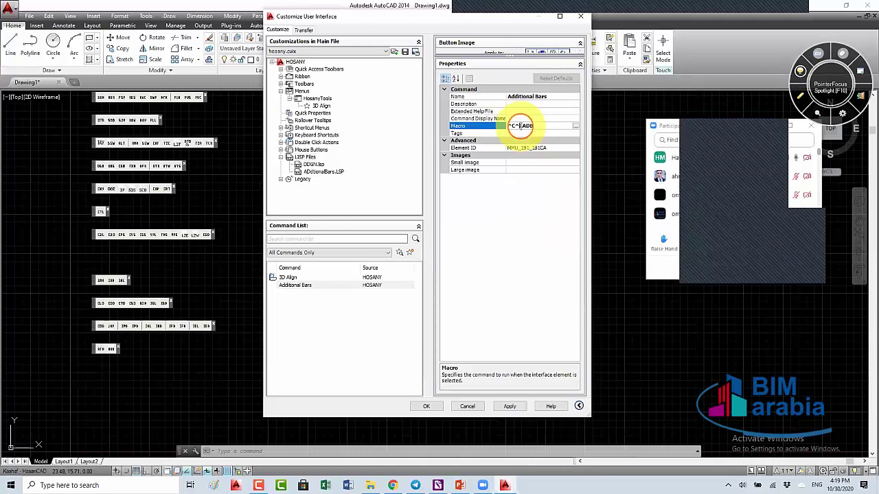
{"action": "left_click_drag", "start_coordinate": [520, 126], "coordinate": [507, 127]}
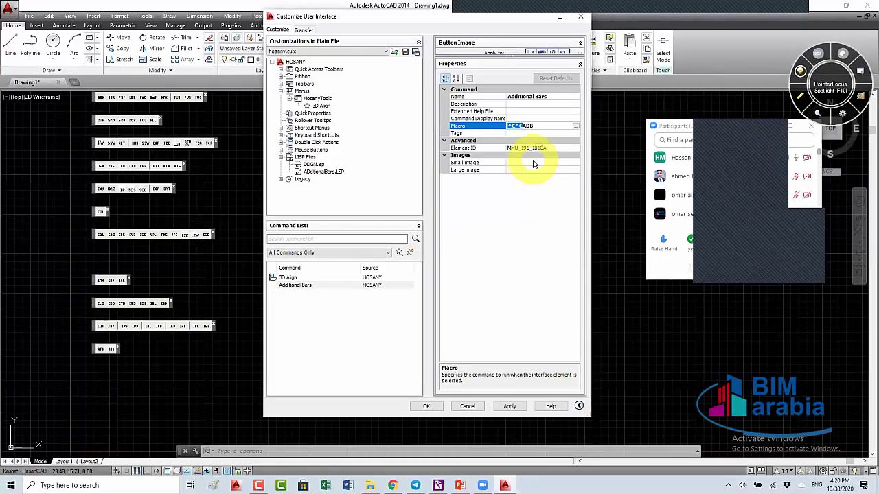
{"action": "left_click", "coordinate": [526, 131]}
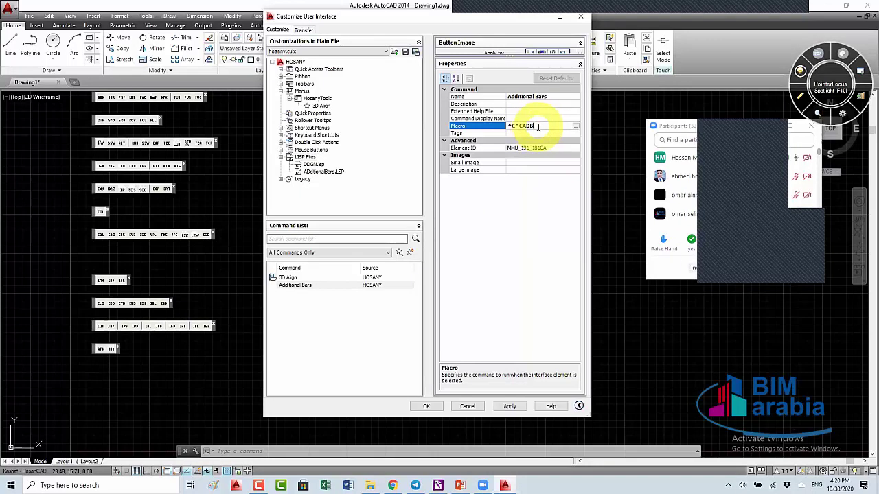
{"action": "left_click", "coordinate": [520, 163]}
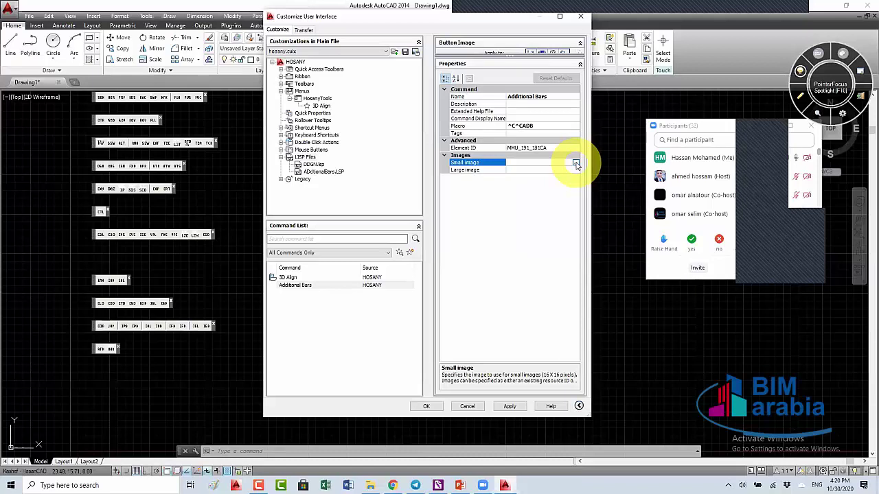
Assign the RCDATA_16_3DPAN hand icon as Additional Bars' small and large image
{"action": "left_click", "coordinate": [576, 163]}
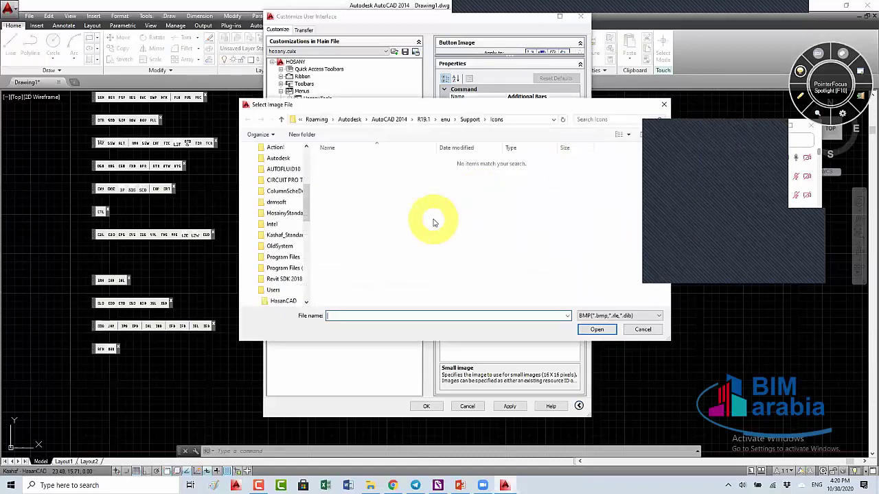
{"action": "left_click", "coordinate": [641, 330]}
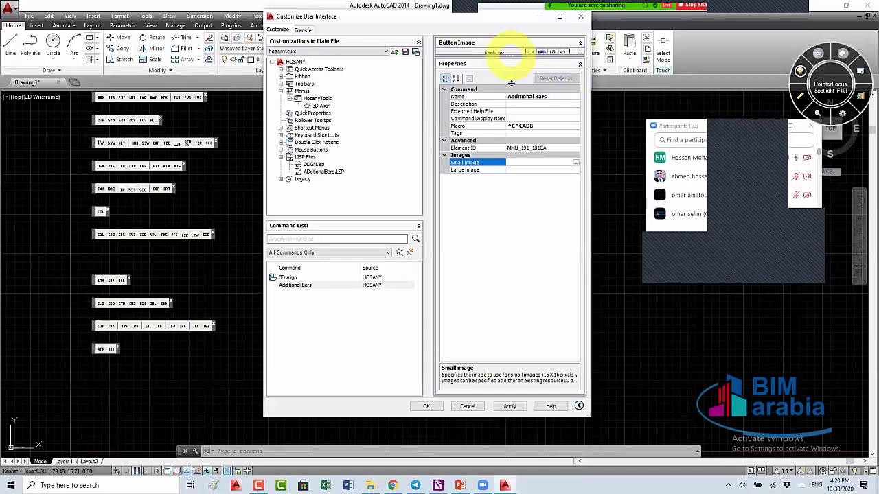
{"action": "left_click_drag", "start_coordinate": [510, 82], "coordinate": [518, 135]}
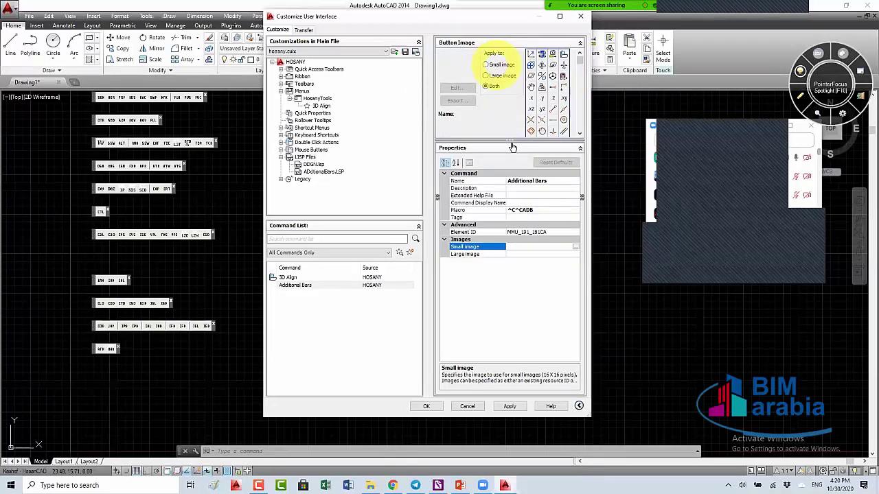
{"action": "left_click_drag", "start_coordinate": [511, 142], "coordinate": [511, 184]}
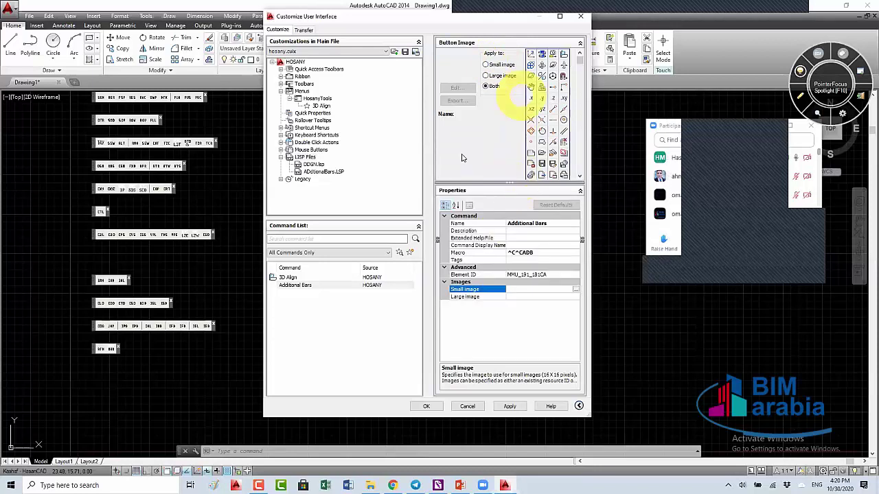
{"action": "left_click", "coordinate": [531, 88]}
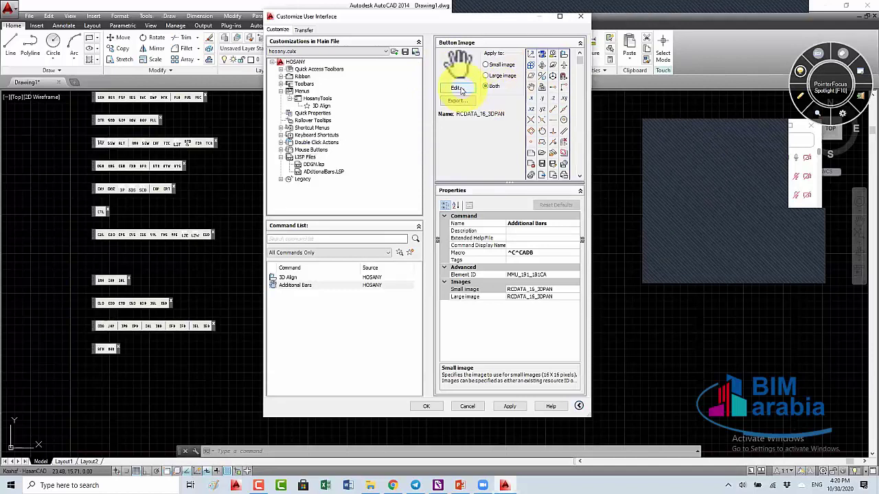
Open the Button Editor and start exporting the button image under the name ADB
{"action": "left_click", "coordinate": [457, 87]}
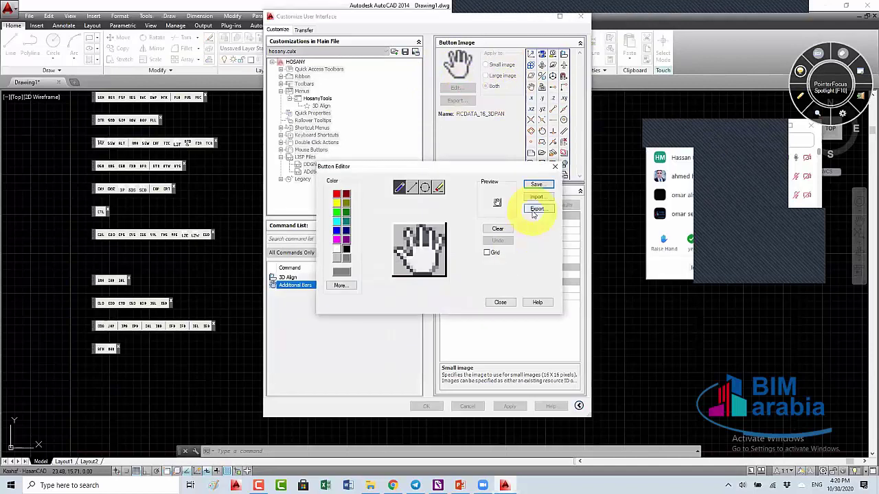
{"action": "left_click", "coordinate": [537, 210]}
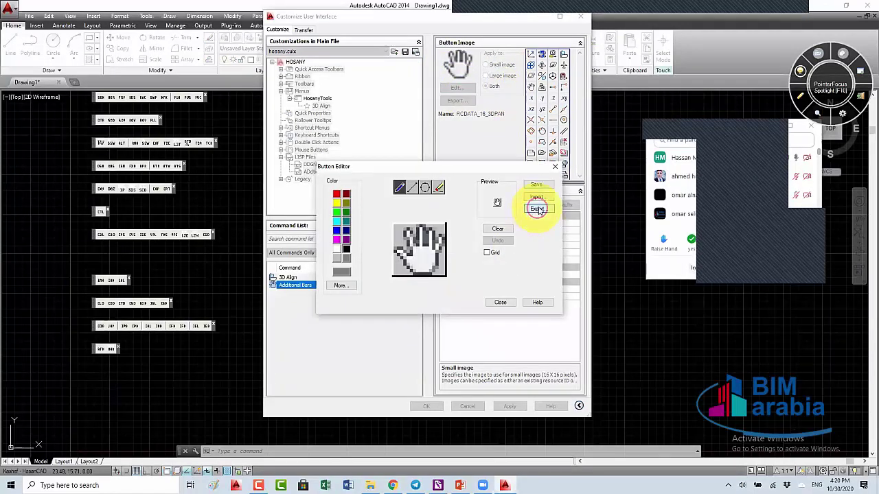
{"action": "left_click", "coordinate": [403, 330]}
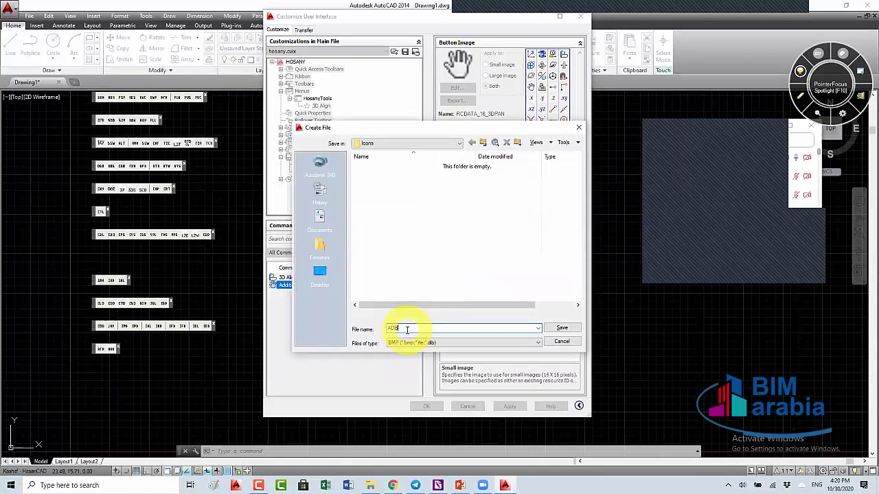
{"action": "type", "text": "ADB"}
Browse to C:\HosanyStandards\AutoCAD\Support and create a new folder named icon
{"action": "left_click", "coordinate": [459, 142]}
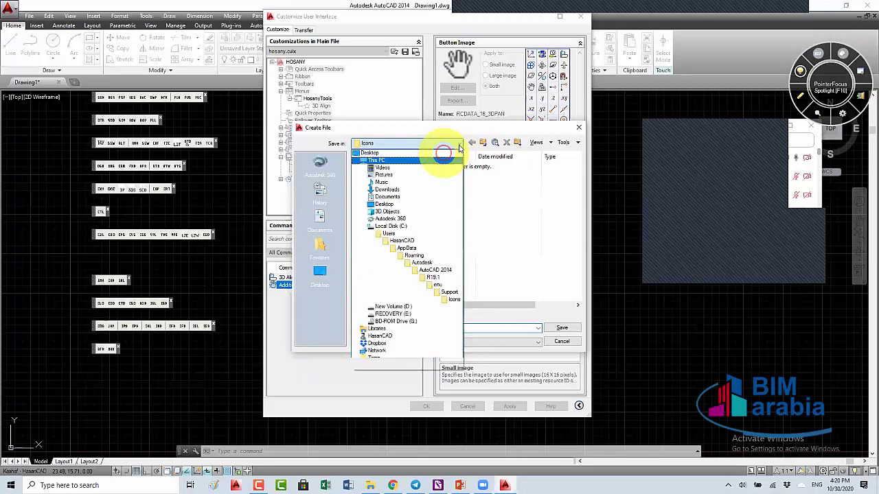
{"action": "left_click", "coordinate": [429, 227]}
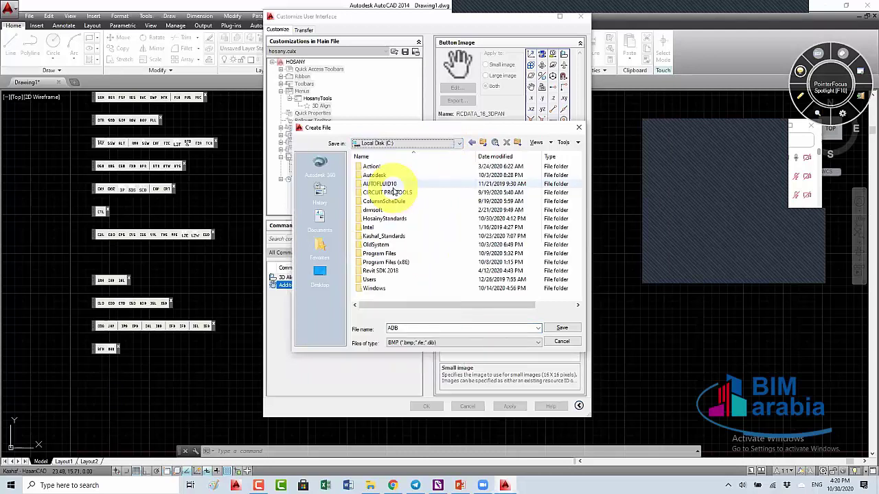
{"action": "double_click", "coordinate": [392, 219]}
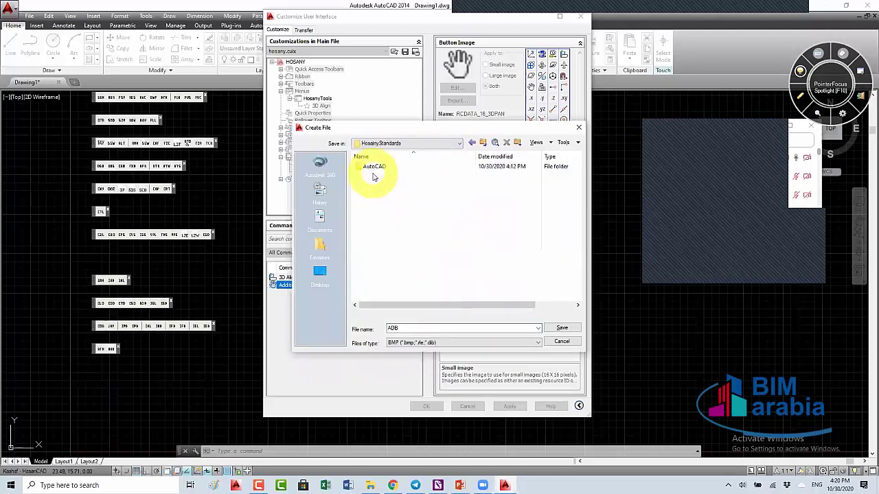
{"action": "double_click", "coordinate": [373, 167]}
{"action": "double_click", "coordinate": [373, 167]}
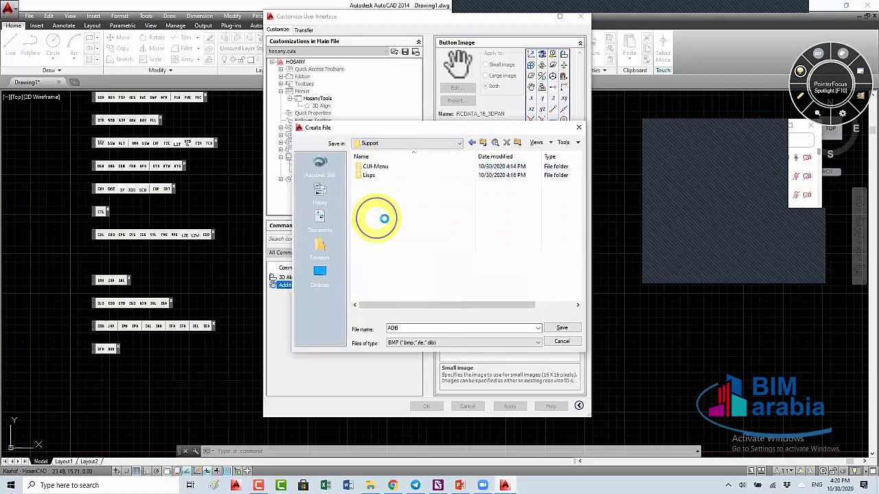
{"action": "right_click", "coordinate": [381, 218]}
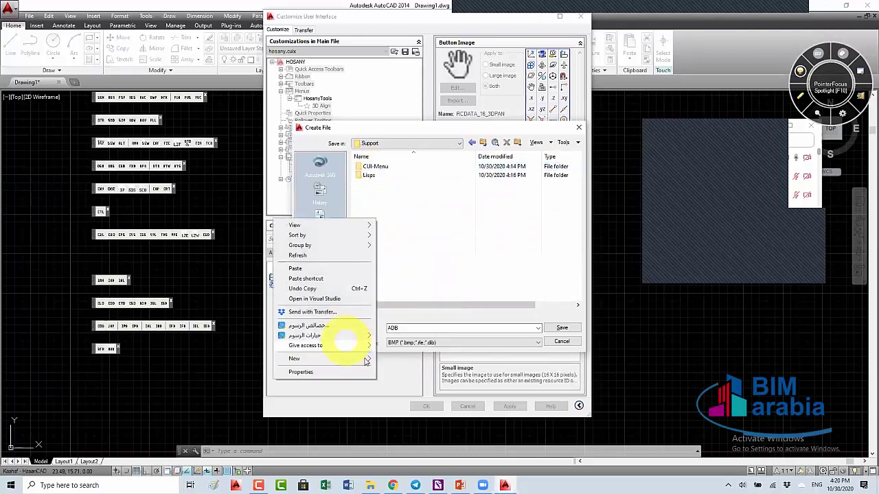
{"action": "mouse_move", "coordinate": [323, 358]}
{"action": "left_click", "coordinate": [401, 360]}
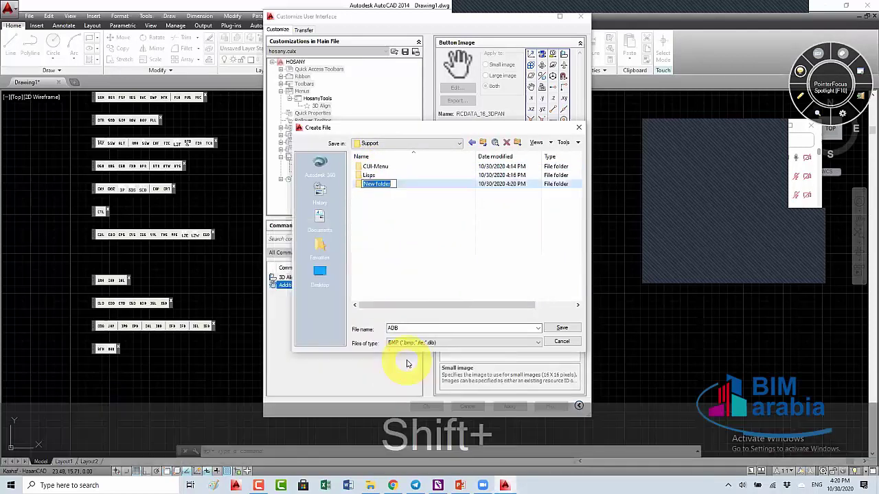
{"action": "type", "text": "icon"}
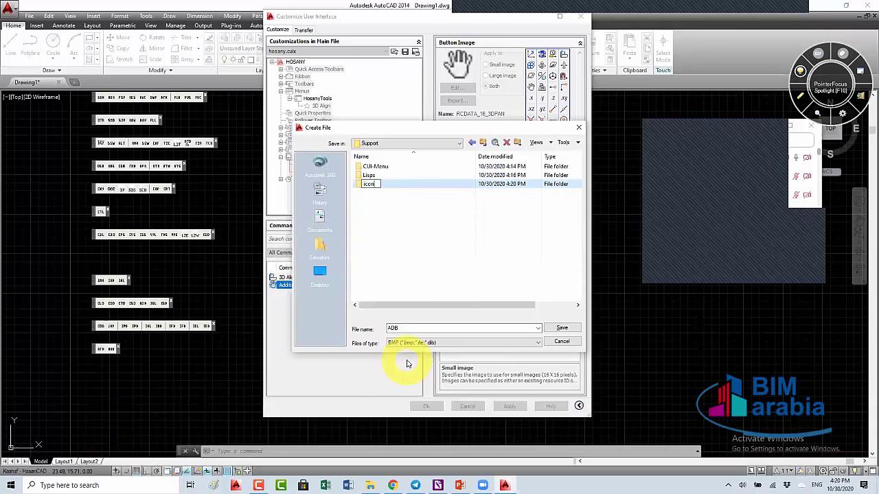
{"action": "key", "text": "Return"}
{"action": "key", "text": "Return"}
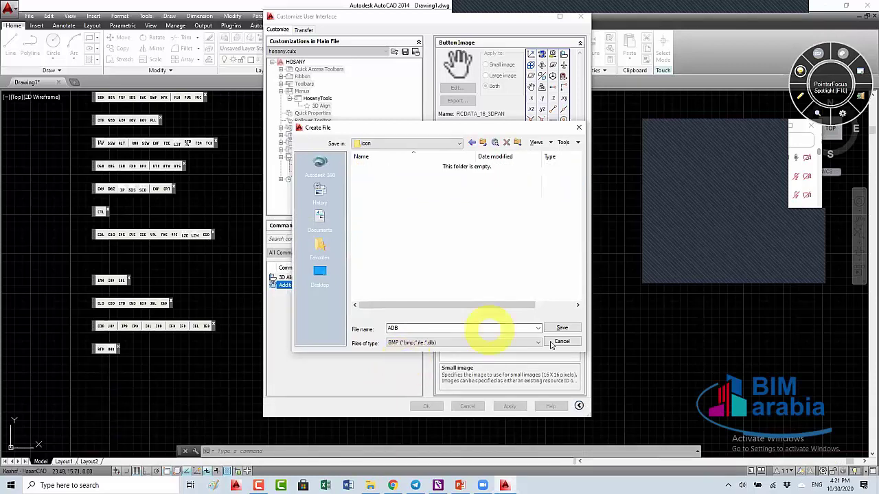
Clear the button image, draw ADB letters with the pencil, and save it as ADB.bmp
{"action": "left_click", "coordinate": [562, 328]}
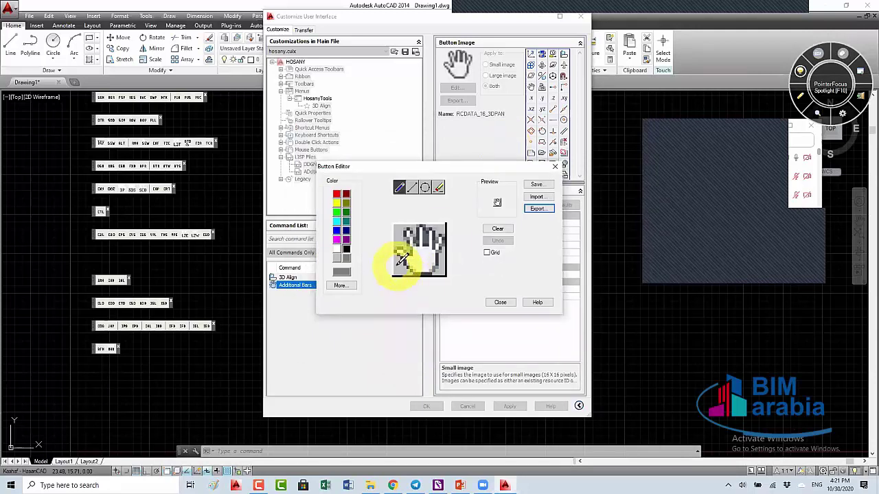
{"action": "left_click_drag", "start_coordinate": [397, 239], "coordinate": [401, 266]}
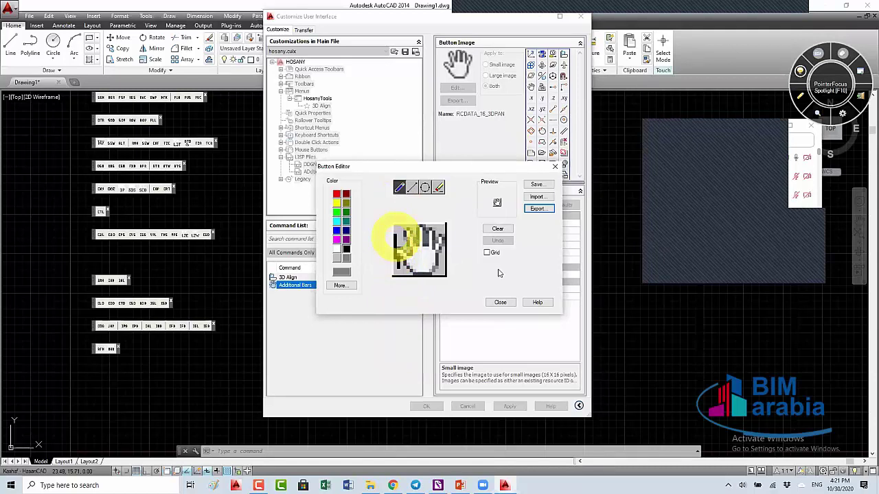
{"action": "left_click", "coordinate": [497, 229]}
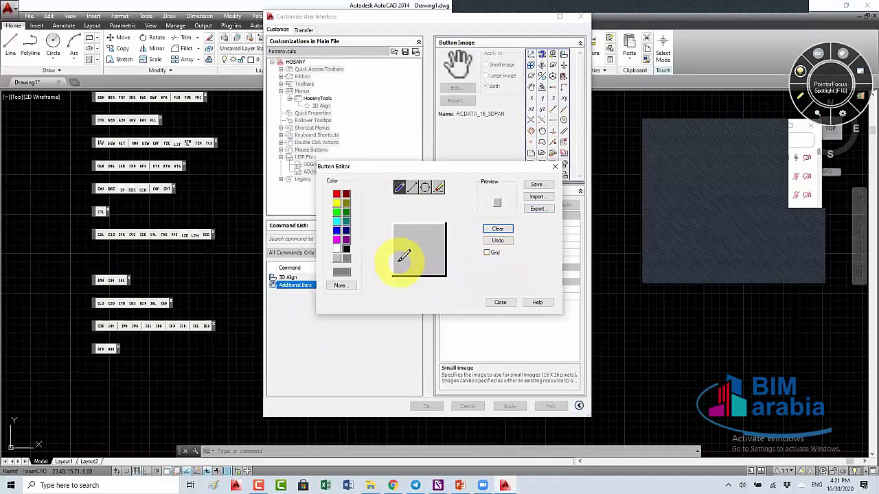
{"action": "mouse_move", "coordinate": [400, 262]}
{"action": "left_mouse_down"}
{"action": "mouse_move", "coordinate": [414, 250]}
{"action": "mouse_move", "coordinate": [420, 269]}
{"action": "left_mouse_up"}
{"action": "mouse_move", "coordinate": [421, 239]}
{"action": "left_mouse_down"}
{"action": "mouse_move", "coordinate": [429, 248]}
{"action": "mouse_move", "coordinate": [422, 254]}
{"action": "mouse_move", "coordinate": [428, 240]}
{"action": "mouse_move", "coordinate": [434, 262]}
{"action": "mouse_move", "coordinate": [428, 245]}
{"action": "mouse_move", "coordinate": [448, 258]}
{"action": "mouse_move", "coordinate": [419, 266]}
{"action": "mouse_move", "coordinate": [440, 244]}
{"action": "left_mouse_up"}
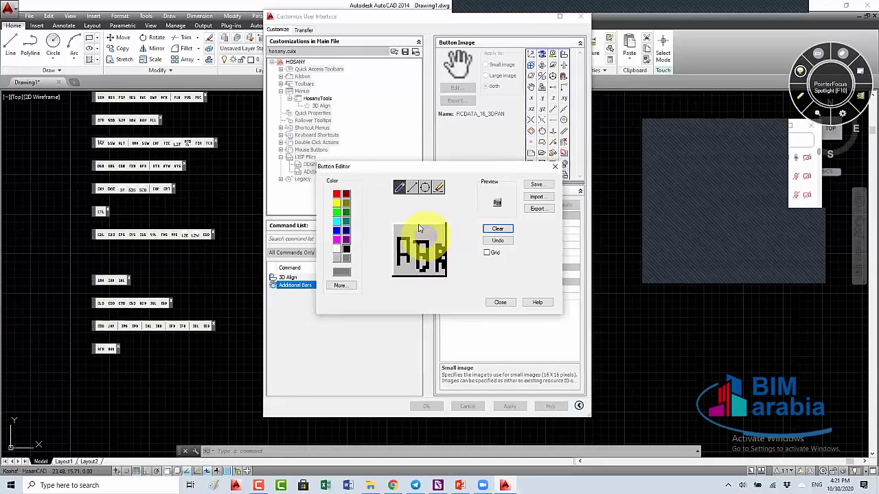
{"action": "left_click", "coordinate": [538, 186]}
{"action": "type", "text": "ADB"}
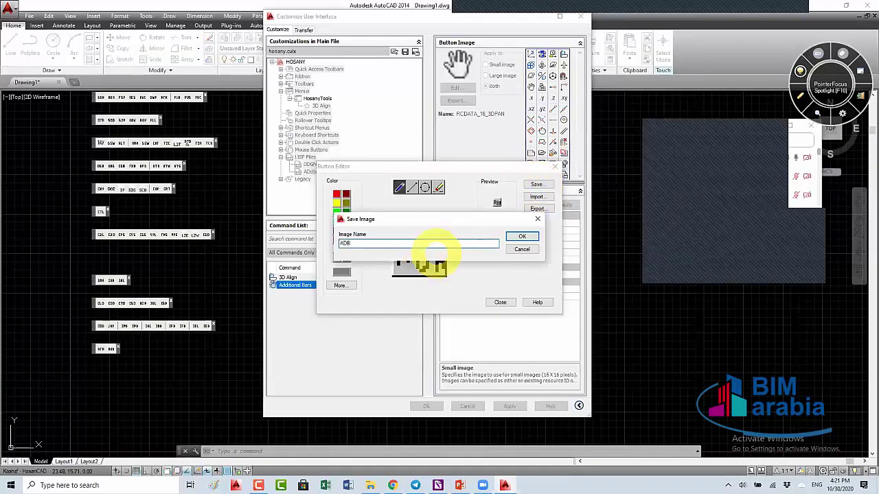
{"action": "left_click", "coordinate": [522, 236]}
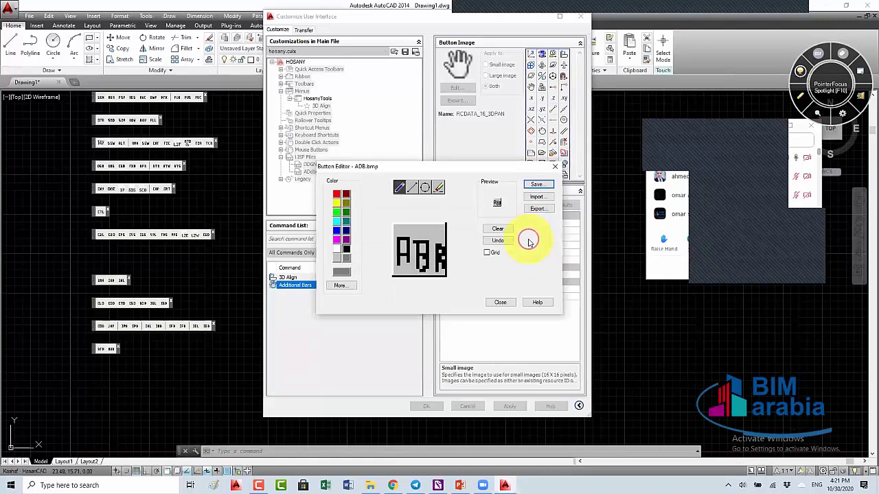
Apply ADB.bmp to Additional Bars and close Customize User Interface with OK
{"action": "left_click", "coordinate": [500, 304]}
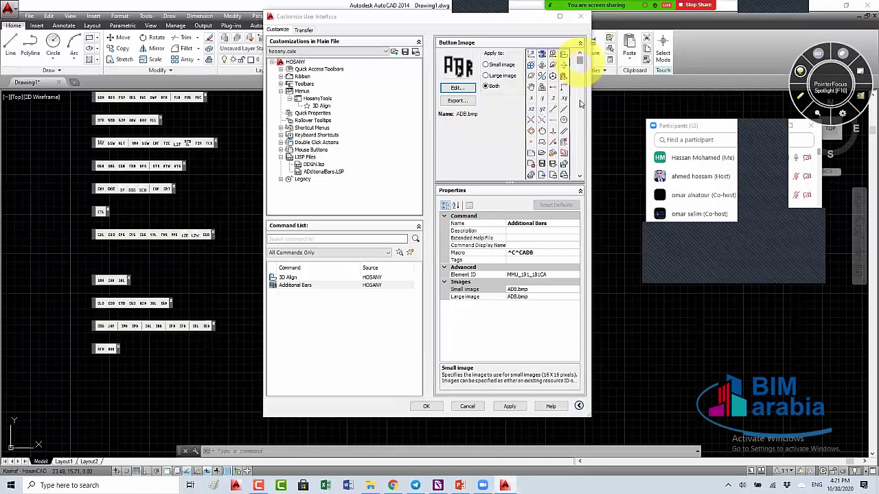
{"action": "left_click_drag", "start_coordinate": [580, 103], "coordinate": [581, 190]}
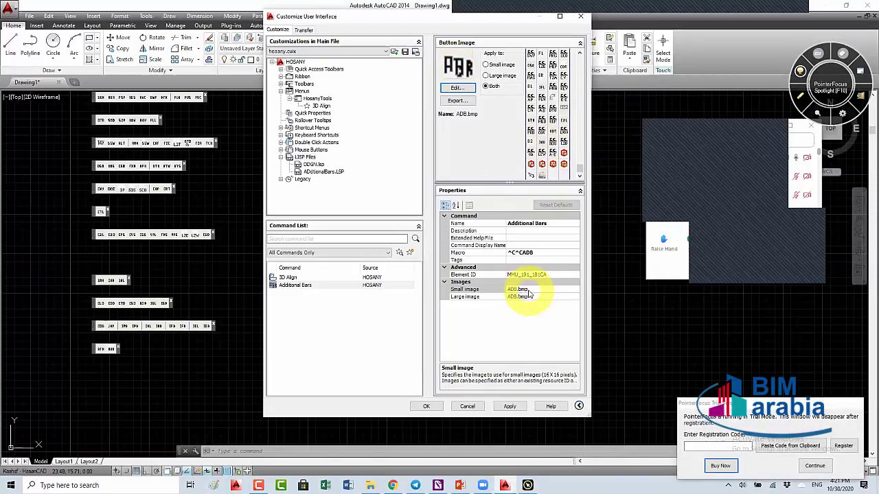
{"action": "left_click", "coordinate": [508, 405]}
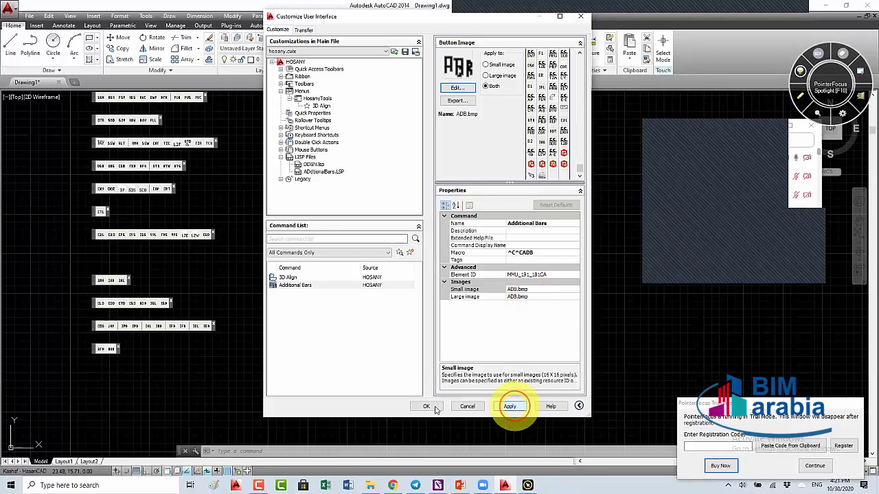
{"action": "left_click", "coordinate": [427, 407]}
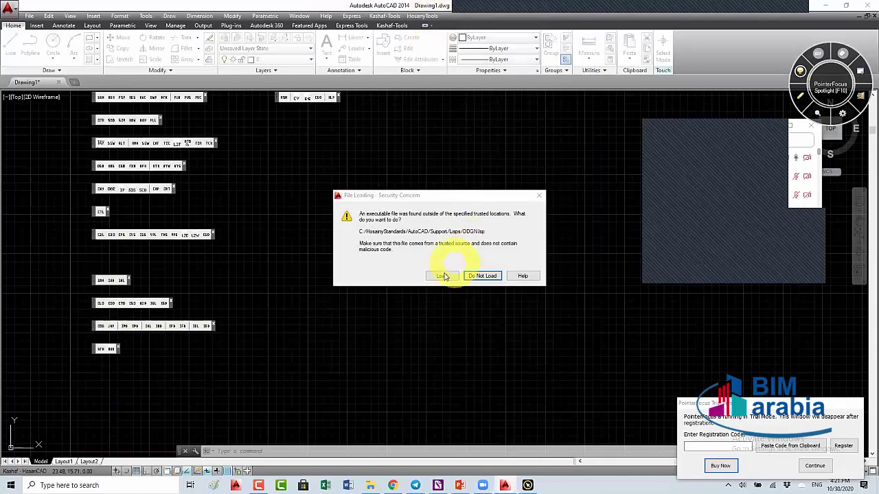
Allow DDGN.lsp to load at the security warning, then reopen the CUI dialog
{"action": "left_click", "coordinate": [443, 275]}
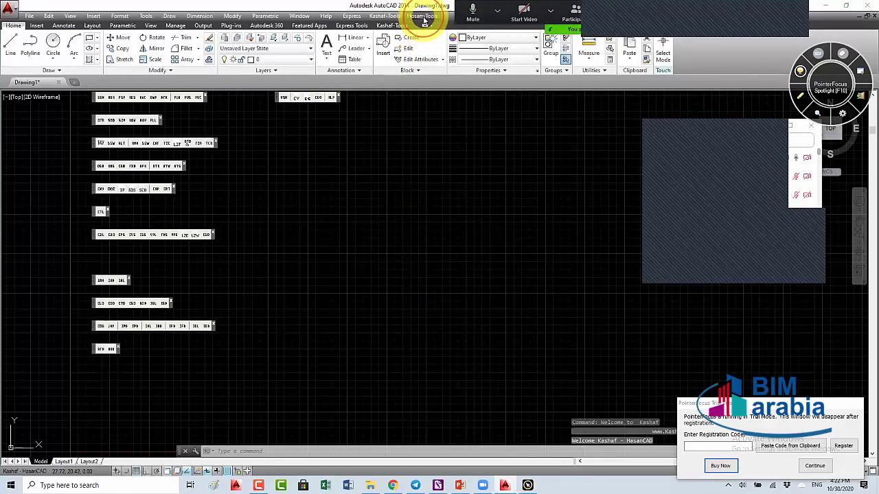
{"action": "left_click", "coordinate": [421, 221]}
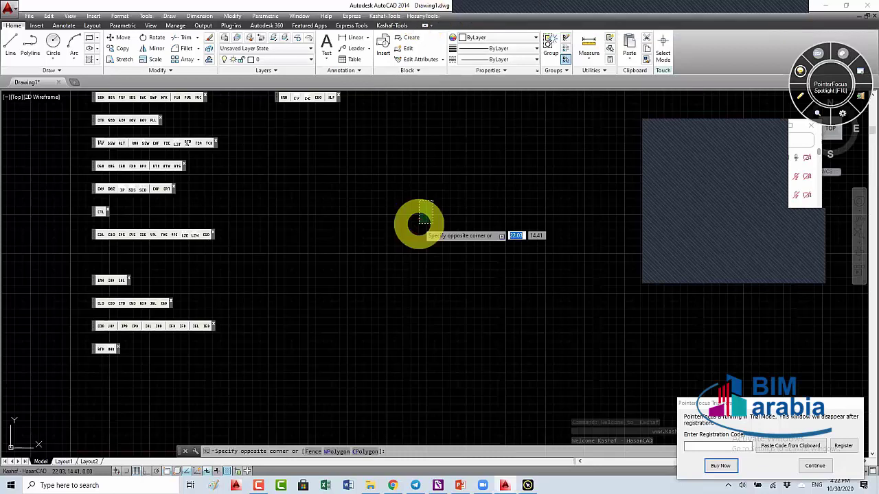
{"action": "type", "text": "CU"}
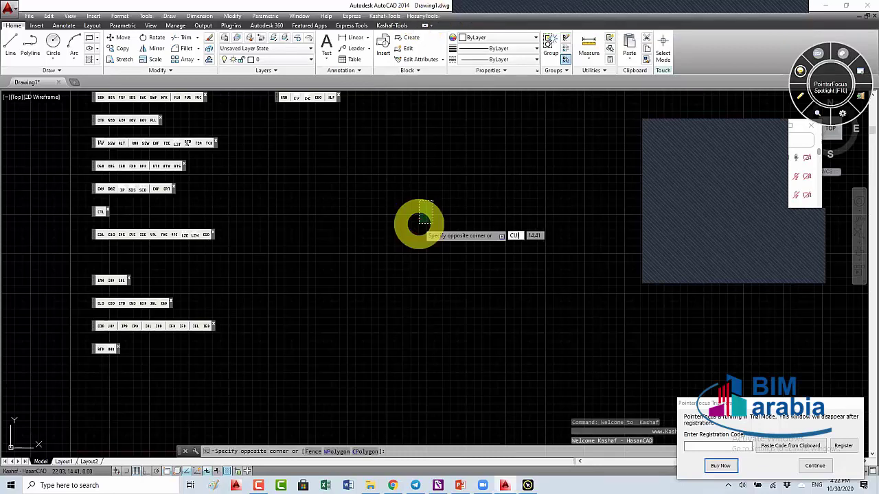
{"action": "key", "text": "Return"}
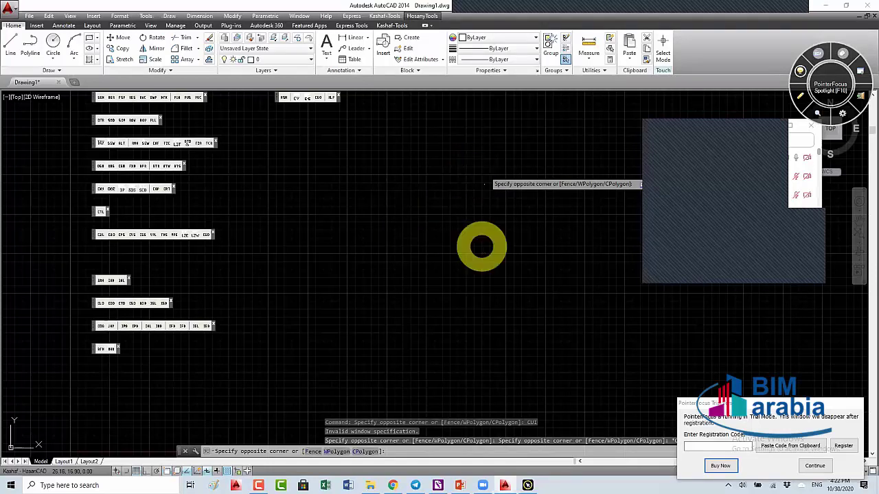
{"action": "key", "text": "Escape"}
{"action": "key", "text": "Escape"}
{"action": "type", "text": "c"}
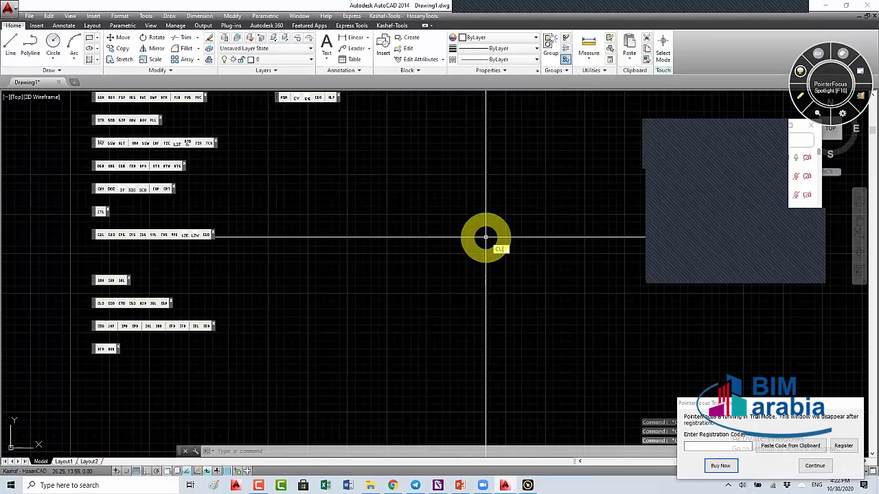
{"action": "key", "text": "Return"}
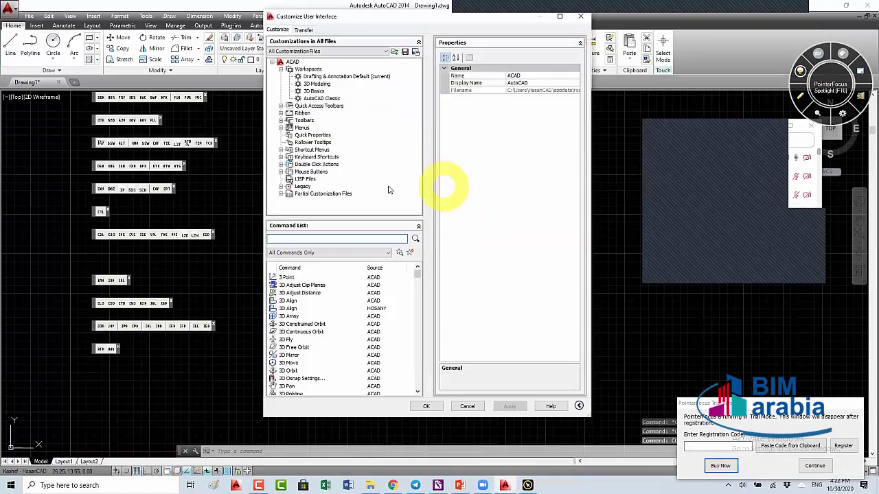
Filter to hosany.cuix and drag Additional Bars into HosanyTools directly under 3D Align
{"action": "left_click", "coordinate": [328, 51]}
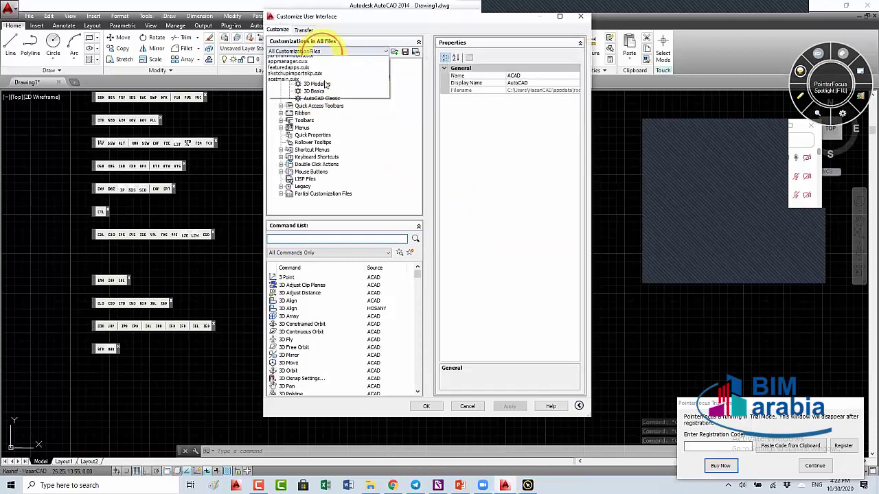
{"action": "left_click", "coordinate": [333, 136]}
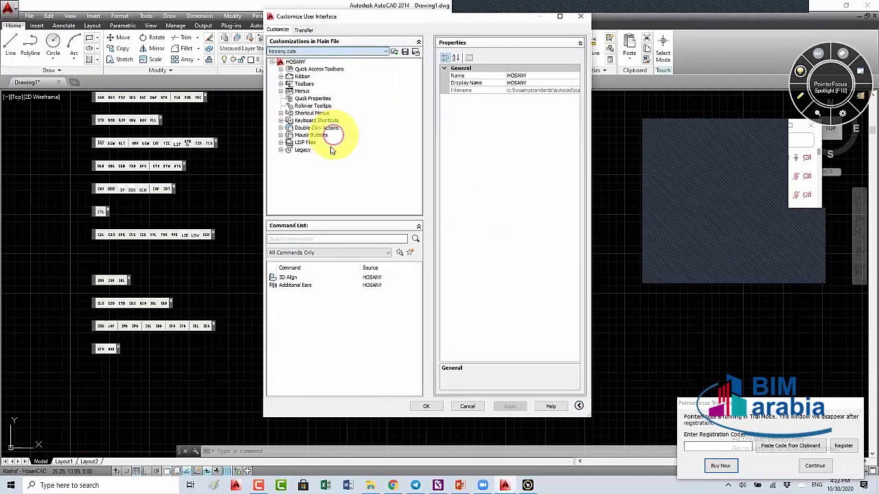
{"action": "left_click", "coordinate": [280, 91]}
{"action": "double_click", "coordinate": [316, 99]}
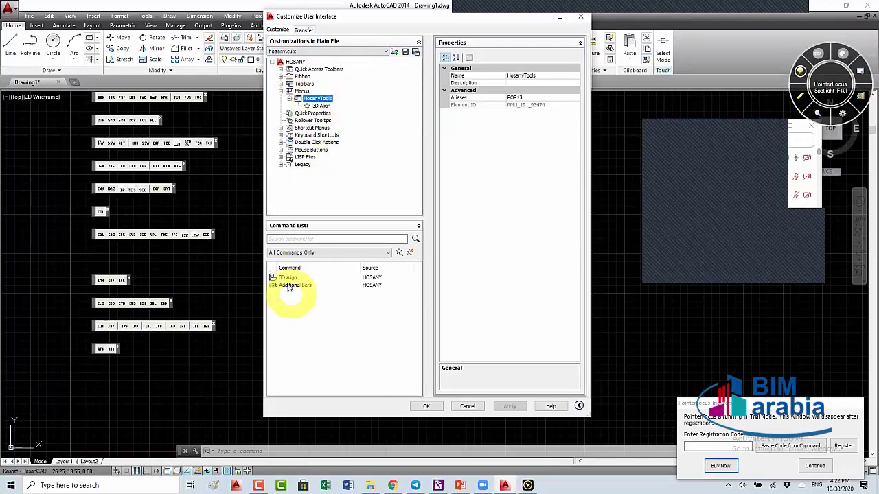
{"action": "left_click", "coordinate": [289, 286]}
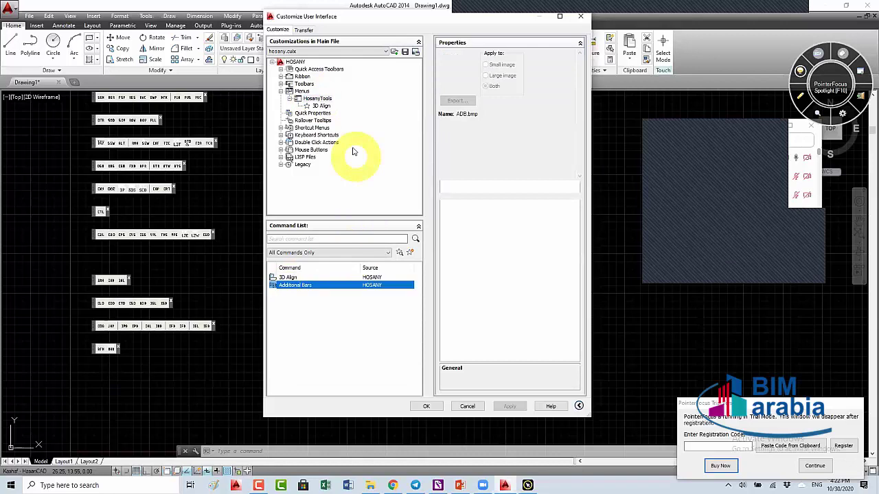
{"action": "left_click_drag", "start_coordinate": [354, 151], "coordinate": [338, 110]}
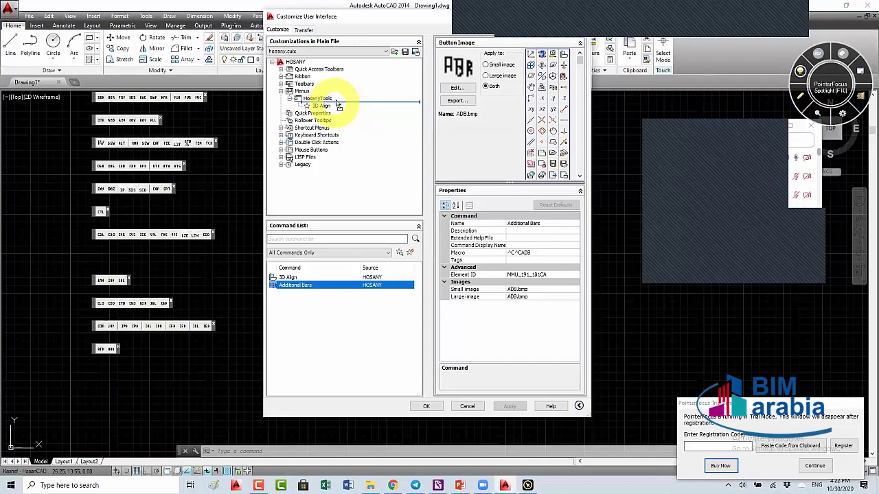
{"action": "left_click_drag", "start_coordinate": [338, 106], "coordinate": [336, 107]}
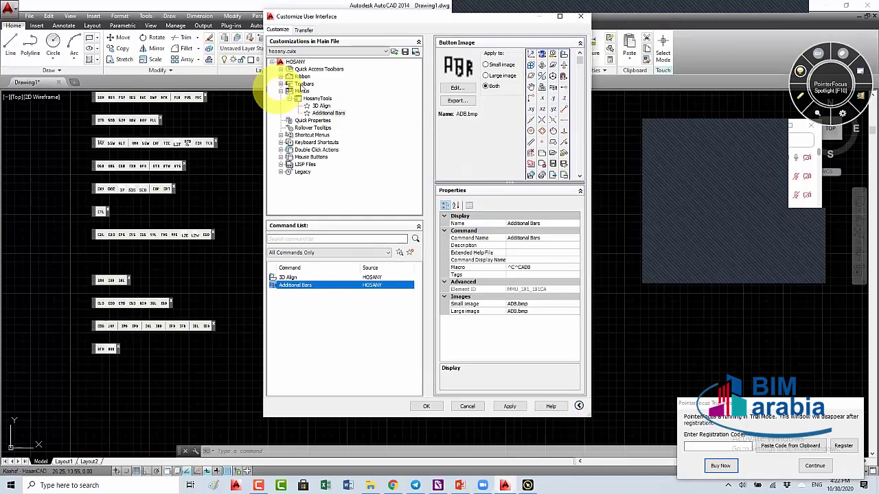
Create a new toolbar named STR and add Additional Bars to it
{"action": "right_click", "coordinate": [307, 85]}
{"action": "left_click", "coordinate": [340, 89]}
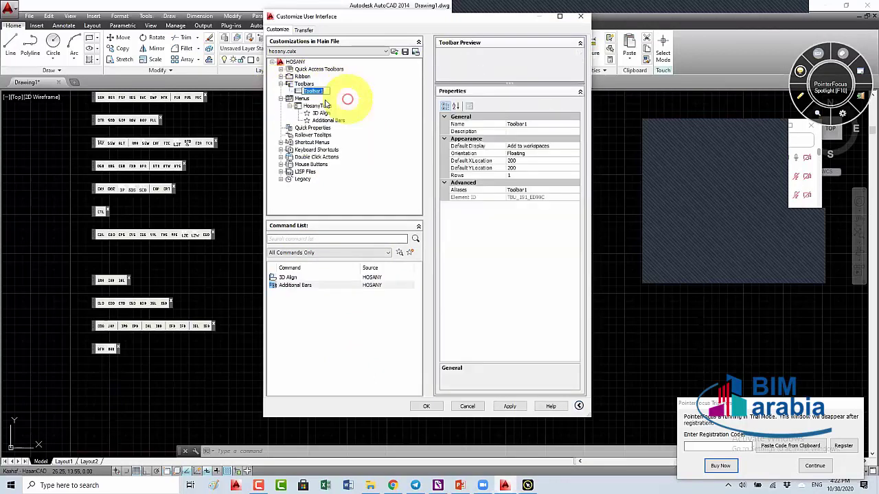
{"action": "key", "text": "shift"}
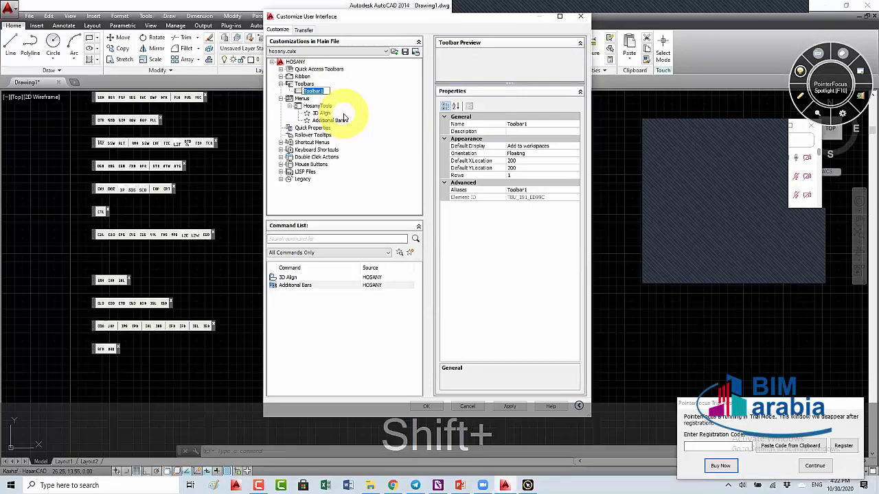
{"action": "type", "text": "STR"}
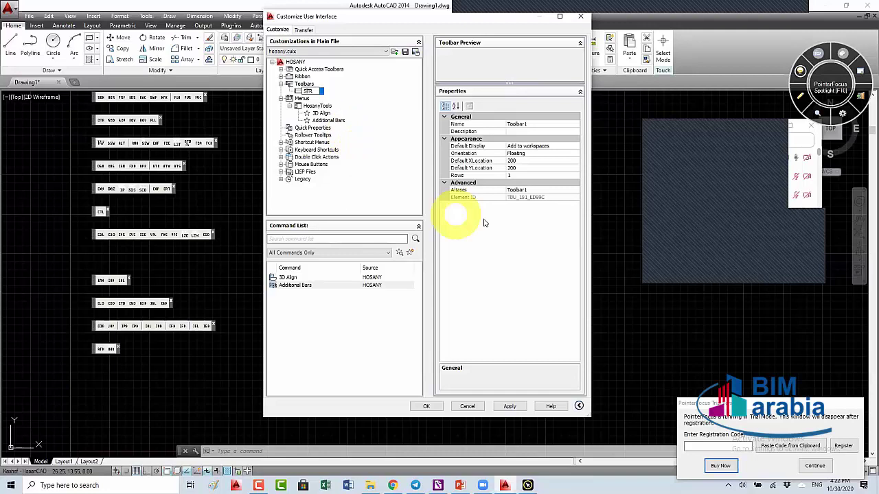
{"action": "left_click", "coordinate": [453, 237]}
{"action": "left_click", "coordinate": [308, 92]}
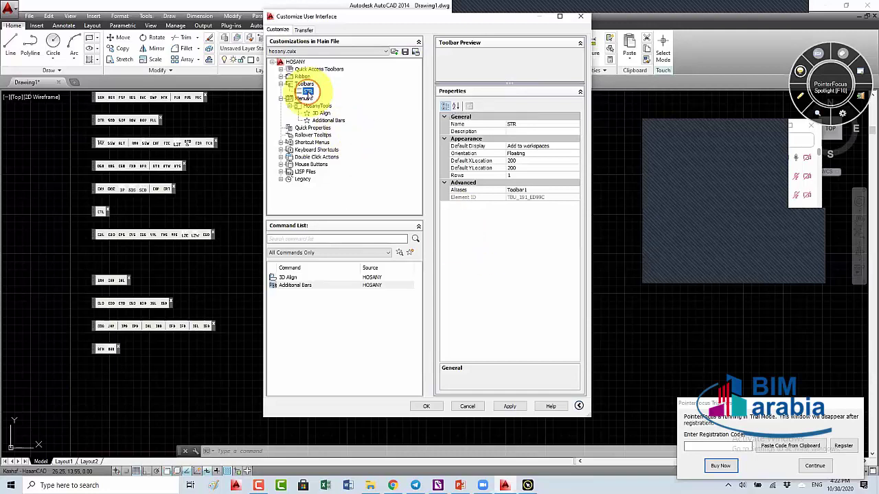
{"action": "left_click", "coordinate": [292, 285]}
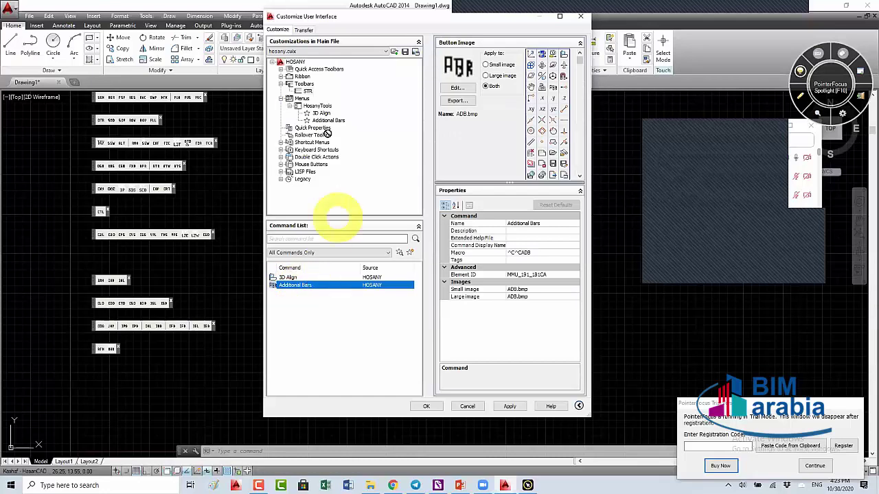
{"action": "left_click_drag", "start_coordinate": [327, 132], "coordinate": [323, 97]}
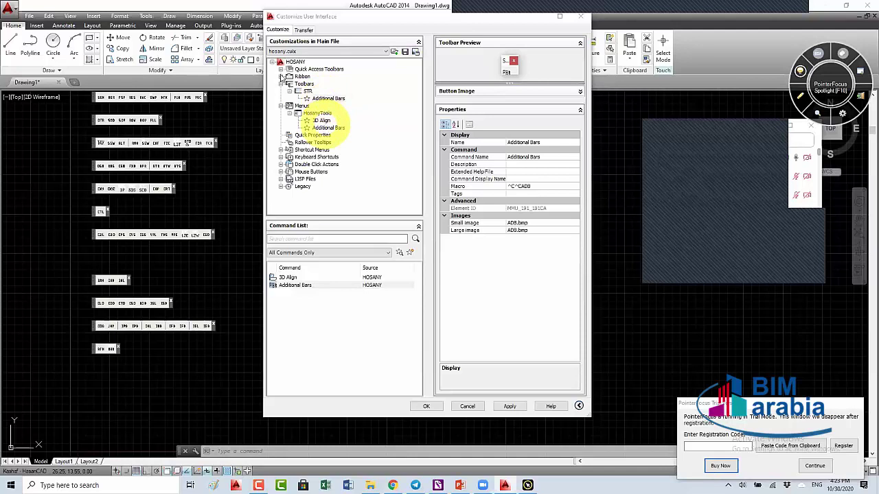
Add a new panel under Ribbon Panels
{"action": "left_click", "coordinate": [280, 76]}
{"action": "left_click", "coordinate": [309, 91]}
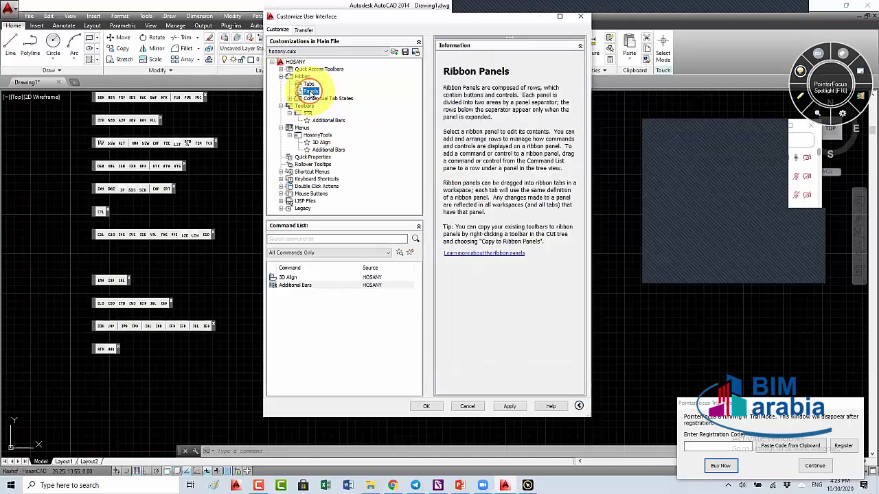
{"action": "right_click", "coordinate": [309, 91]}
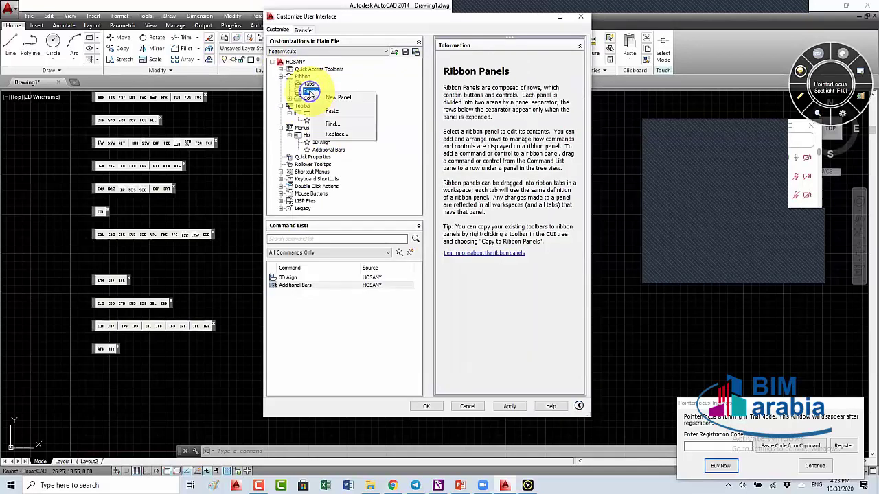
{"action": "left_click", "coordinate": [347, 98]}
{"action": "type", "text": "STR"}
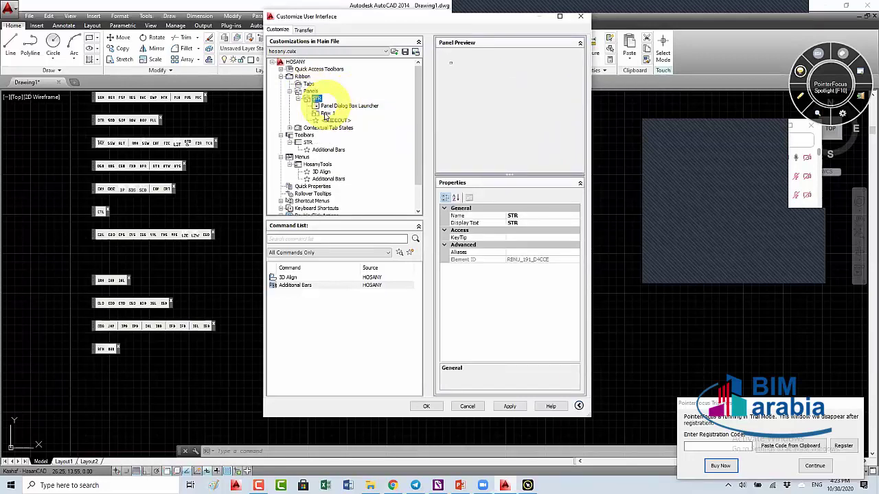
Name the panel STR and place Additional Bars in its Row 1
{"action": "left_click", "coordinate": [322, 98]}
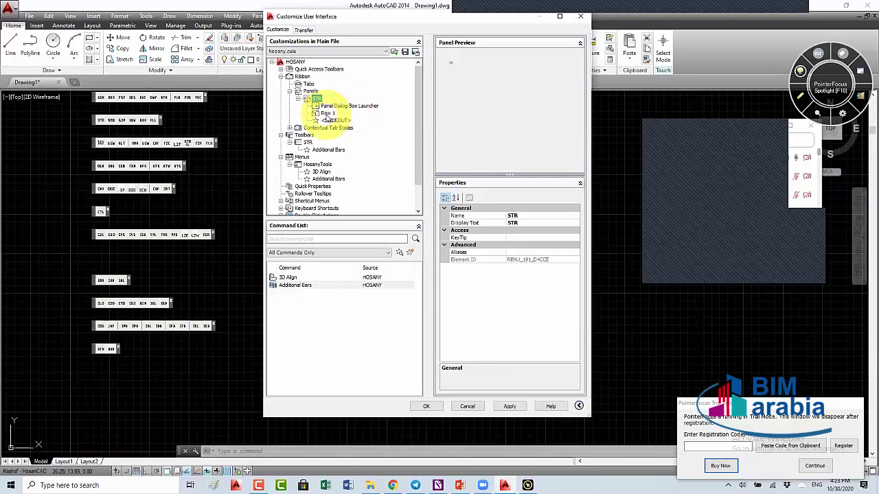
{"action": "left_click", "coordinate": [328, 113]}
{"action": "left_click", "coordinate": [290, 289]}
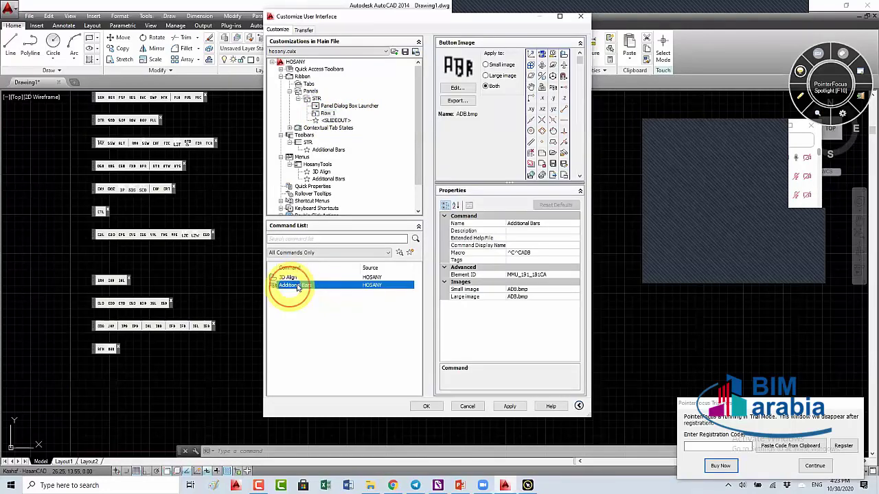
{"action": "left_click_drag", "start_coordinate": [297, 287], "coordinate": [327, 103]}
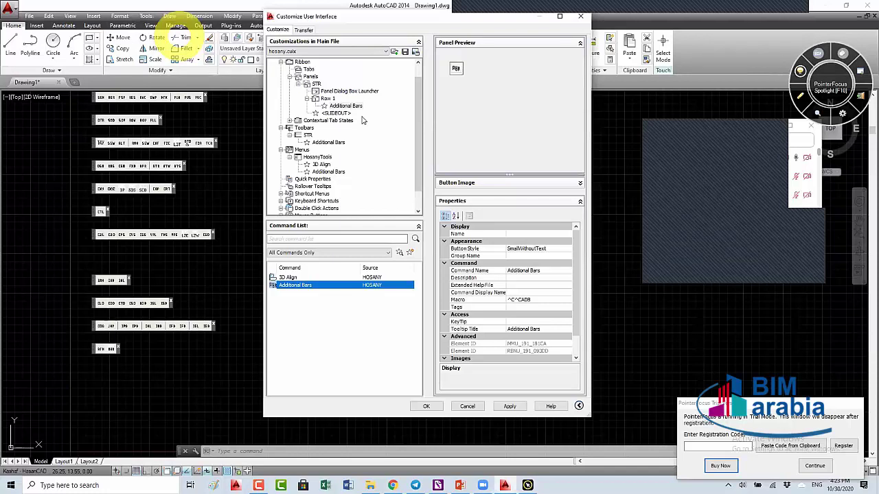
Add Row 2 to the STR panel and place 3D Align in it
{"action": "right_click", "coordinate": [329, 98]}
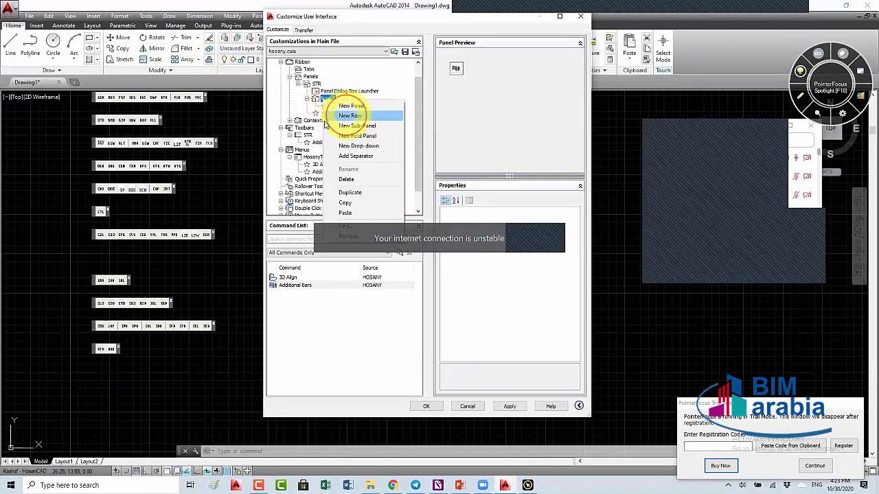
{"action": "left_click", "coordinate": [350, 115]}
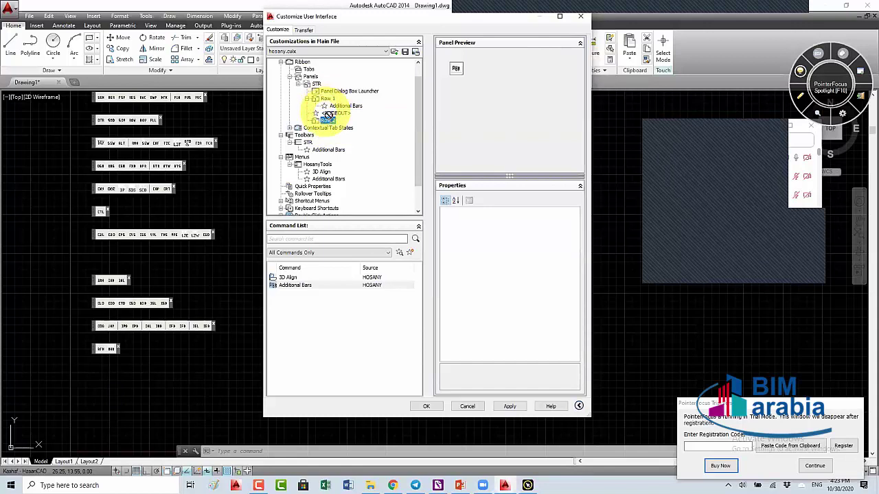
{"action": "left_click_drag", "start_coordinate": [328, 116], "coordinate": [330, 109]}
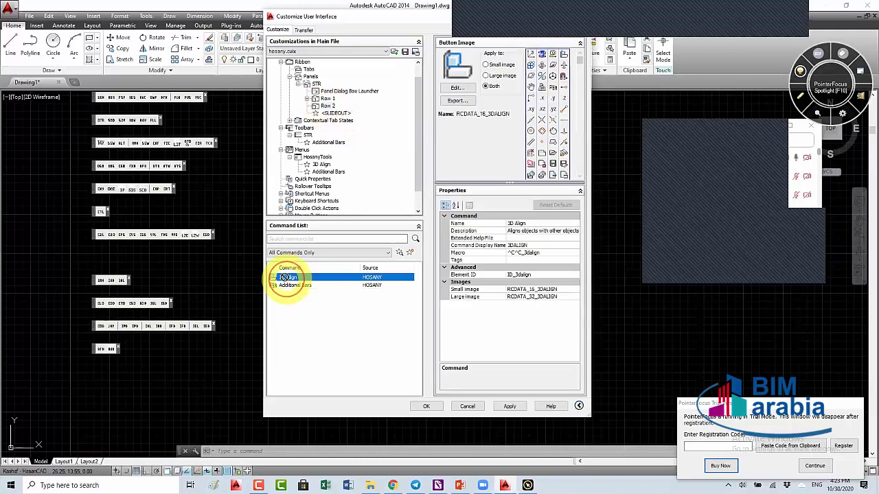
{"action": "mouse_move", "coordinate": [288, 277]}
{"action": "left_mouse_down"}
{"action": "mouse_move", "coordinate": [329, 85]}
{"action": "mouse_move", "coordinate": [337, 121]}
{"action": "left_mouse_up"}
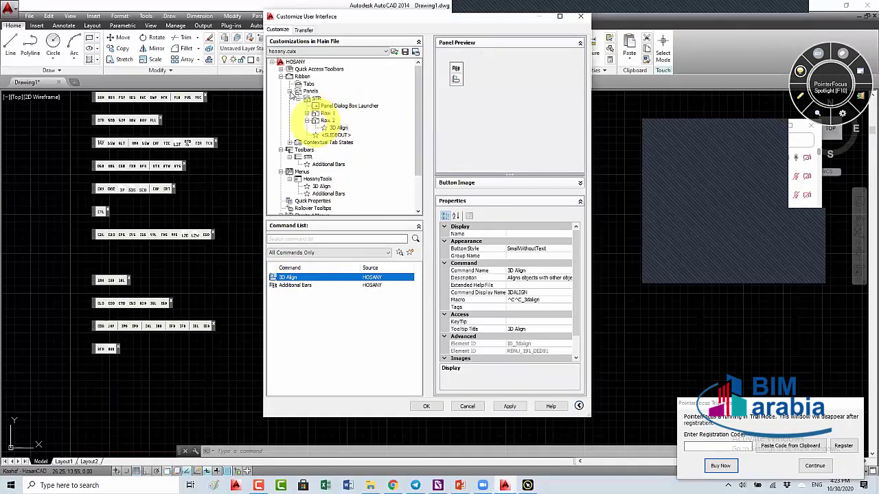
{"action": "left_click", "coordinate": [306, 91]}
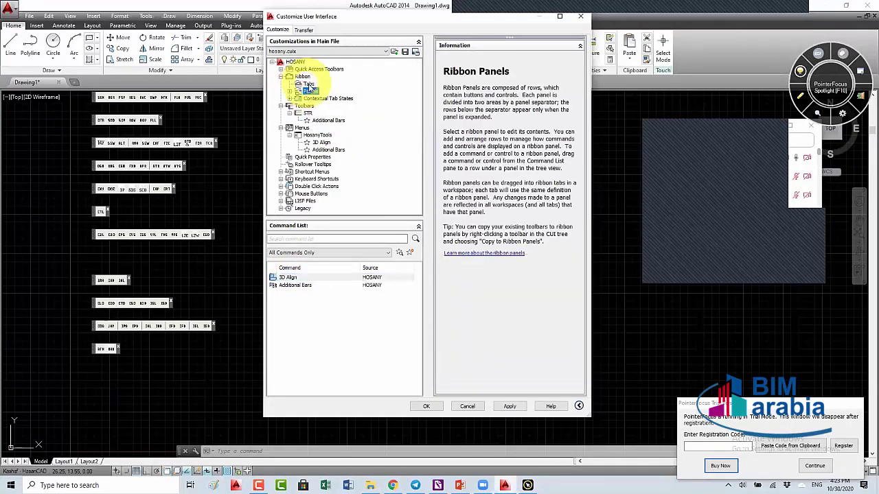
Review the Ribbon Tabs and Panels nodes and apply the changes so far
{"action": "left_click", "coordinate": [308, 84]}
{"action": "left_click", "coordinate": [290, 91]}
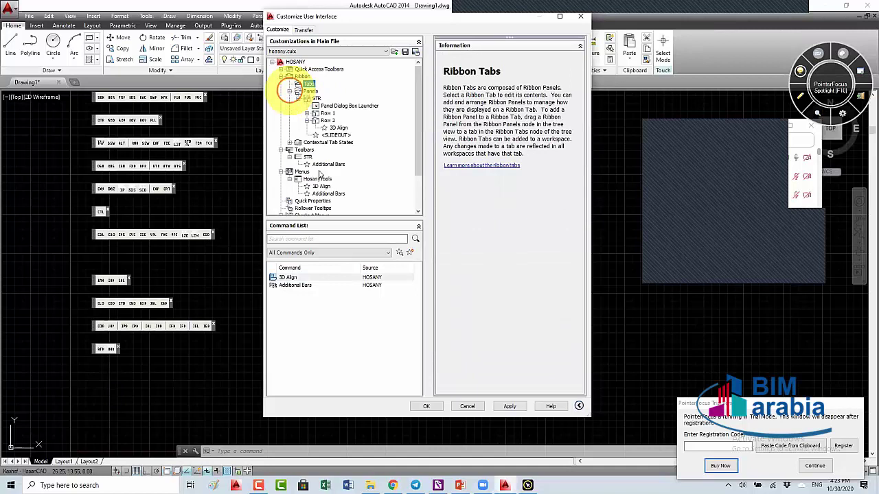
{"action": "left_click", "coordinate": [508, 407]}
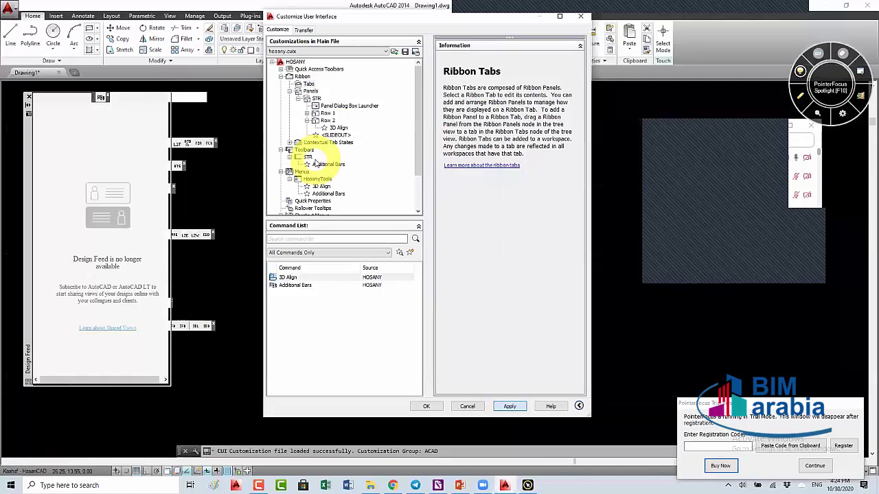
Drag the STR panel onto the Ribbon Tabs, apply again, and confirm with OK
{"action": "left_click", "coordinate": [307, 99]}
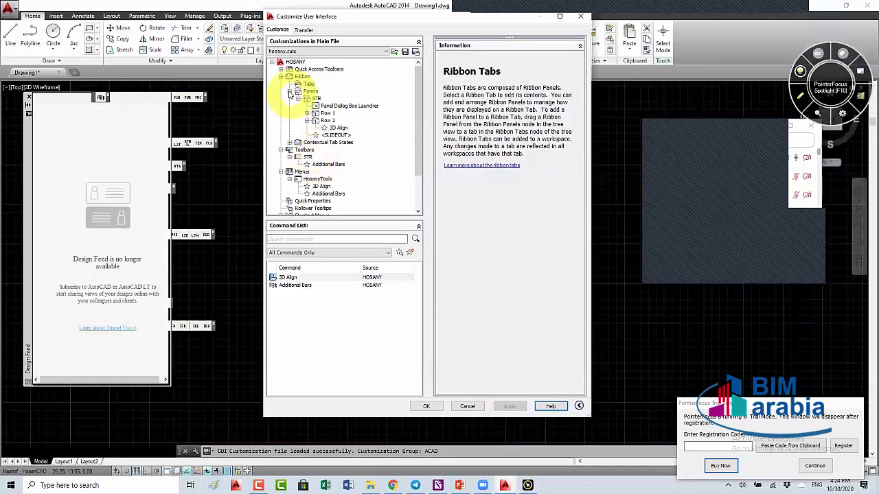
{"action": "left_click", "coordinate": [297, 90]}
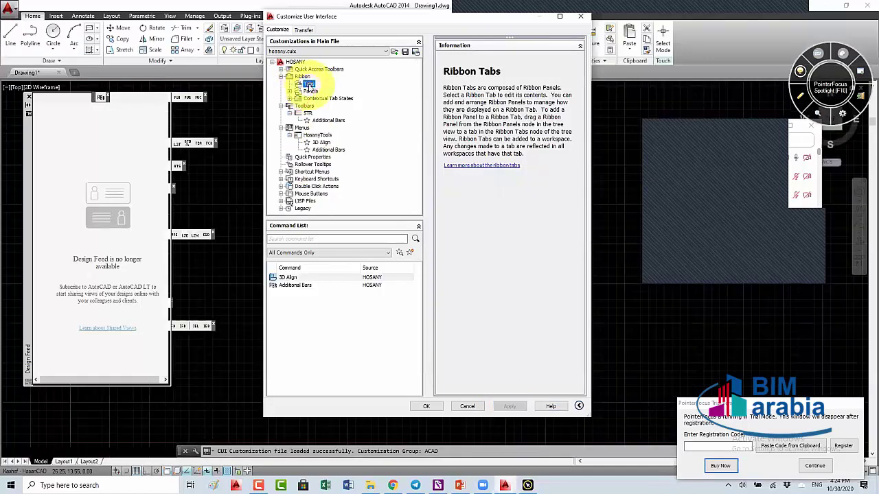
{"action": "left_click", "coordinate": [297, 91]}
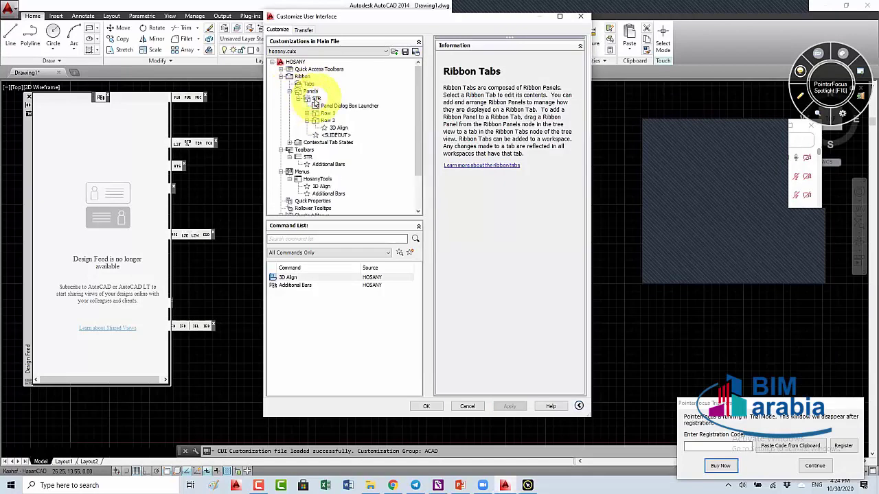
{"action": "left_click", "coordinate": [316, 99]}
{"action": "left_click_drag", "start_coordinate": [317, 99], "coordinate": [315, 83]}
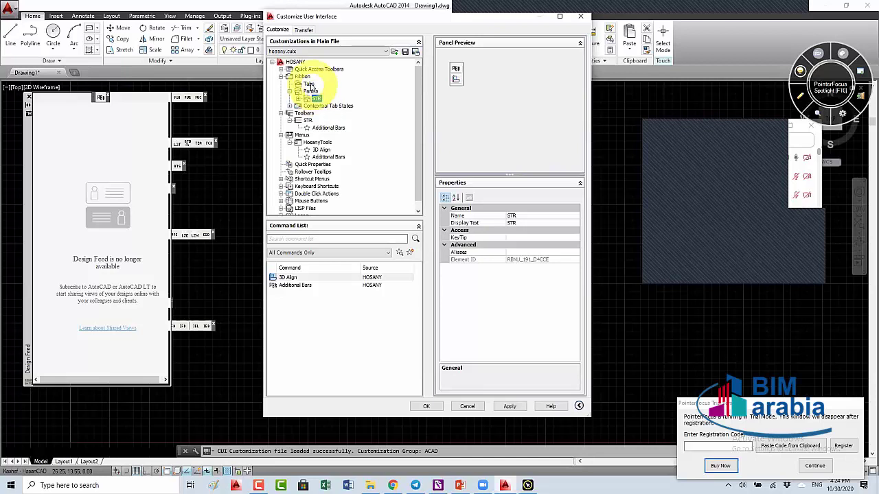
{"action": "left_click_drag", "start_coordinate": [315, 83], "coordinate": [310, 85]}
{"action": "left_click", "coordinate": [509, 406]}
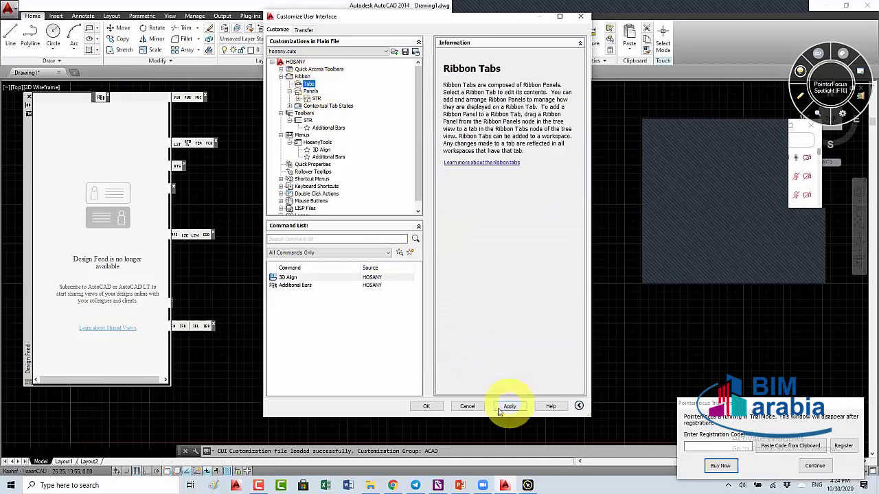
{"action": "left_click", "coordinate": [500, 406]}
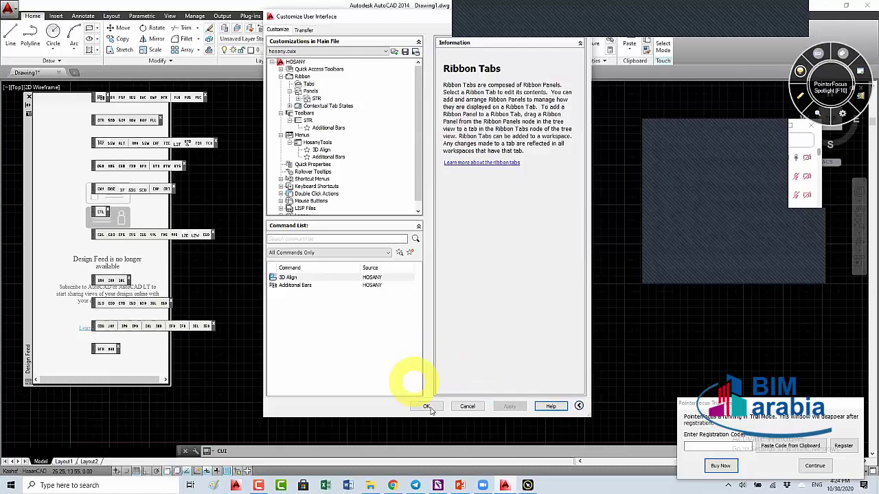
{"action": "left_click", "coordinate": [431, 409]}
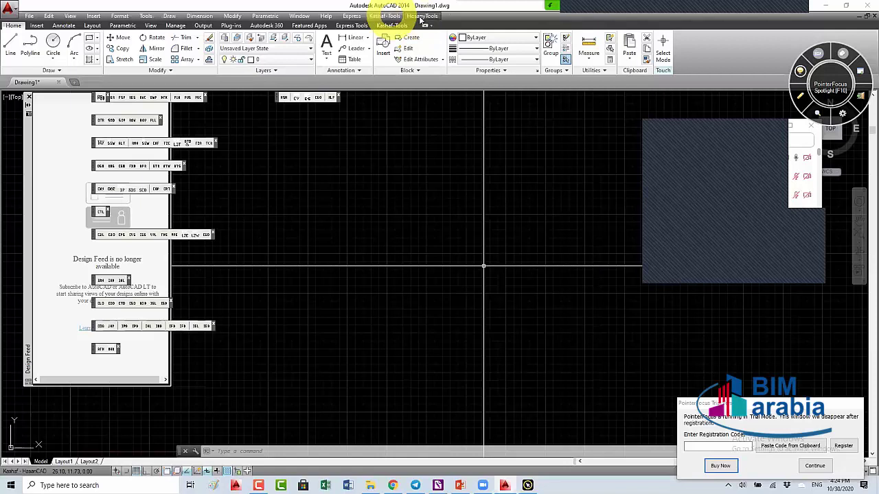
Check that HosanyTools lists 3D Align and Additional Bars, then dismiss the menu
{"action": "left_click", "coordinate": [420, 16]}
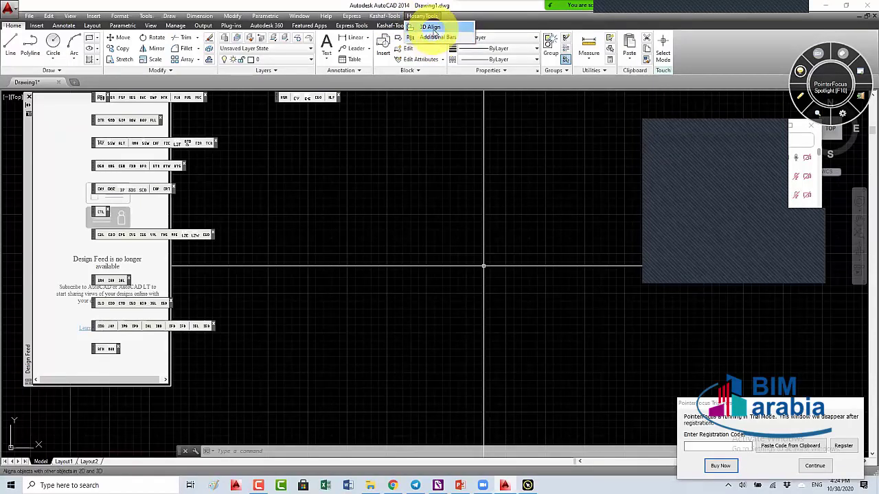
{"action": "left_click", "coordinate": [430, 27]}
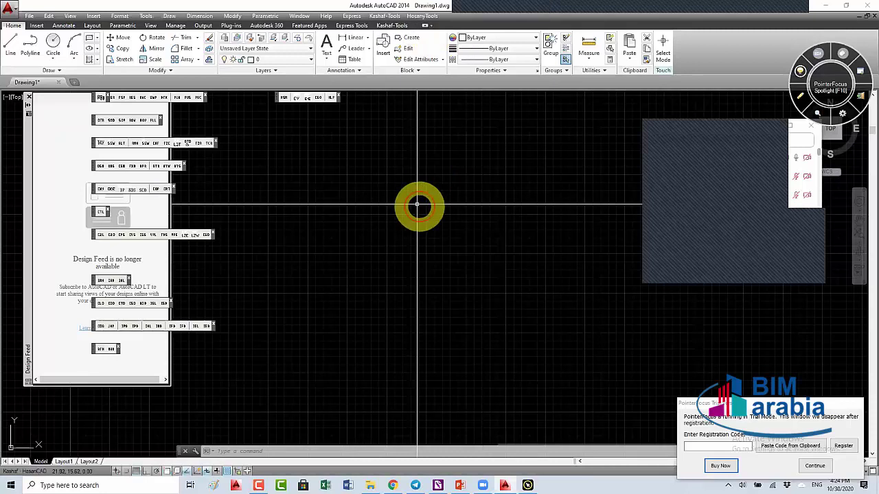
{"action": "left_click", "coordinate": [419, 206]}
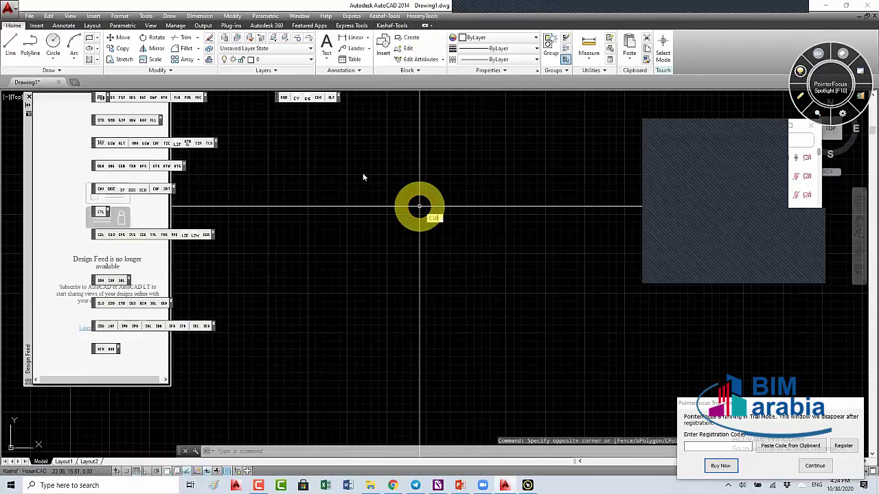
Open CUI on hosany.cuix and add a new sub-menu under HosanyTools
{"action": "type", "text": "cui"}
{"action": "key", "text": "Return"}
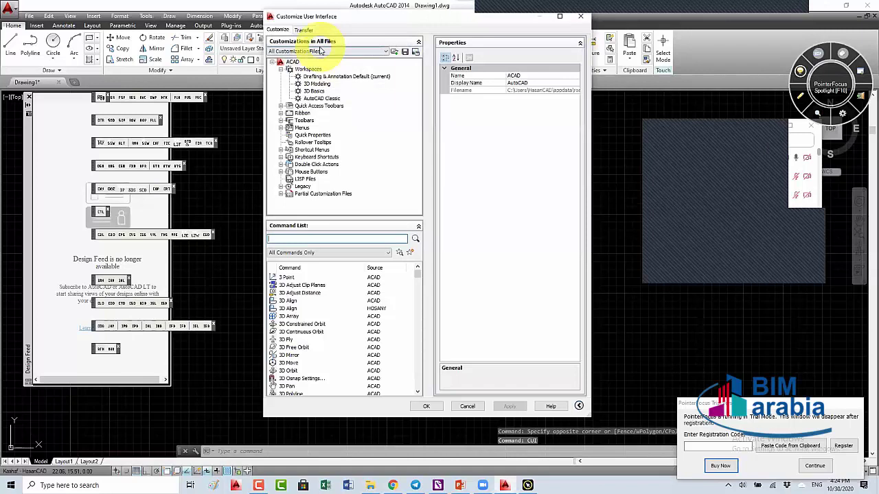
{"action": "left_click", "coordinate": [321, 50]}
{"action": "left_click", "coordinate": [281, 136]}
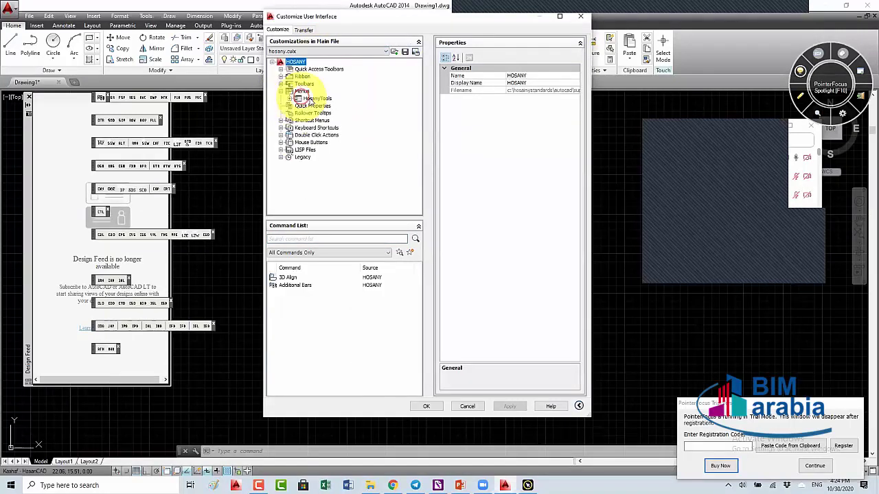
{"action": "double_click", "coordinate": [300, 90]}
{"action": "left_click", "coordinate": [316, 98]}
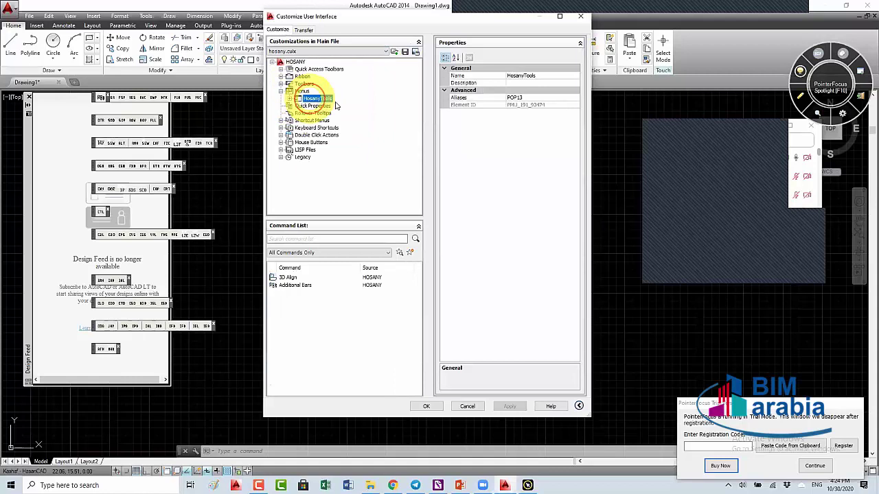
{"action": "right_click", "coordinate": [316, 98]}
{"action": "left_click", "coordinate": [363, 123]}
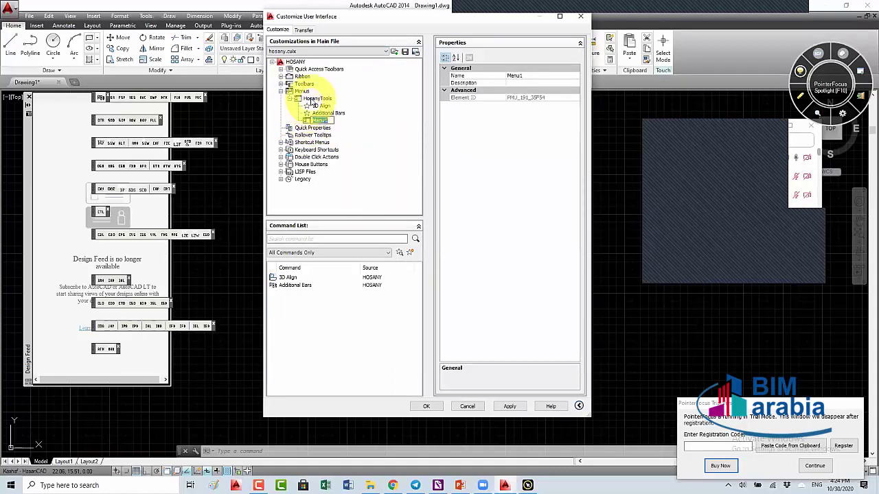
Move 3D Align below the new sub-menu and rename Menu1 to Text
{"action": "left_click", "coordinate": [317, 98]}
{"action": "left_click", "coordinate": [320, 113]}
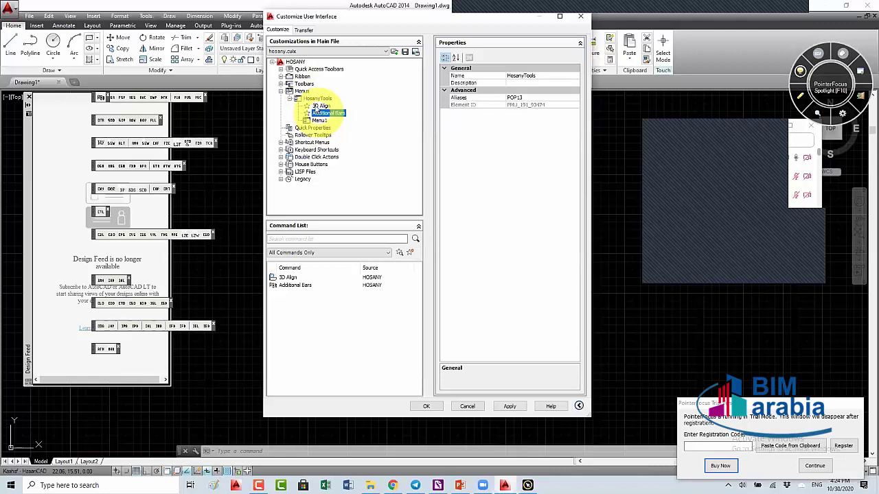
{"action": "left_click", "coordinate": [322, 106]}
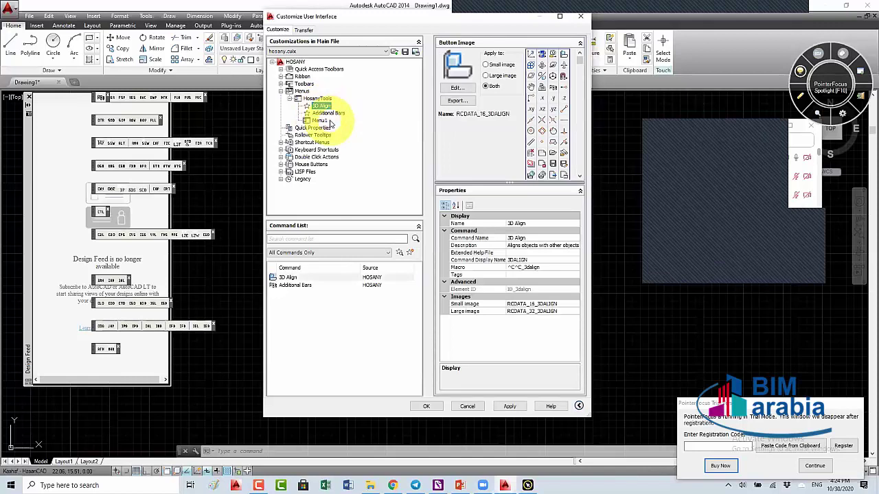
{"action": "left_click_drag", "start_coordinate": [321, 106], "coordinate": [322, 125]}
{"action": "left_click", "coordinate": [320, 114]}
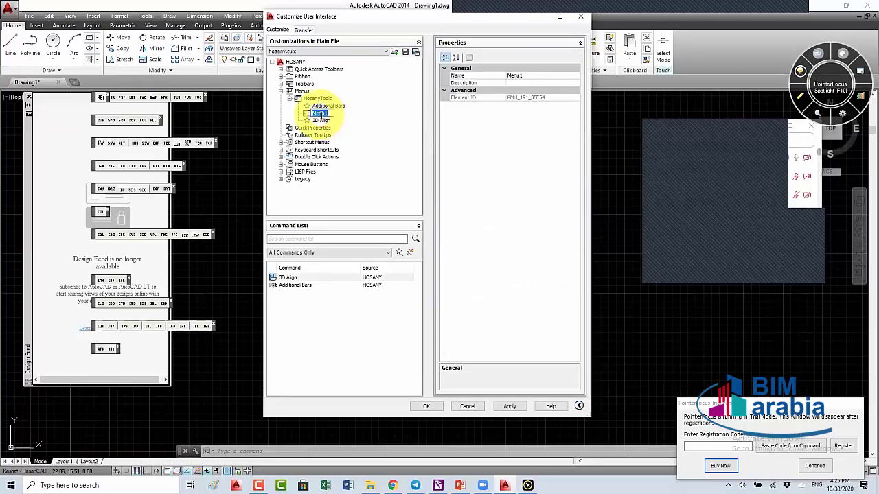
{"action": "left_click", "coordinate": [319, 113]}
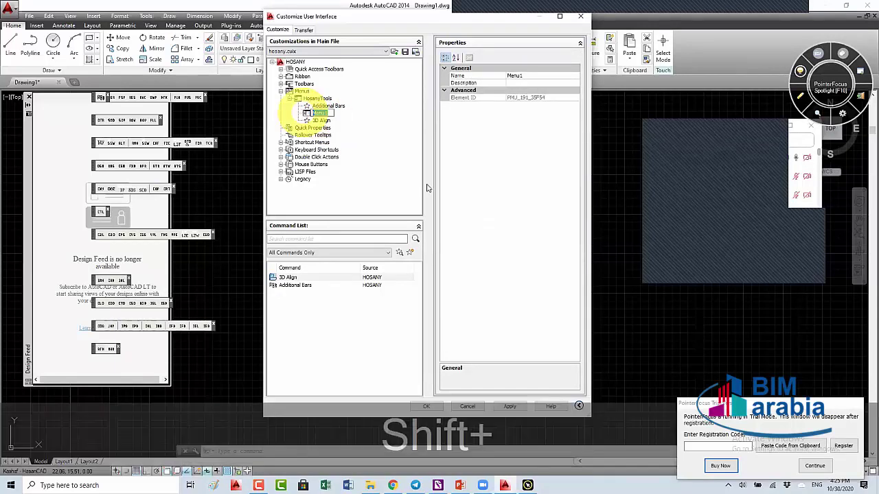
{"action": "key", "text": "BackSpace"}
{"action": "type", "text": "RT"}
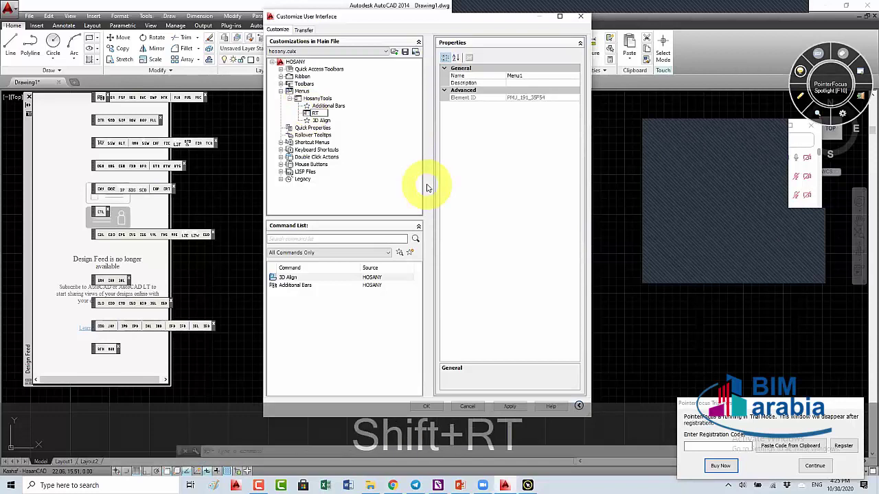
{"action": "type", "text": "TE"}
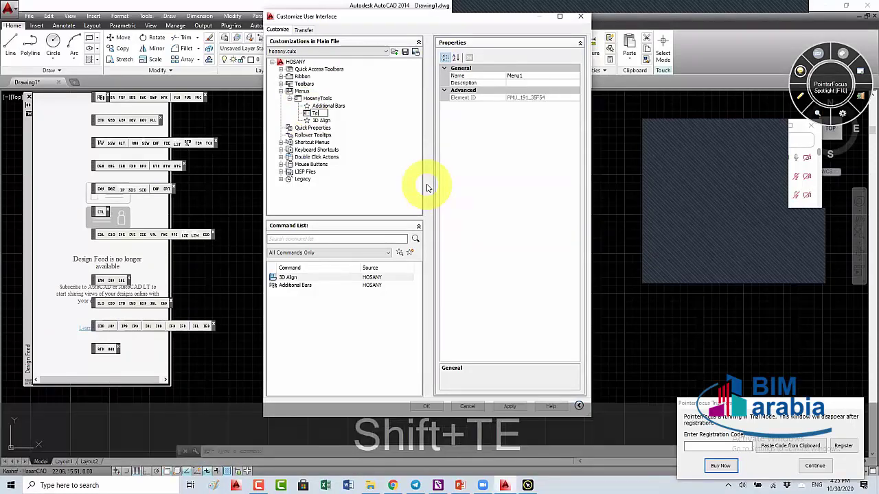
{"action": "type", "text": "X"}
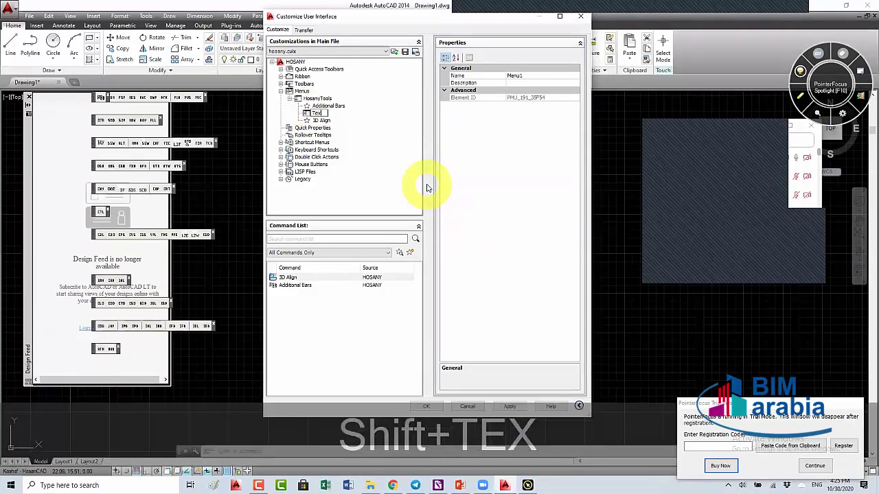
{"action": "type", "text": "T"}
{"action": "left_click", "coordinate": [379, 307]}
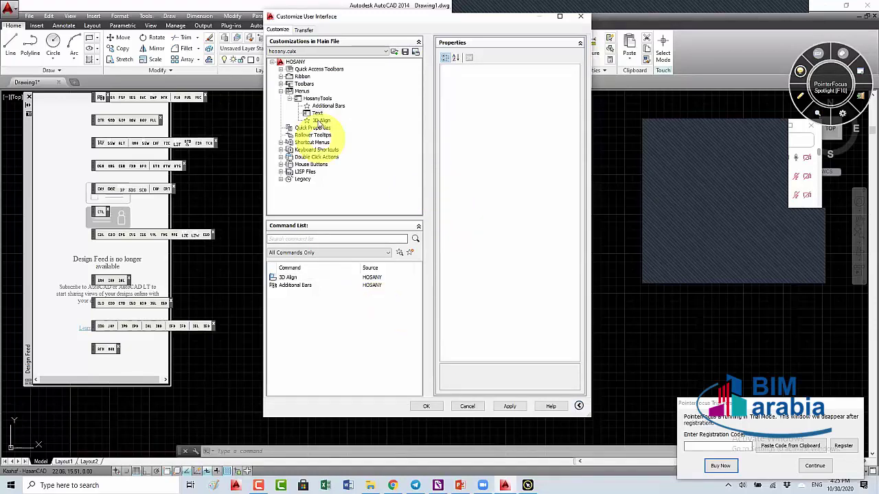
Reposition 3D Align relative to the Text sub-menu and apply the changes
{"action": "left_click", "coordinate": [320, 120]}
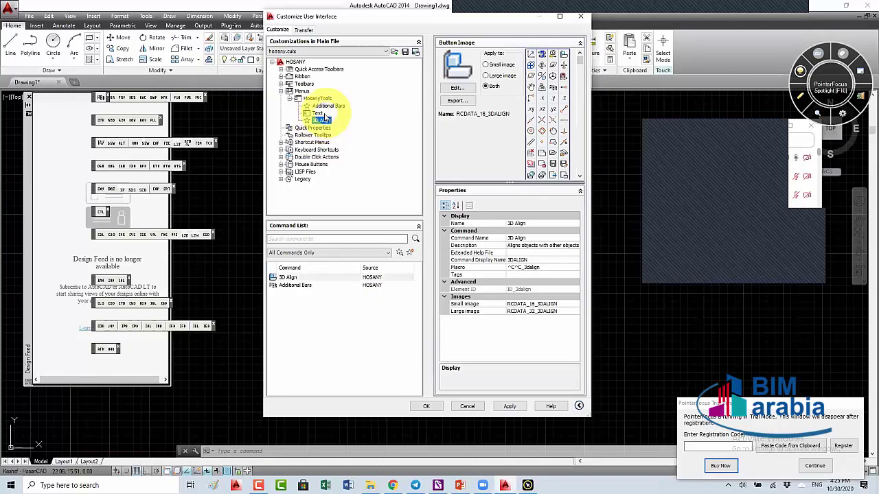
{"action": "left_click_drag", "start_coordinate": [318, 128], "coordinate": [320, 115]}
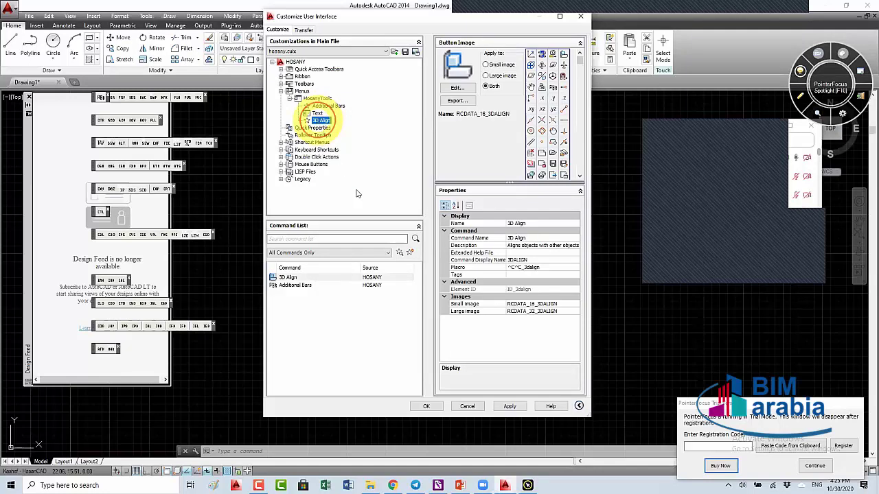
{"action": "left_click_drag", "start_coordinate": [320, 117], "coordinate": [357, 190]}
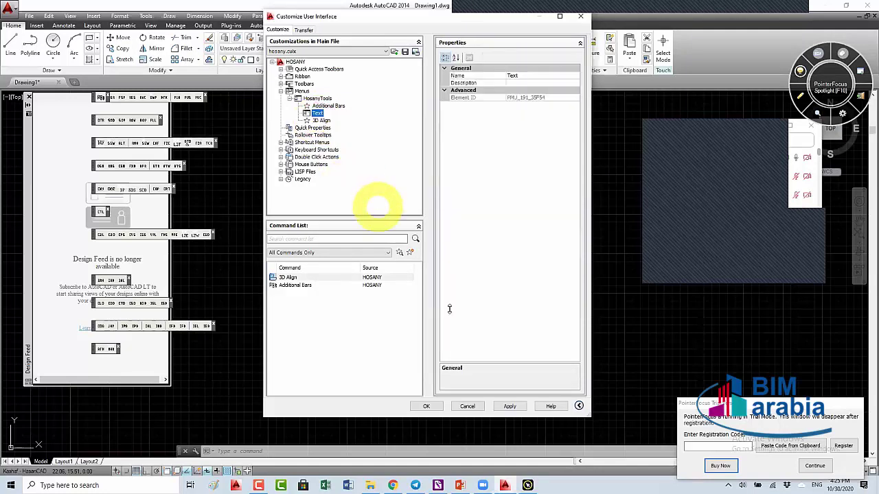
{"action": "left_click", "coordinate": [510, 406]}
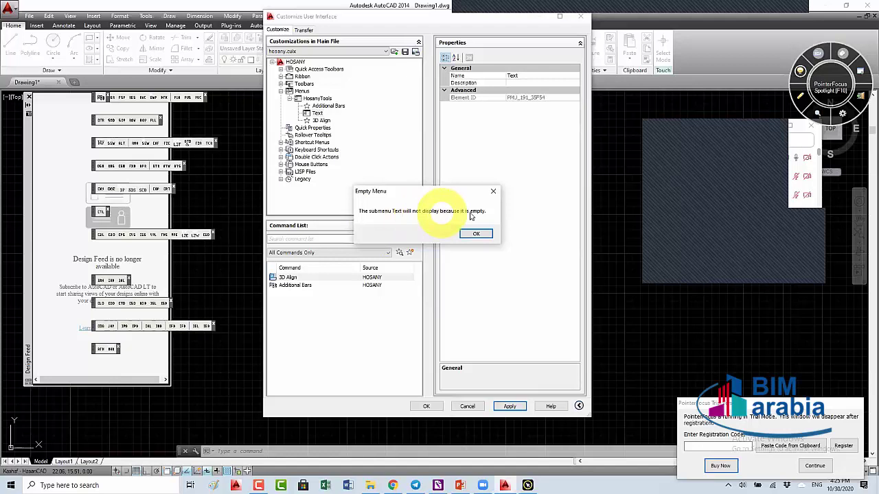
Accept the empty Text sub-menu warning, check the STR toolbar, and close the editor with OK
{"action": "left_click", "coordinate": [510, 406]}
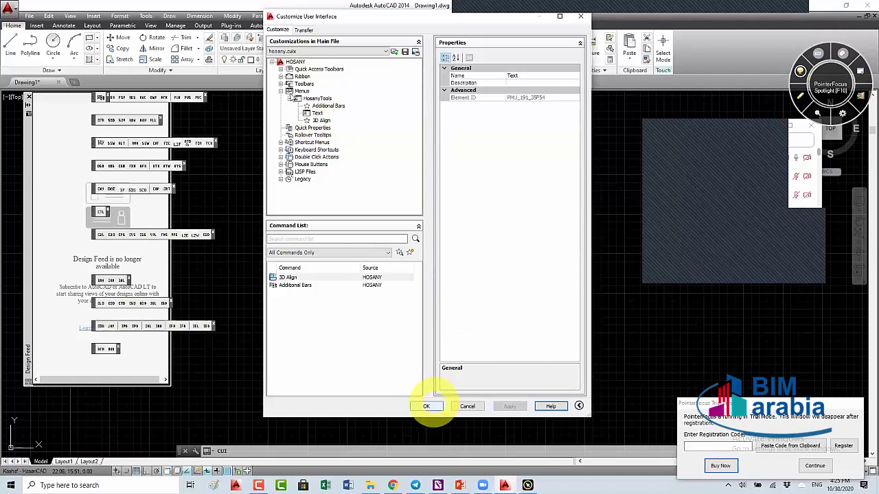
{"action": "left_click", "coordinate": [281, 83]}
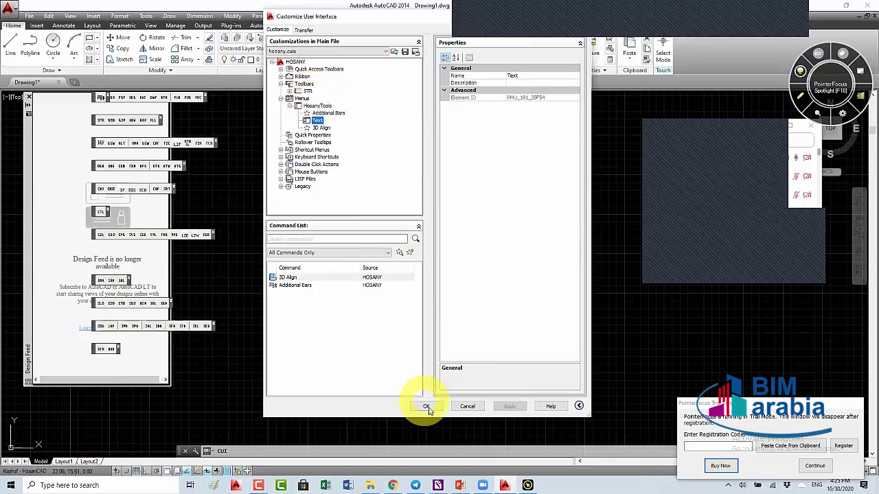
{"action": "left_click", "coordinate": [427, 407]}
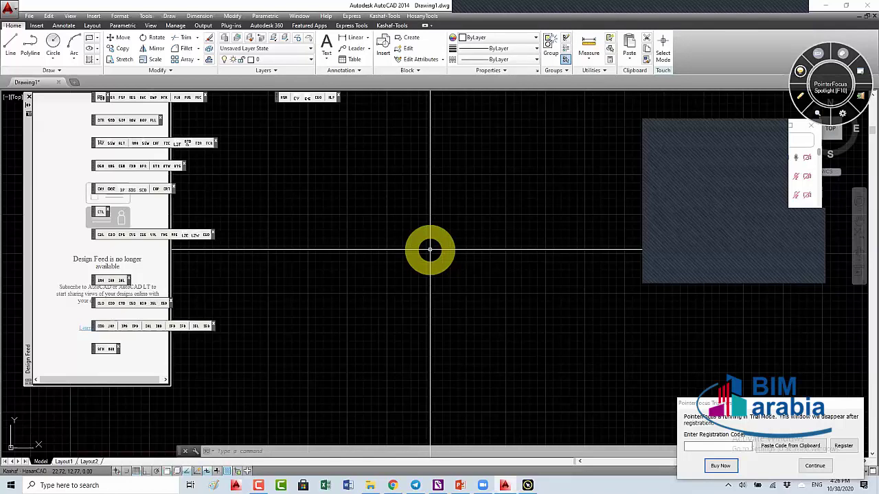
Close the Design Feed palette
{"action": "left_click", "coordinate": [29, 97]}
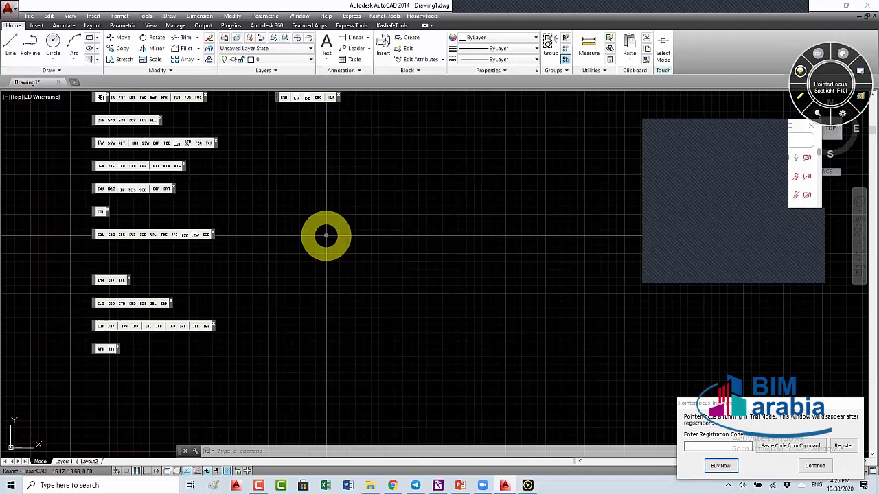
Open the Zoom meeting's Group Chat from More and scroll through the messages
{"action": "left_click", "coordinate": [728, 193]}
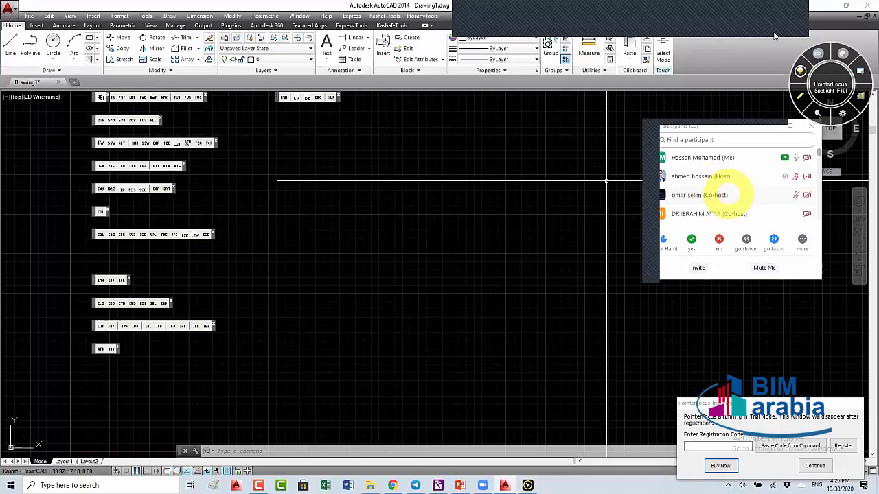
{"action": "left_click", "coordinate": [791, 12]}
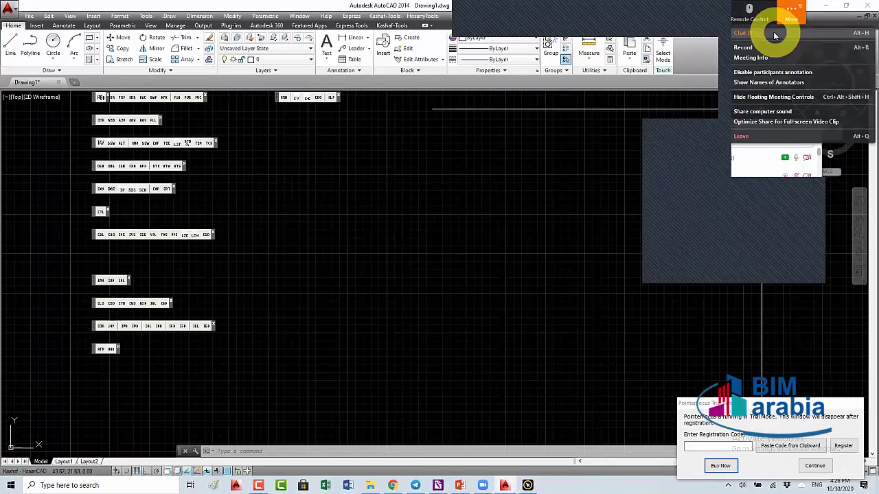
{"action": "left_click", "coordinate": [775, 33]}
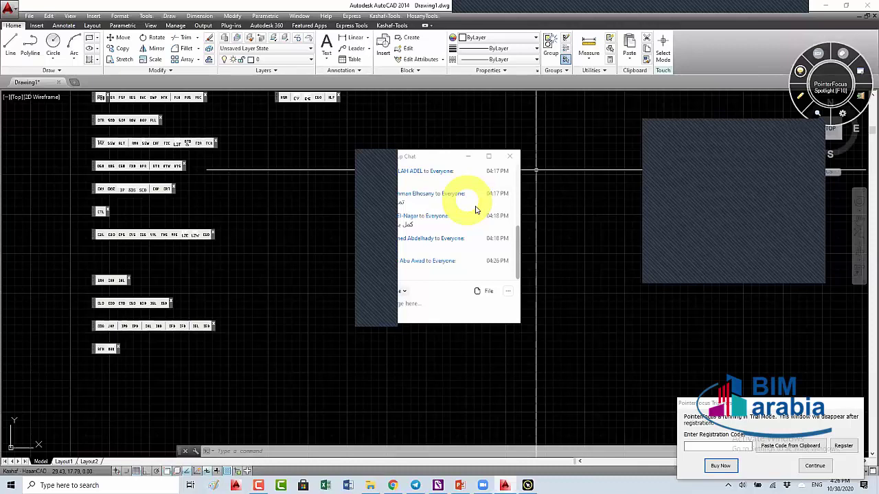
{"action": "scroll", "coordinate": [474, 206], "scroll_direction": "up", "scroll_amount": 2}
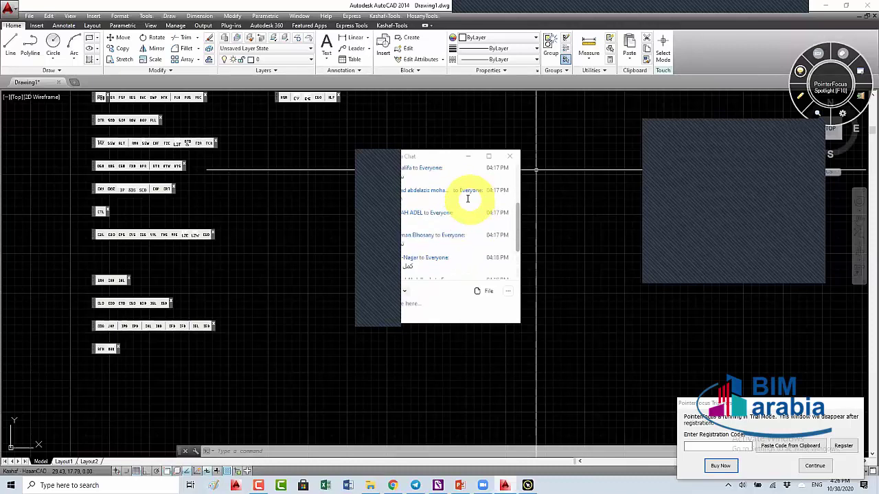
{"action": "scroll", "coordinate": [467, 199], "scroll_direction": "down", "scroll_amount": 1}
{"action": "scroll", "coordinate": [466, 204], "scroll_direction": "down", "scroll_amount": 1}
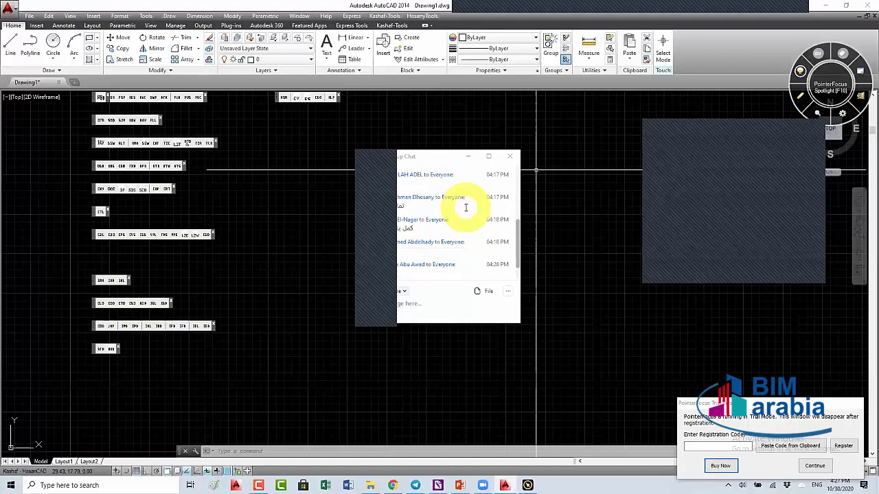
{"action": "scroll", "coordinate": [466, 210], "scroll_direction": "up", "scroll_amount": 3}
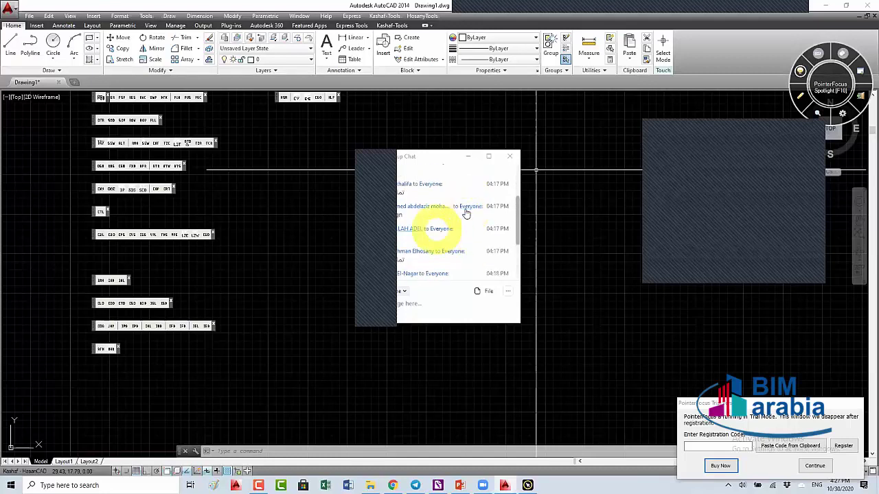
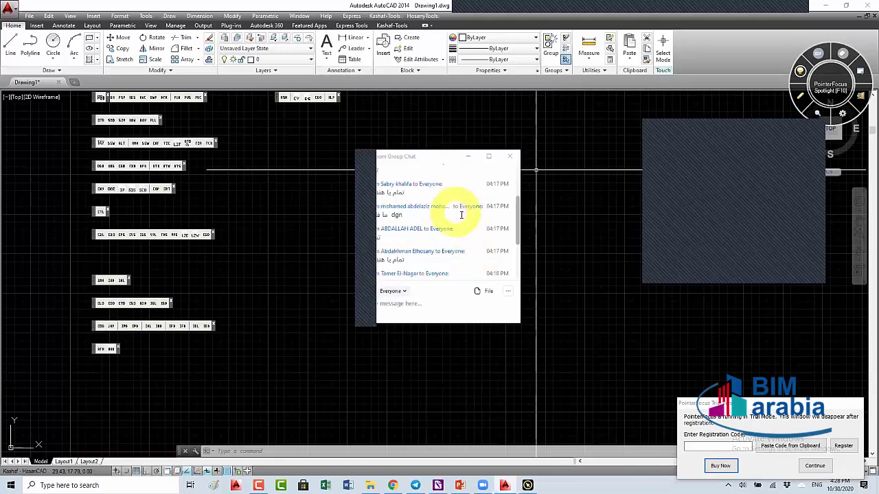
Scroll back through the Zoom group chat, then resize the panel shorter and lower on screen
{"action": "scroll", "coordinate": [456, 210], "scroll_direction": "down", "scroll_amount": 1}
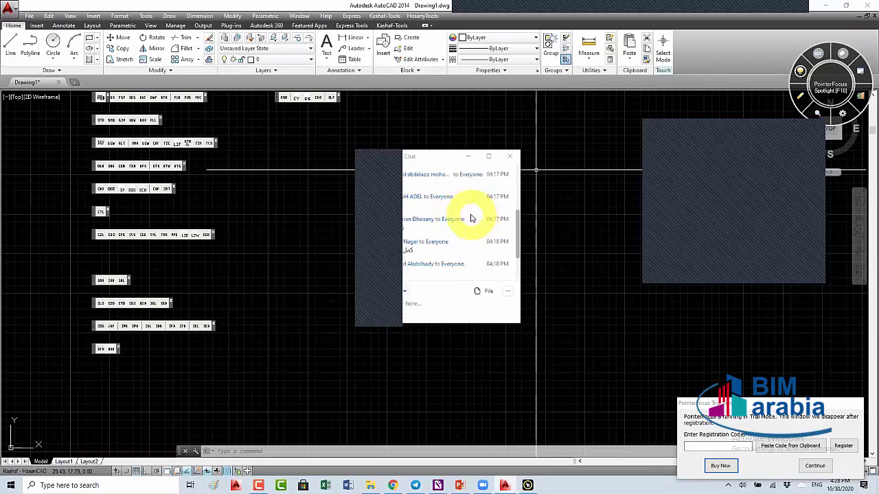
{"action": "scroll", "coordinate": [471, 218], "scroll_direction": "down", "scroll_amount": 1}
{"action": "scroll", "coordinate": [471, 217], "scroll_direction": "down", "scroll_amount": 1}
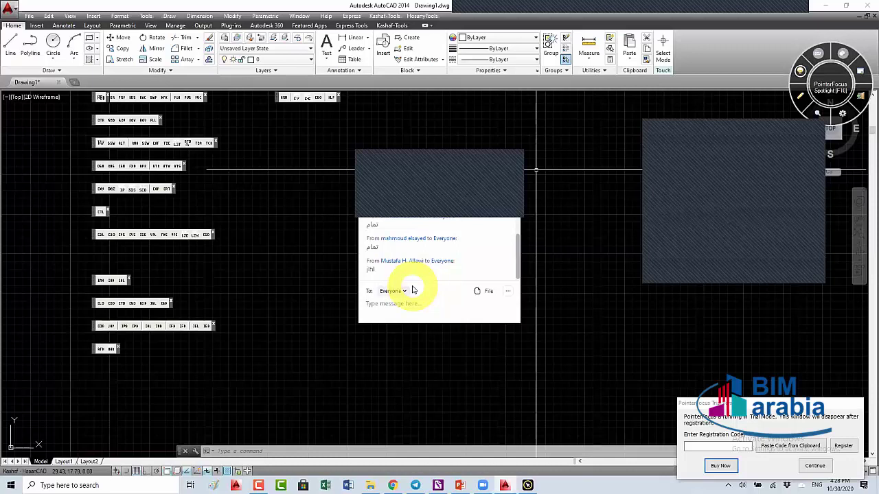
{"action": "left_click", "coordinate": [413, 288]}
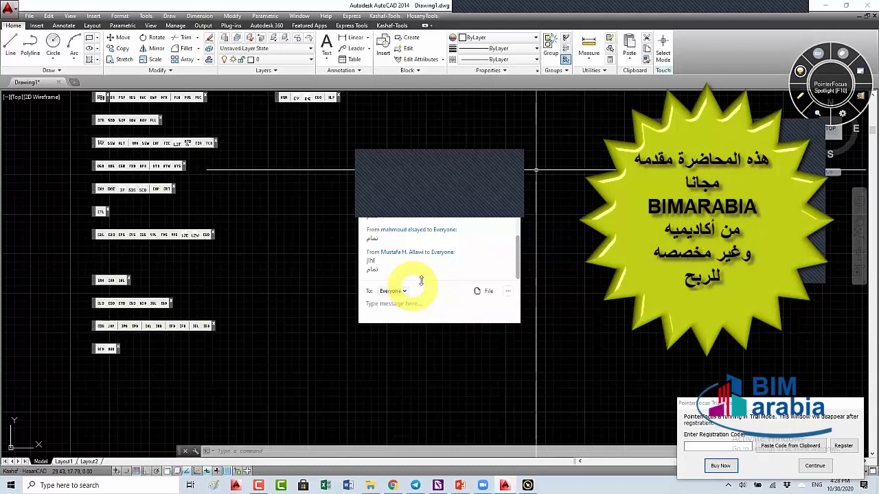
{"action": "left_click_drag", "start_coordinate": [420, 281], "coordinate": [422, 234]}
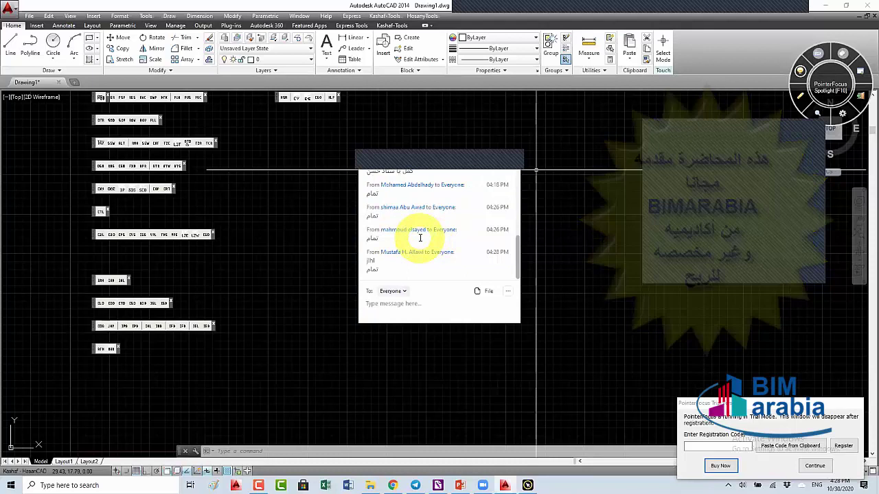
{"action": "left_click", "coordinate": [356, 280]}
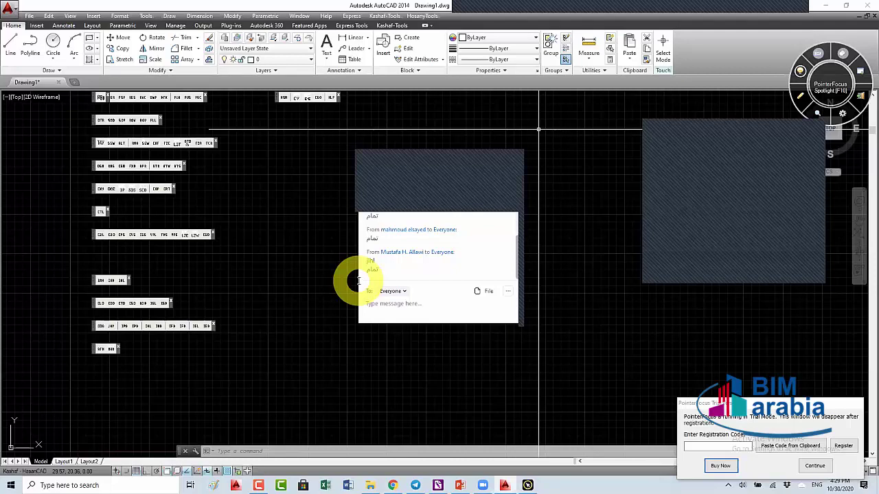
{"action": "mouse_move", "coordinate": [357, 279]}
{"action": "left_mouse_down"}
{"action": "mouse_move", "coordinate": [285, 296]}
{"action": "mouse_move", "coordinate": [323, 322]}
{"action": "mouse_move", "coordinate": [322, 396]}
{"action": "left_mouse_up"}
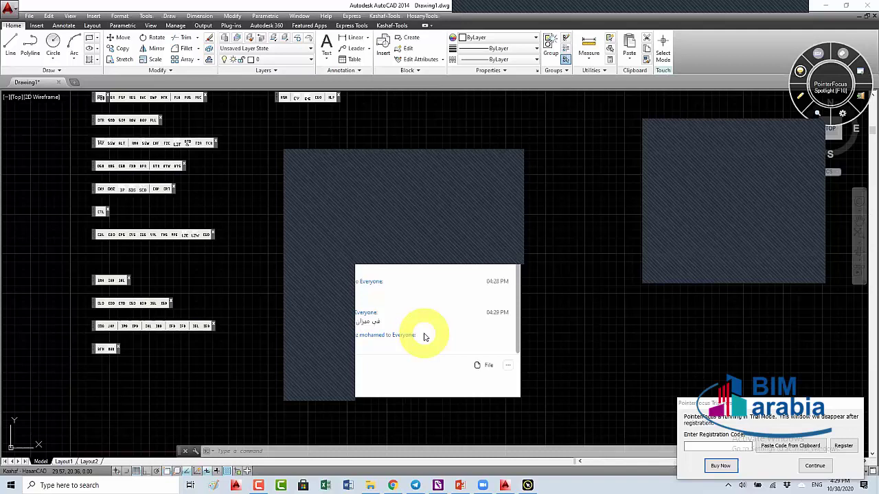
Load lee-mac.com in Chrome's Facebook tab
{"action": "left_click", "coordinate": [392, 485]}
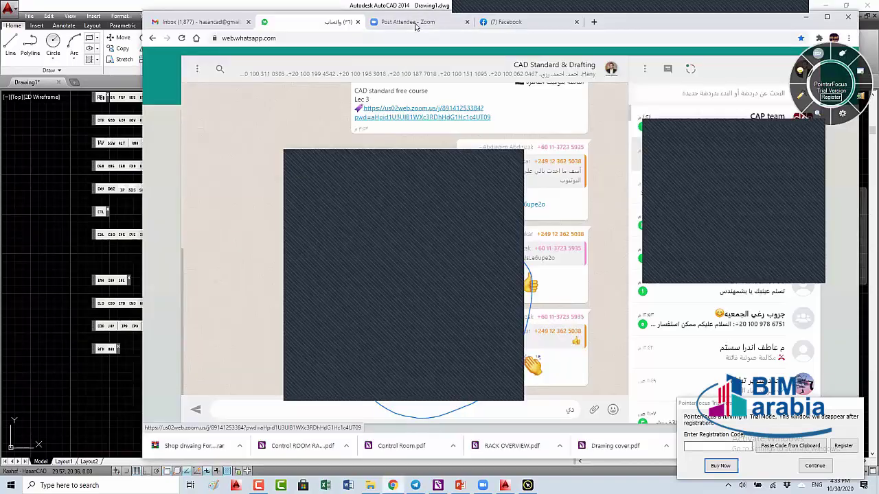
{"action": "left_click", "coordinate": [515, 25]}
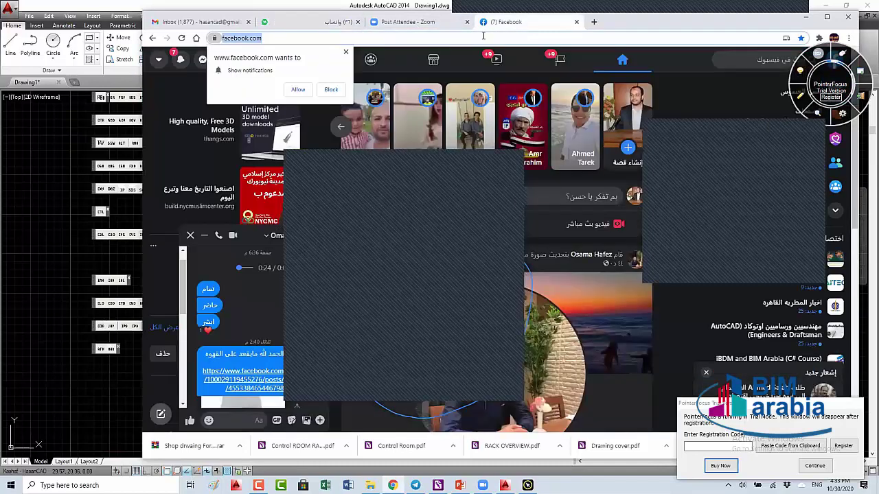
{"action": "type", "text": "lee-mac.com"}
{"action": "key", "text": "Return"}
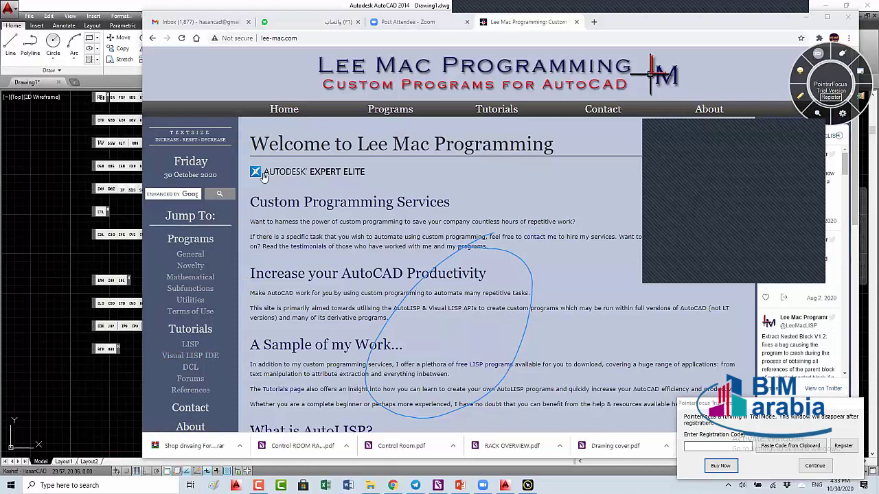
Jump from the Lee Mac homepage to the Tutorials page's Programming References list
{"action": "left_click", "coordinate": [301, 38]}
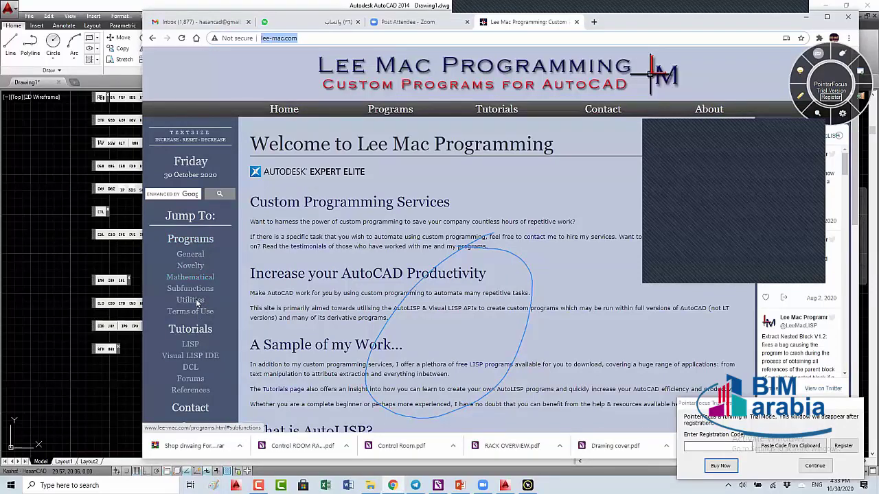
{"action": "scroll", "coordinate": [197, 303], "scroll_direction": "down", "scroll_amount": 3}
{"action": "scroll", "coordinate": [191, 296], "scroll_direction": "up", "scroll_amount": 2}
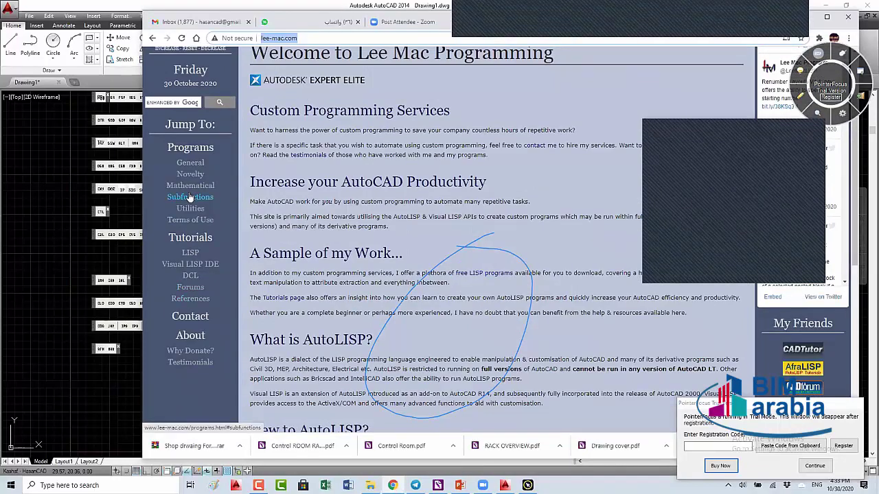
{"action": "left_click", "coordinate": [189, 298]}
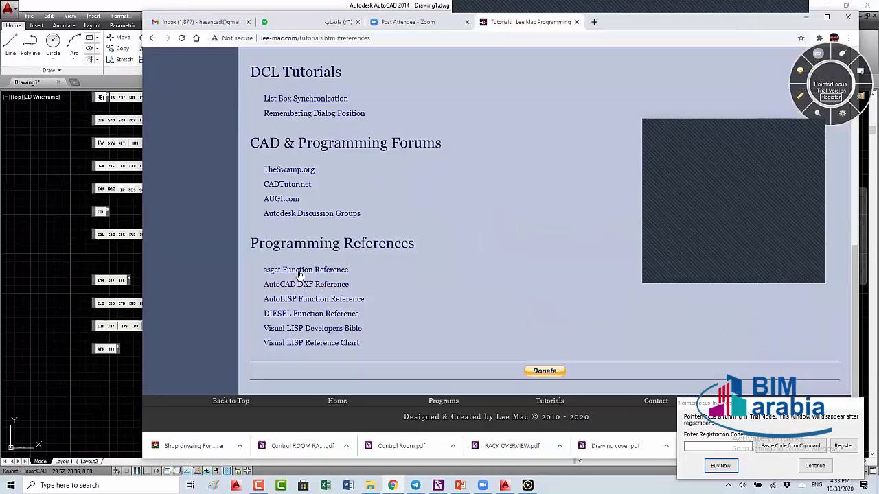
Open the ssget Function Reference page and skim down through its contents
{"action": "left_click", "coordinate": [299, 272]}
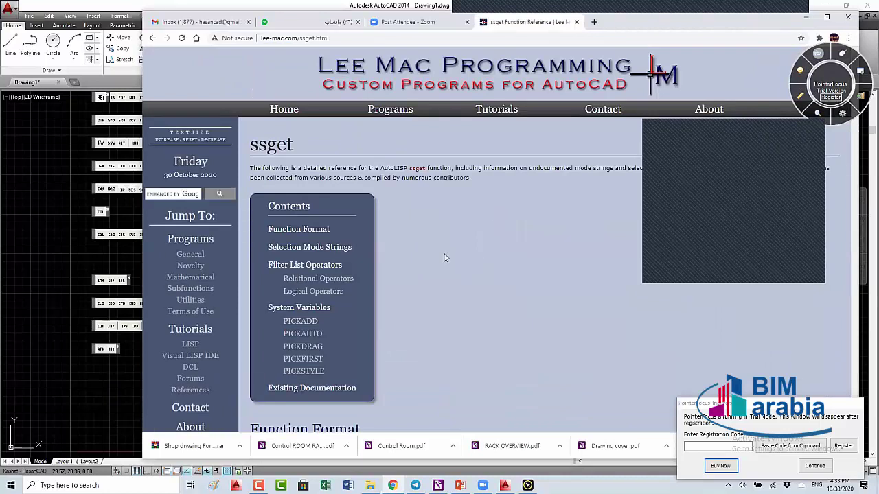
{"action": "scroll", "coordinate": [455, 272], "scroll_direction": "down", "scroll_amount": 3}
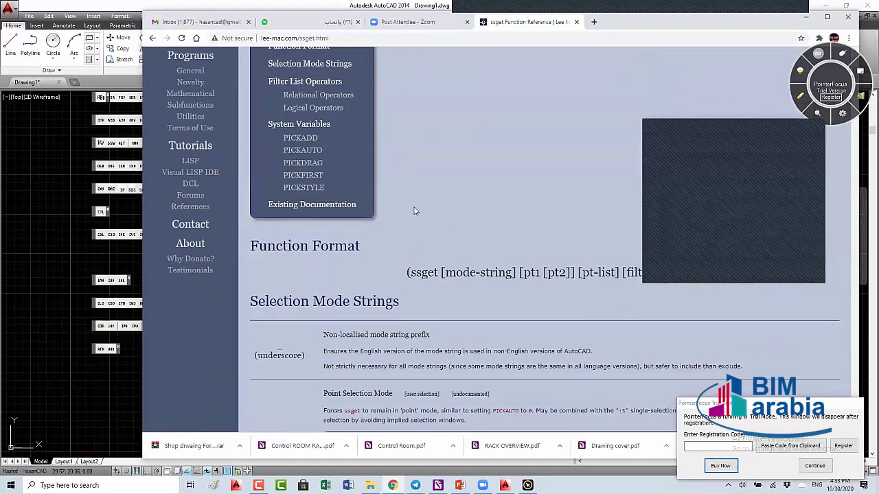
{"action": "scroll", "coordinate": [414, 211], "scroll_direction": "down", "scroll_amount": 3}
{"action": "scroll", "coordinate": [410, 224], "scroll_direction": "down", "scroll_amount": 2}
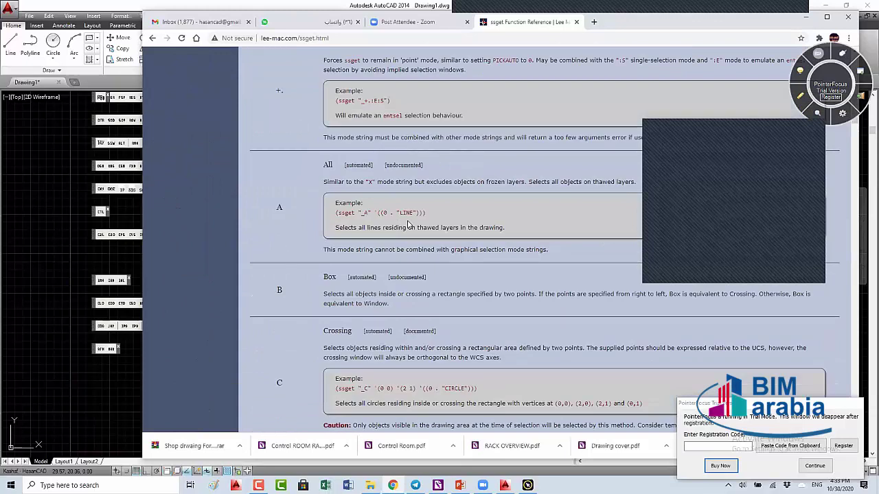
{"action": "scroll", "coordinate": [410, 225], "scroll_direction": "down", "scroll_amount": 1}
{"action": "scroll", "coordinate": [410, 224], "scroll_direction": "down", "scroll_amount": 1}
{"action": "scroll", "coordinate": [410, 224], "scroll_direction": "down", "scroll_amount": 1}
{"action": "scroll", "coordinate": [409, 225], "scroll_direction": "up", "scroll_amount": 3}
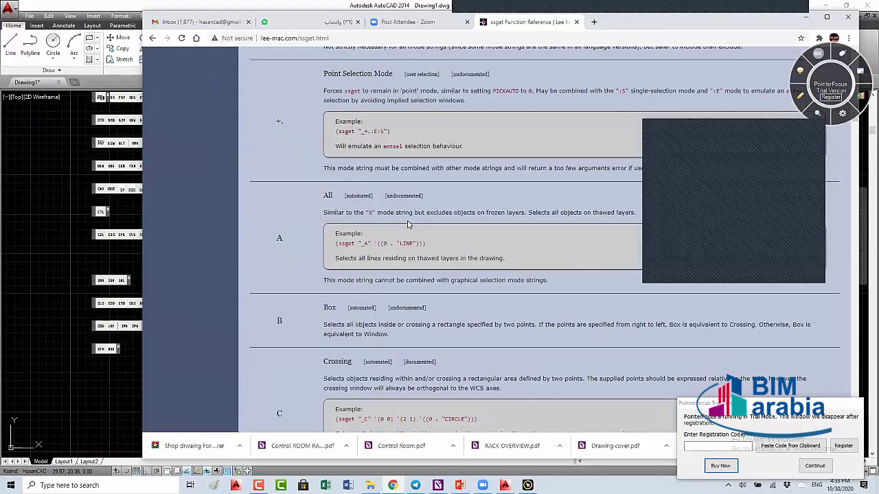
{"action": "scroll", "coordinate": [408, 224], "scroll_direction": "up", "scroll_amount": 10}
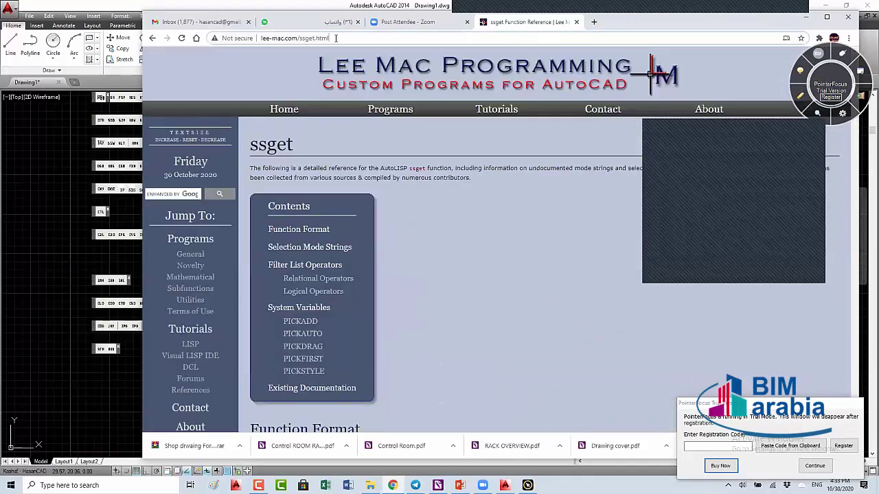
Scroll to the Selection Mode Strings section and bring up PointerFocus's taskbar options
{"action": "left_click_drag", "start_coordinate": [335, 38], "coordinate": [259, 39]}
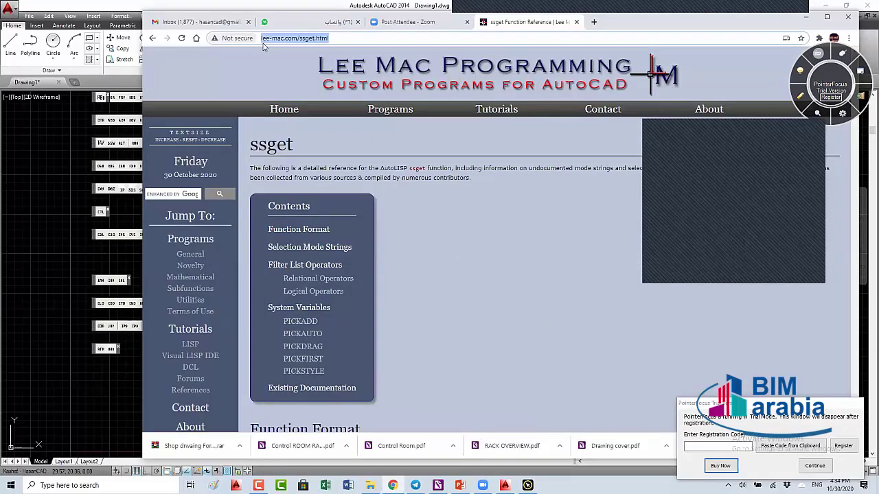
{"action": "left_click", "coordinate": [448, 258]}
{"action": "scroll", "coordinate": [460, 278], "scroll_direction": "down", "scroll_amount": 2}
{"action": "scroll", "coordinate": [439, 241], "scroll_direction": "down", "scroll_amount": 3}
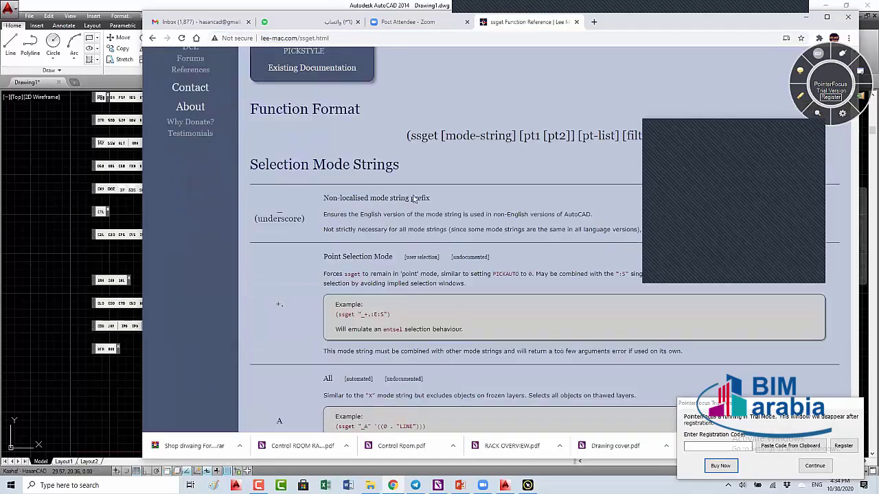
{"action": "scroll", "coordinate": [461, 311], "scroll_direction": "down", "scroll_amount": 2}
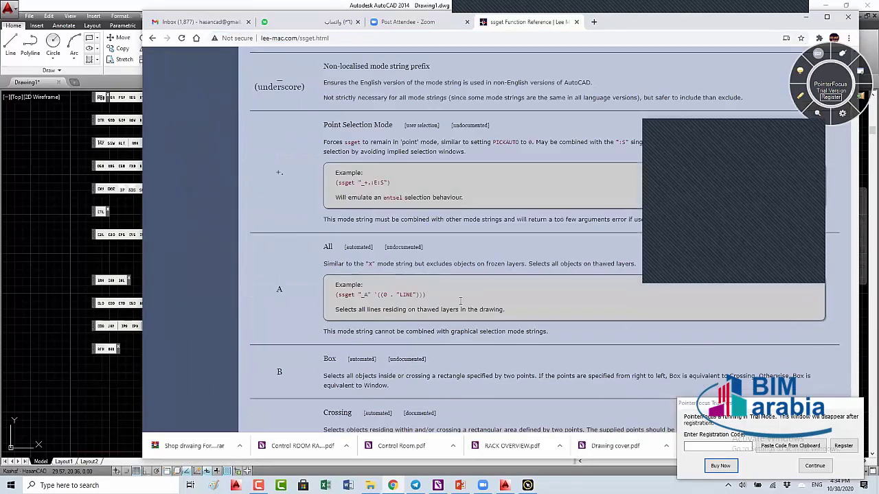
{"action": "scroll", "coordinate": [462, 305], "scroll_direction": "down", "scroll_amount": 1}
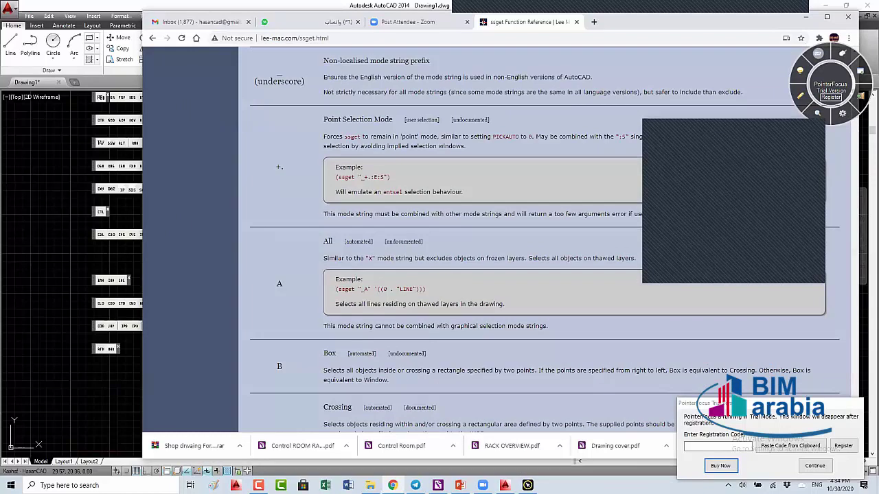
{"action": "right_click", "coordinate": [527, 485]}
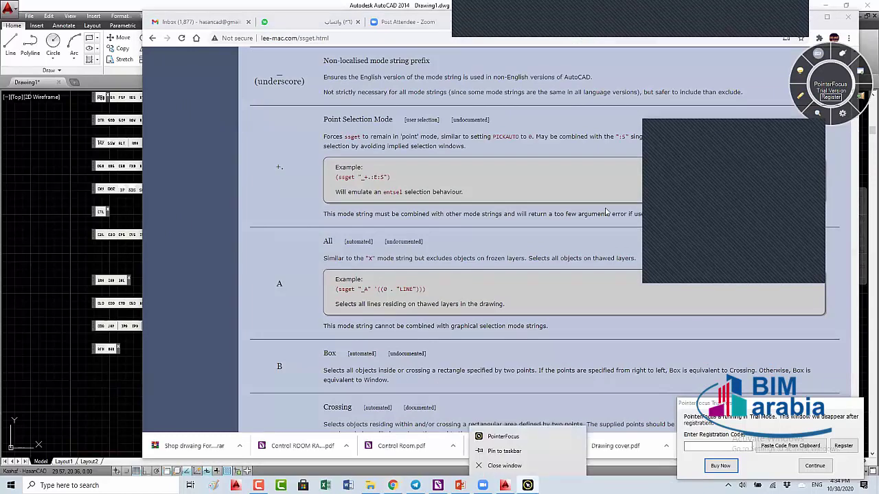